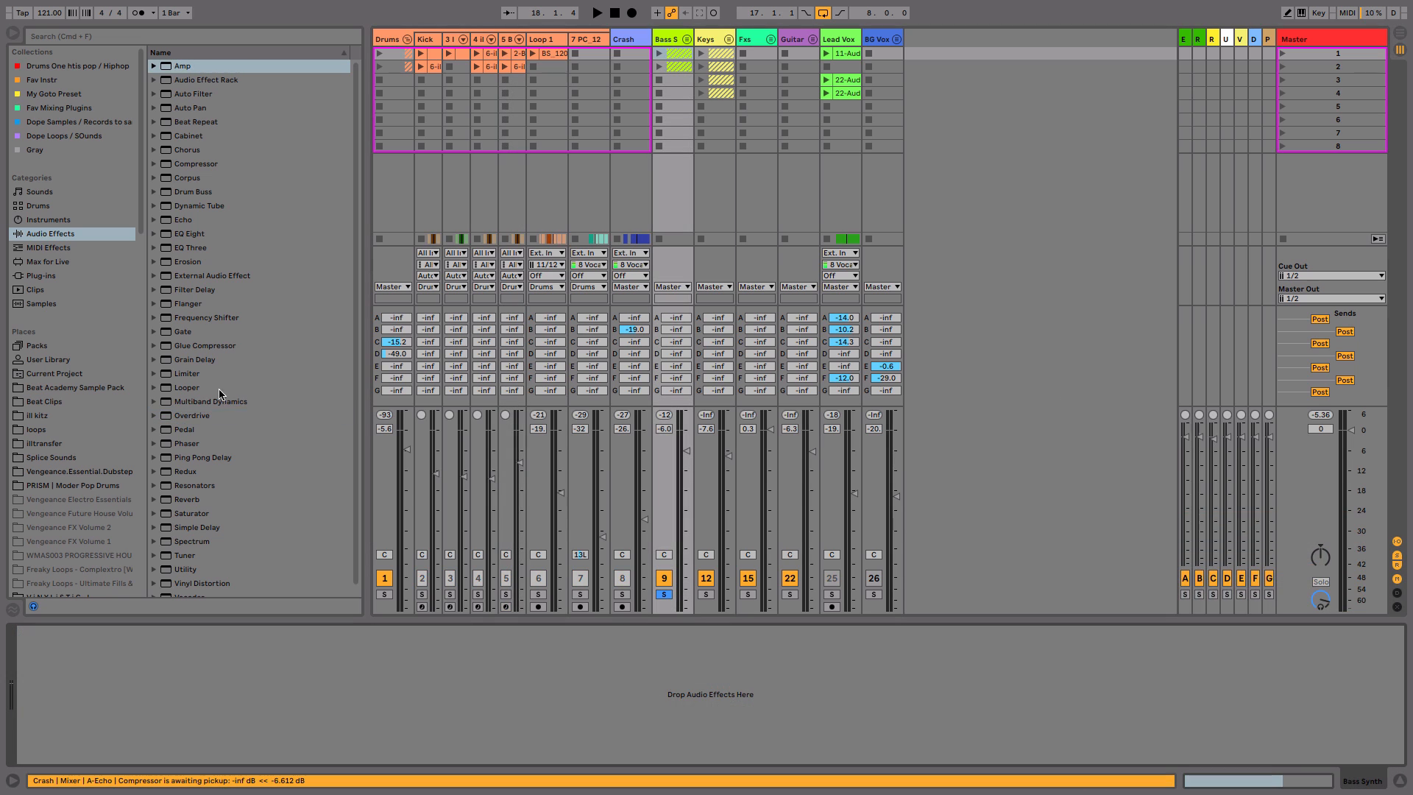
Add the Amp audio effect to the Bass Synth track and set its amp model to Rock.
click(176, 67)
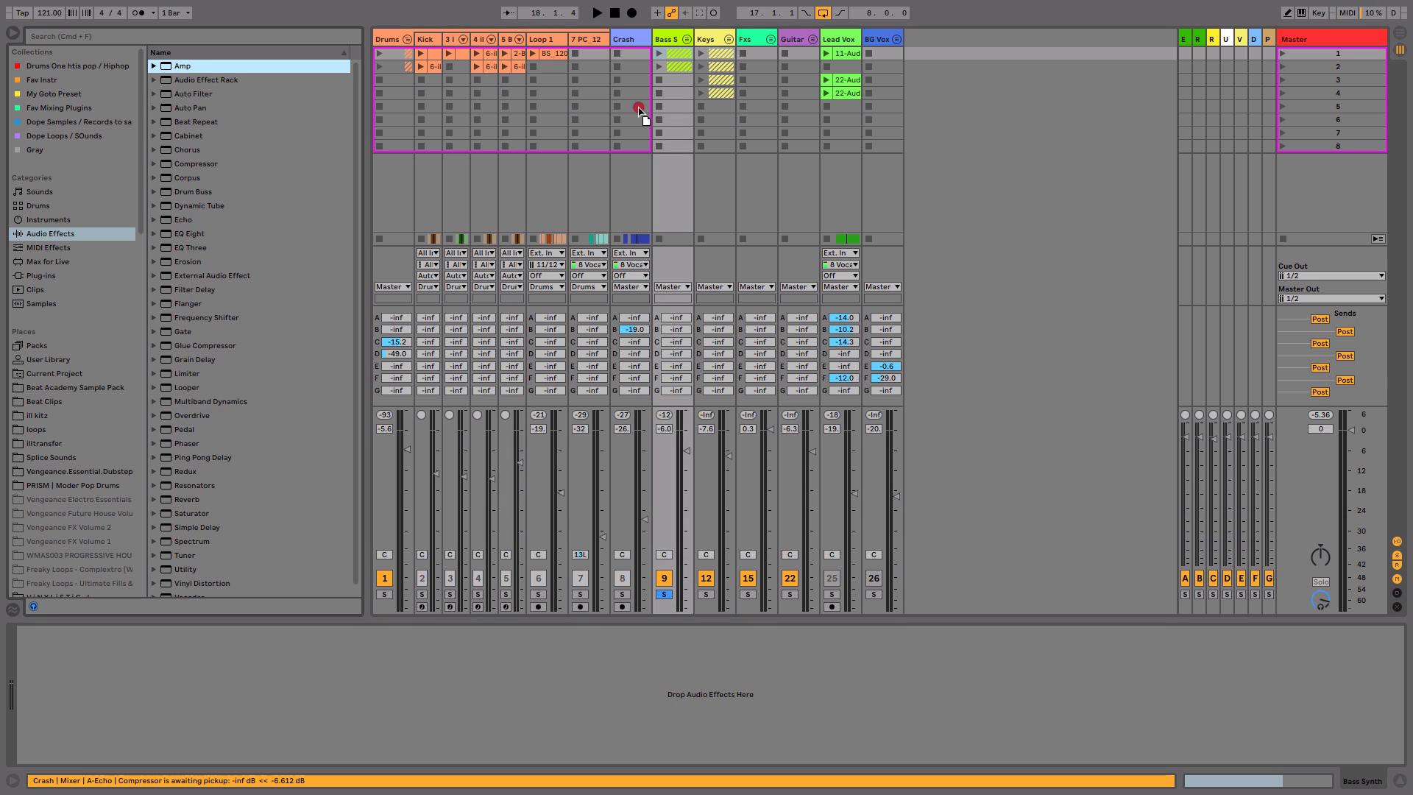
drag(676, 110, 675, 108)
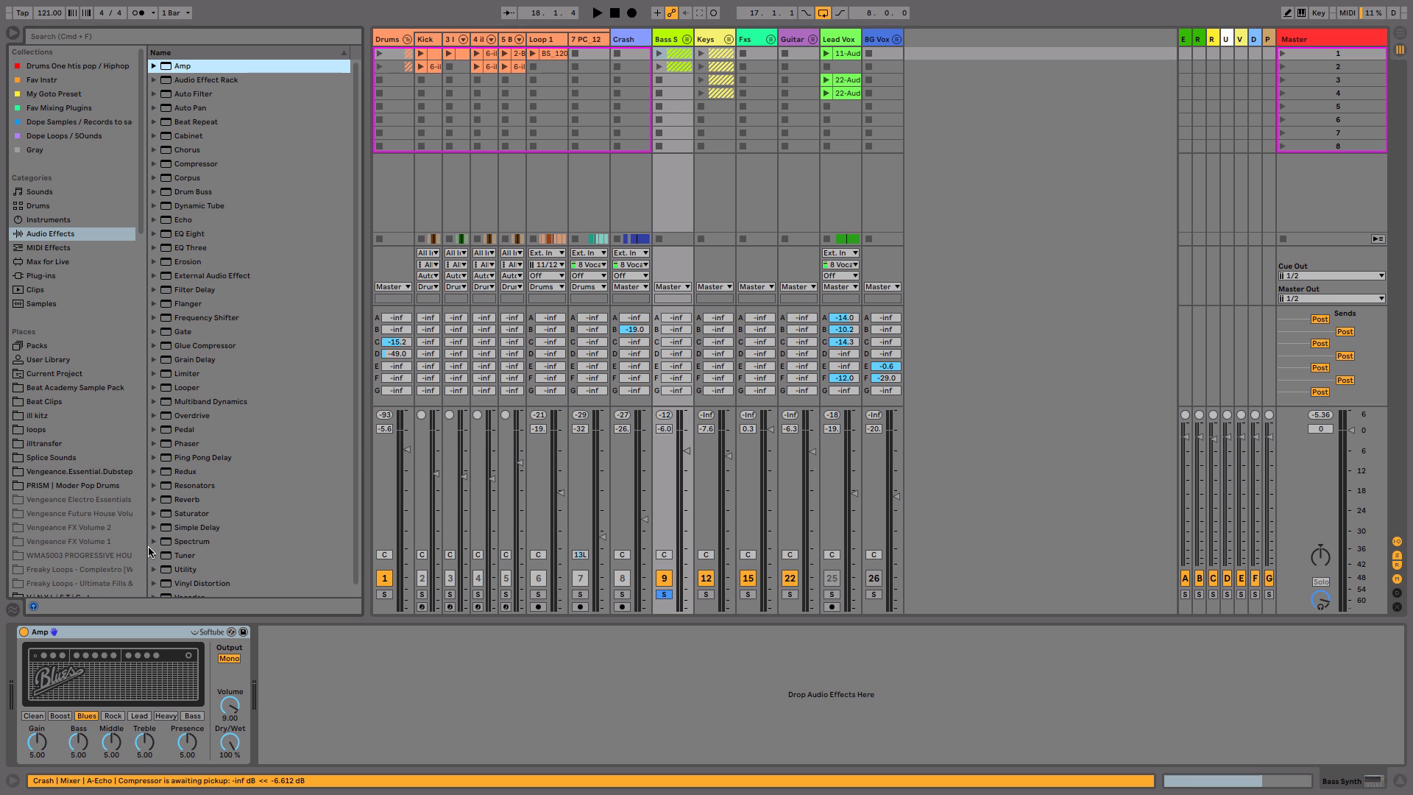
click(114, 716)
click(139, 715)
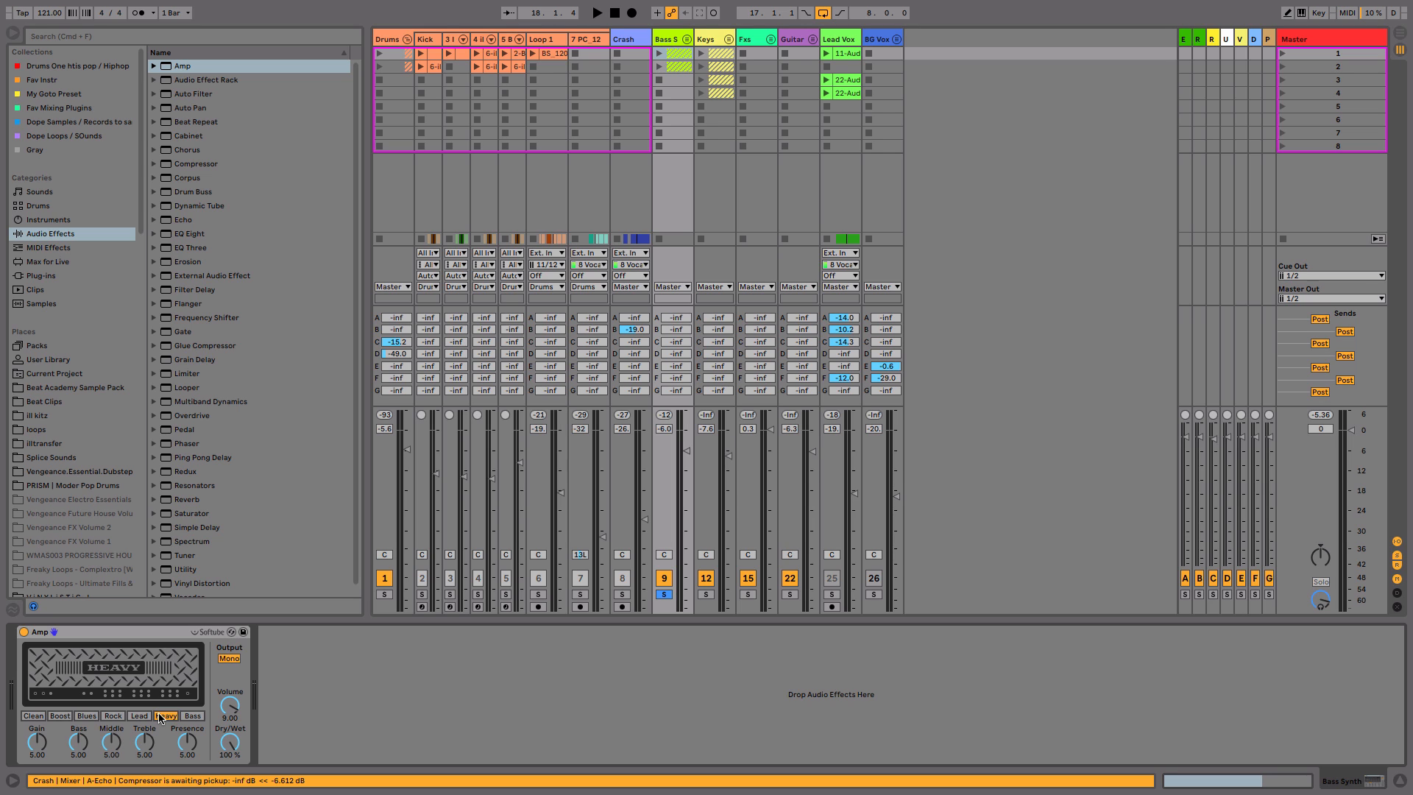
click(112, 716)
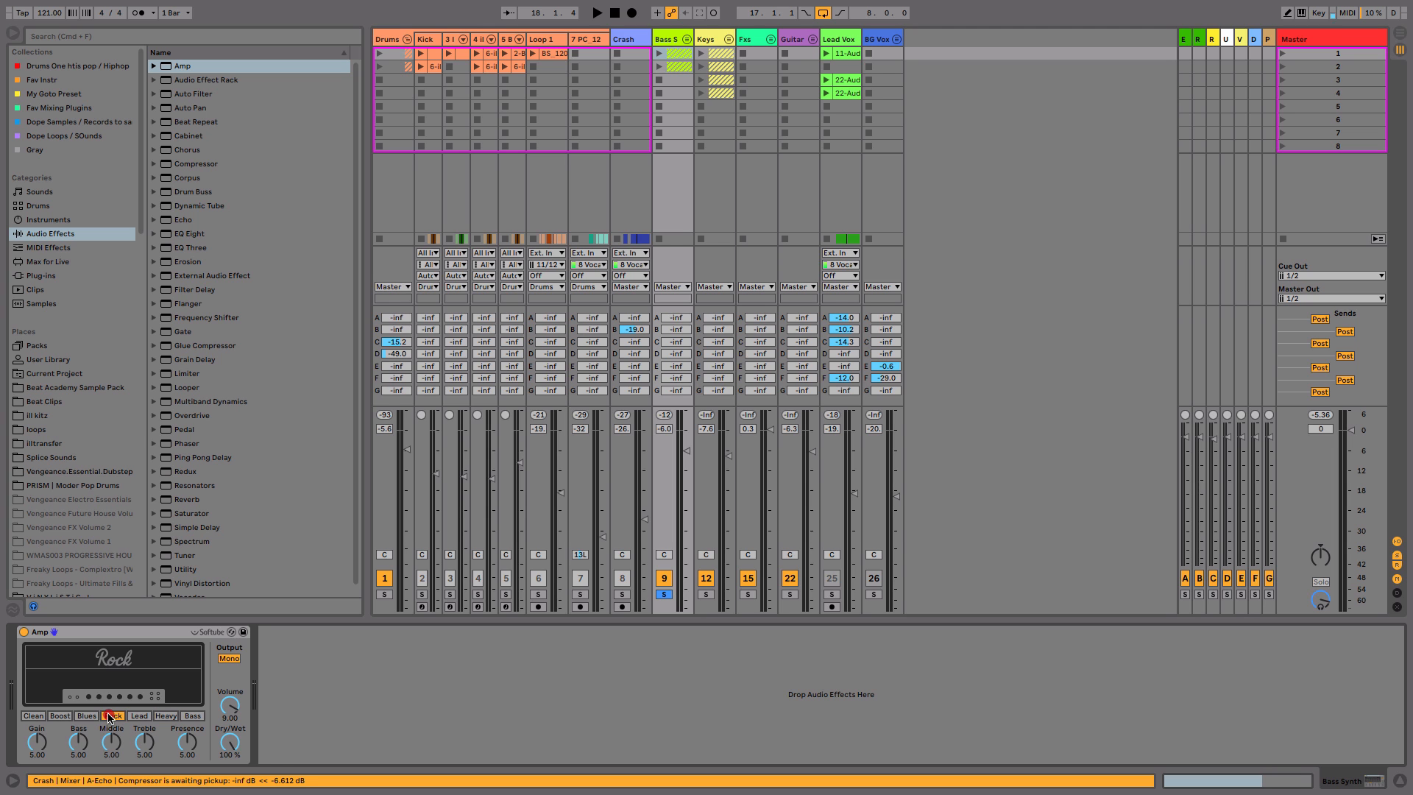
Play the bass while blending the Amp in from fully dry, bringing its Dry/Wet to 25.4%.
drag(233, 743, 233, 745)
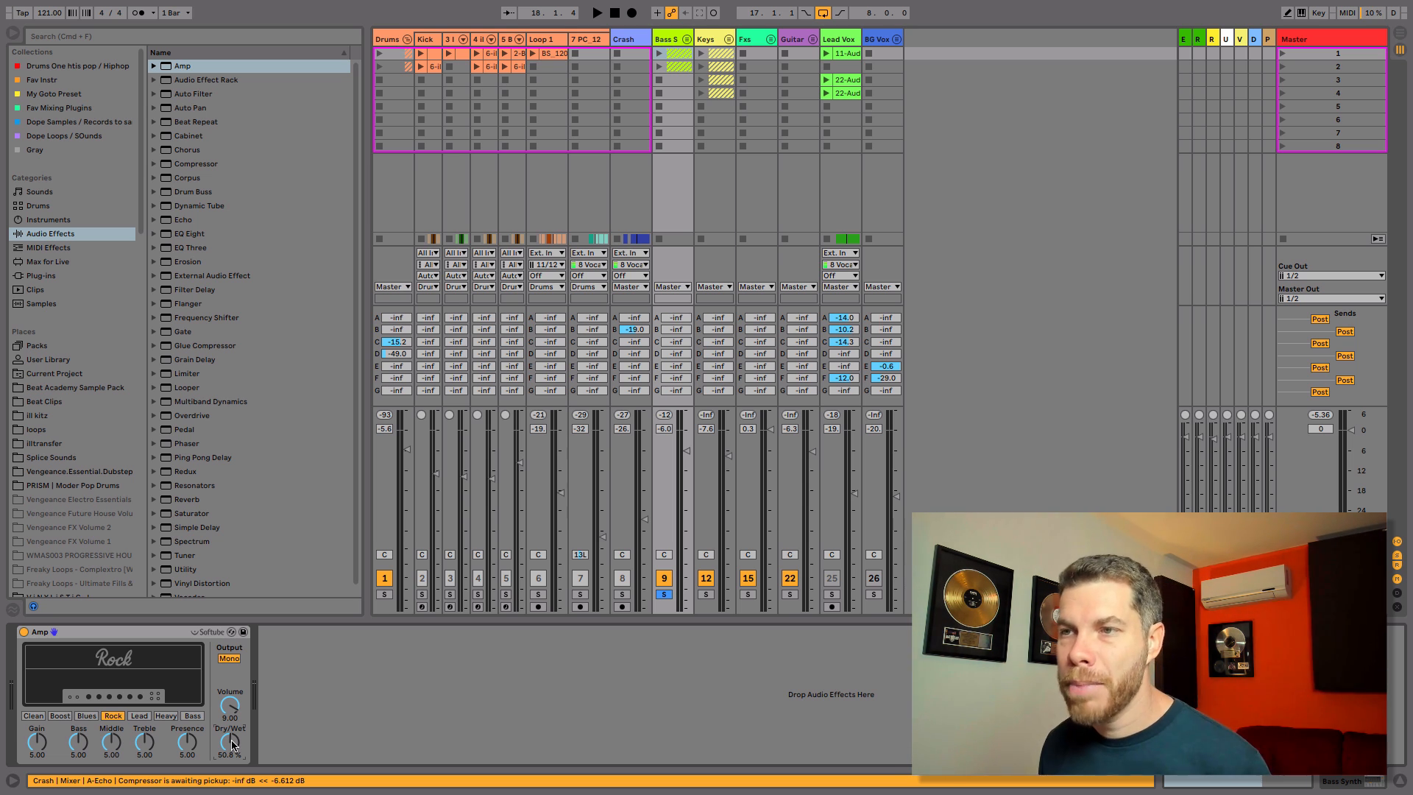
drag(230, 742, 232, 744)
key(space)
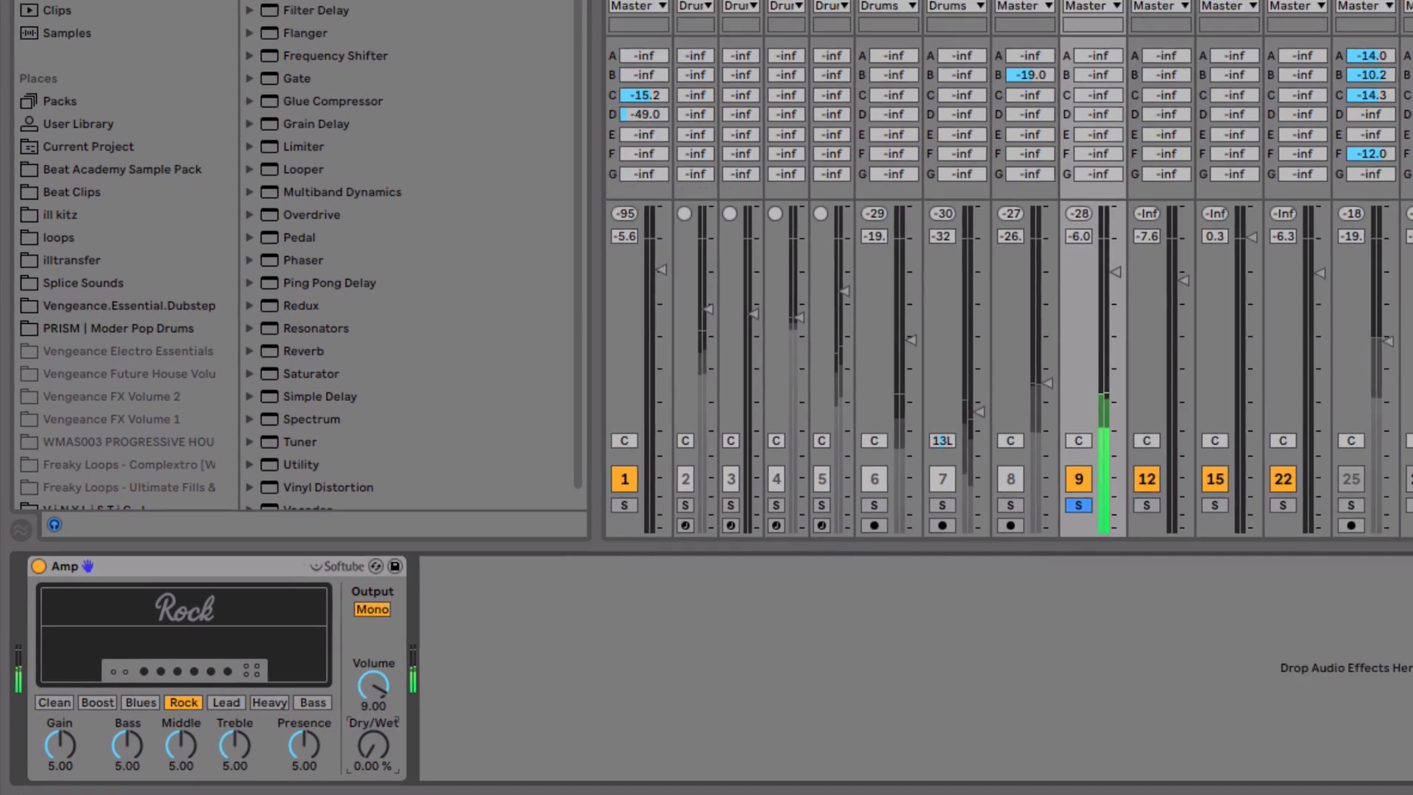
drag(231, 743, 231, 725)
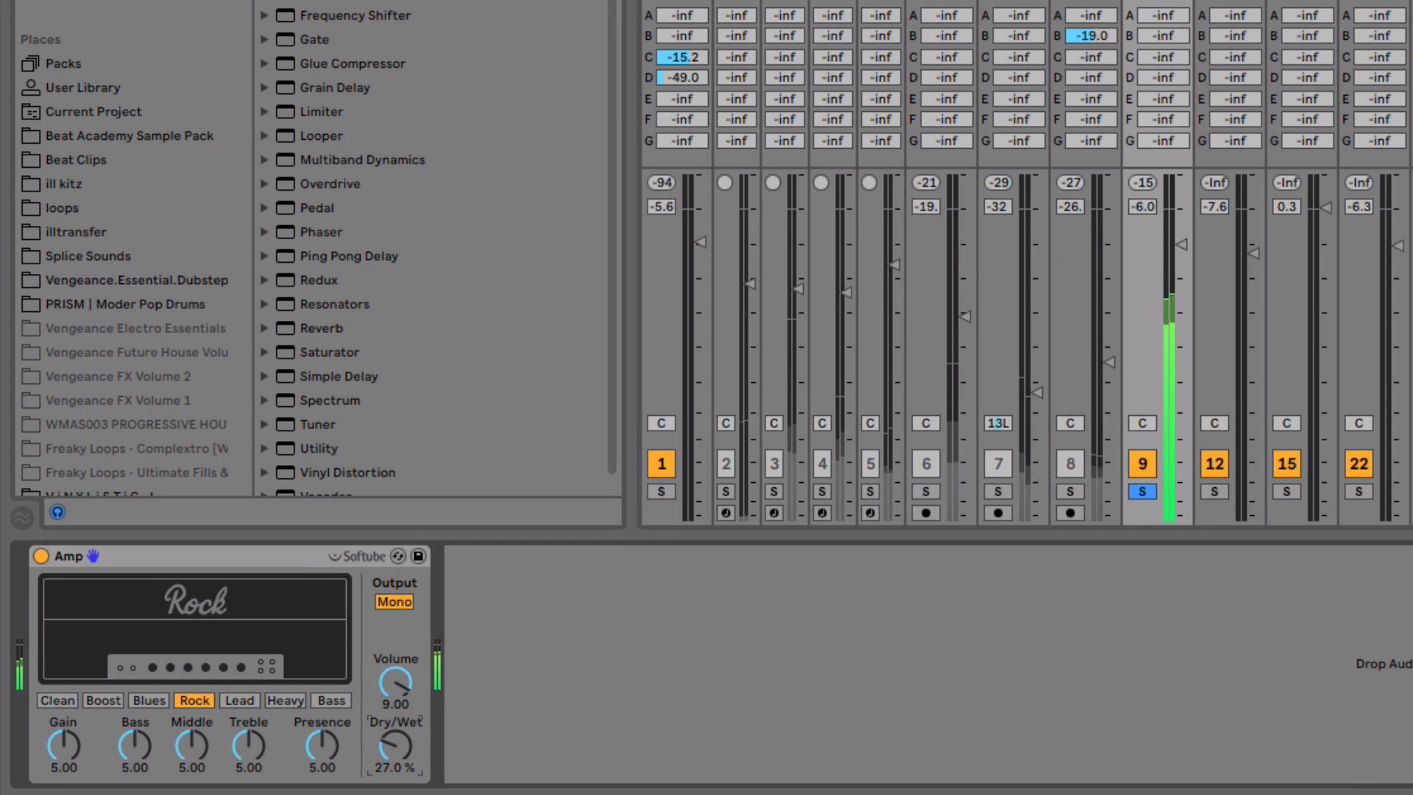
drag(398, 742, 398, 744)
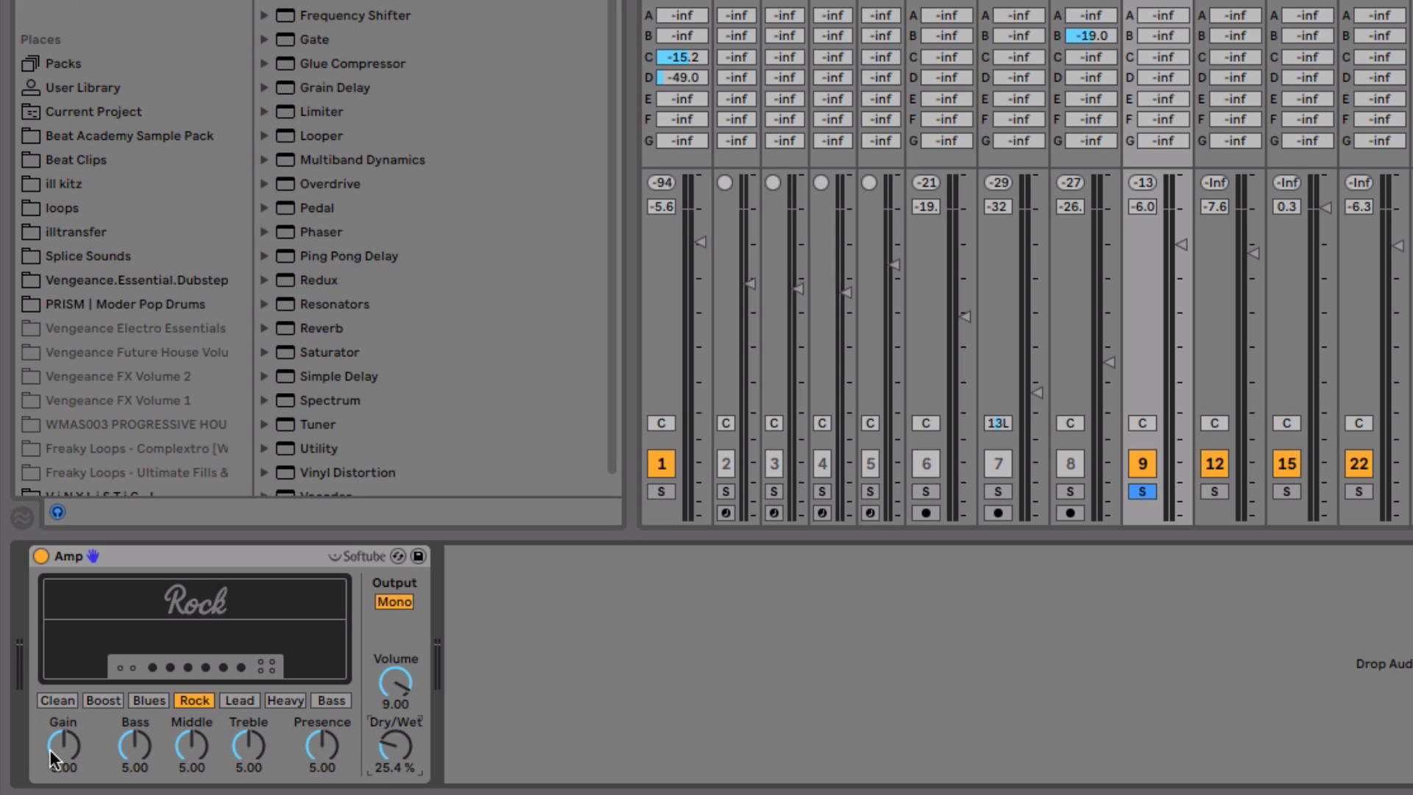
Set the Amp's Volume to 5.48, Gain to 2.22, Dry/Wet to 40.5% and Bass to 4.68 while listening.
drag(69, 747, 70, 724)
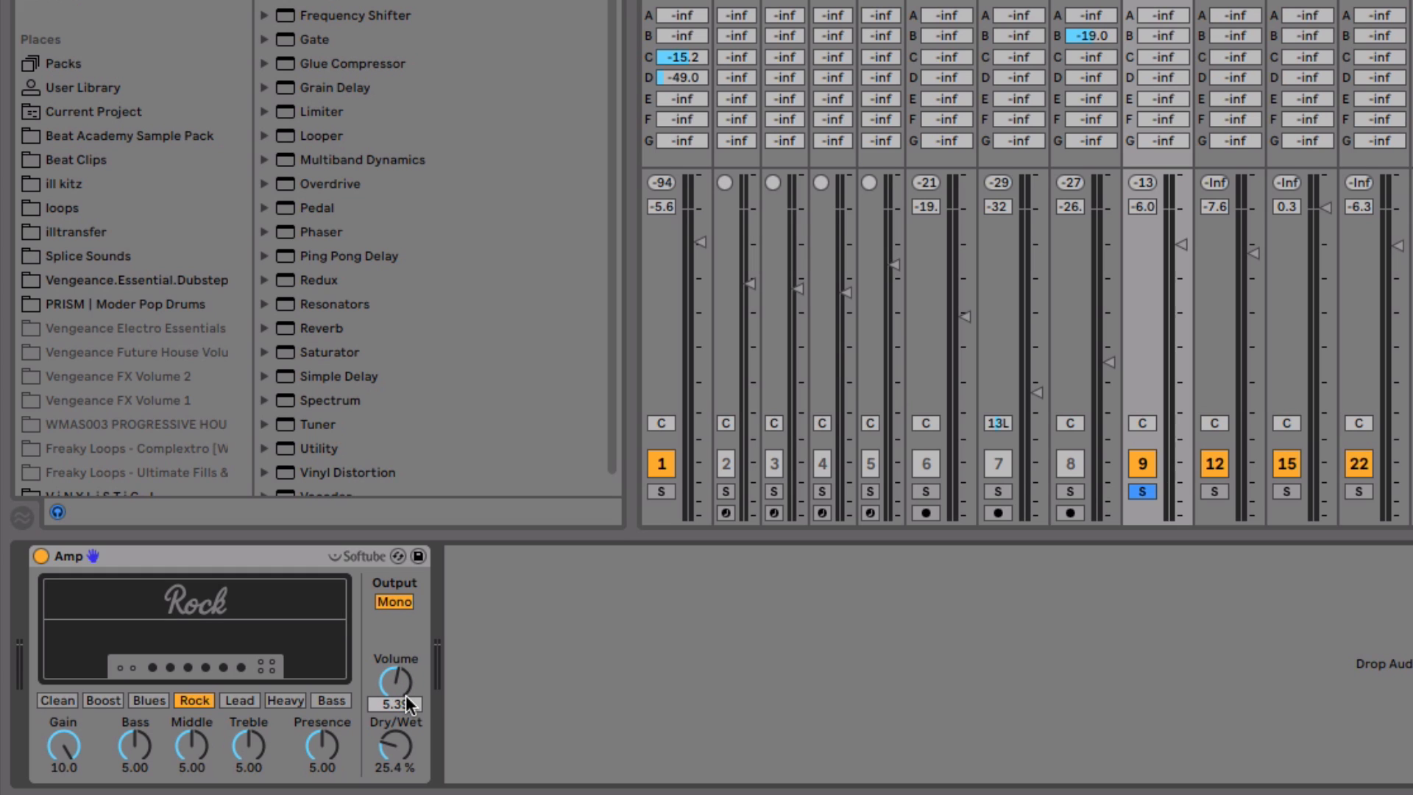
drag(398, 679, 399, 672)
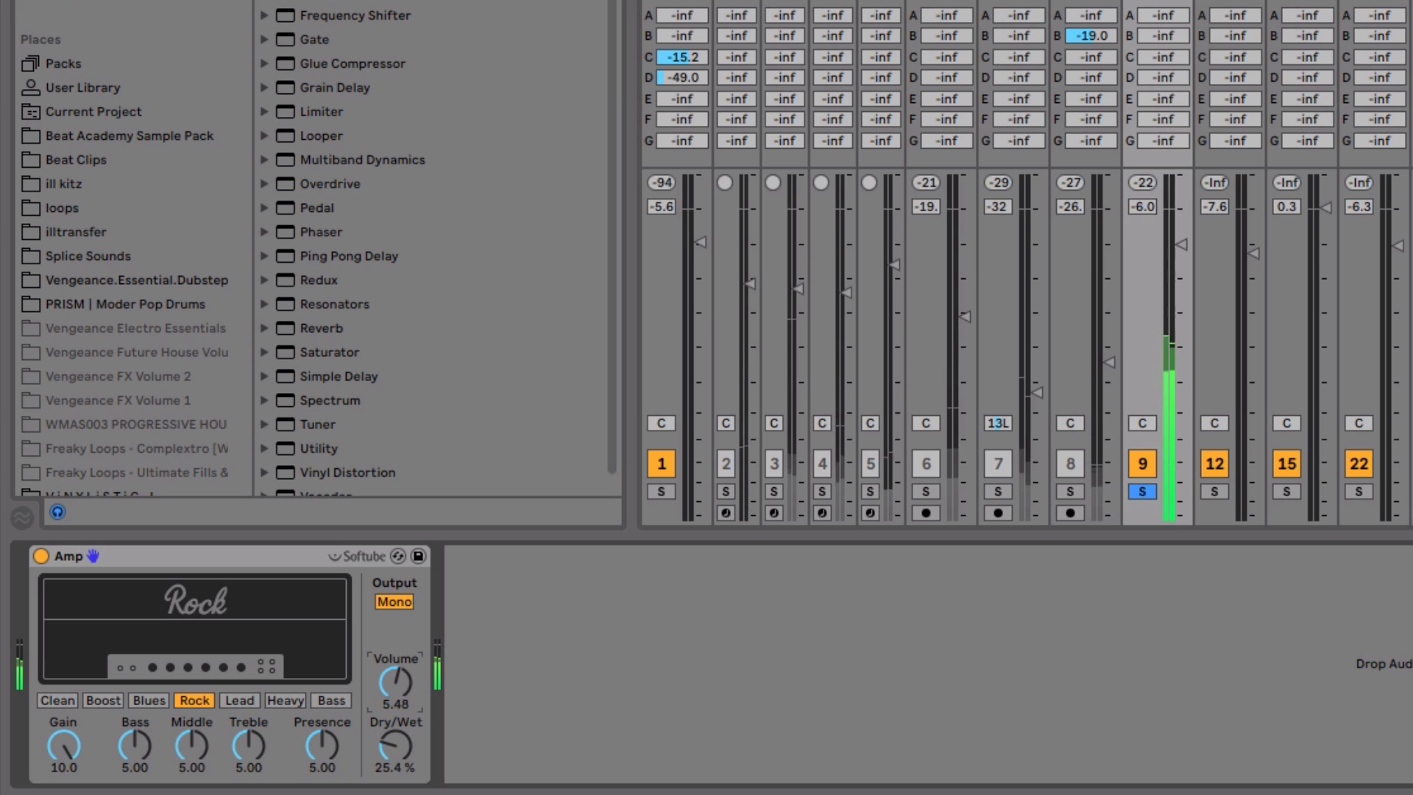
drag(62, 748, 61, 788)
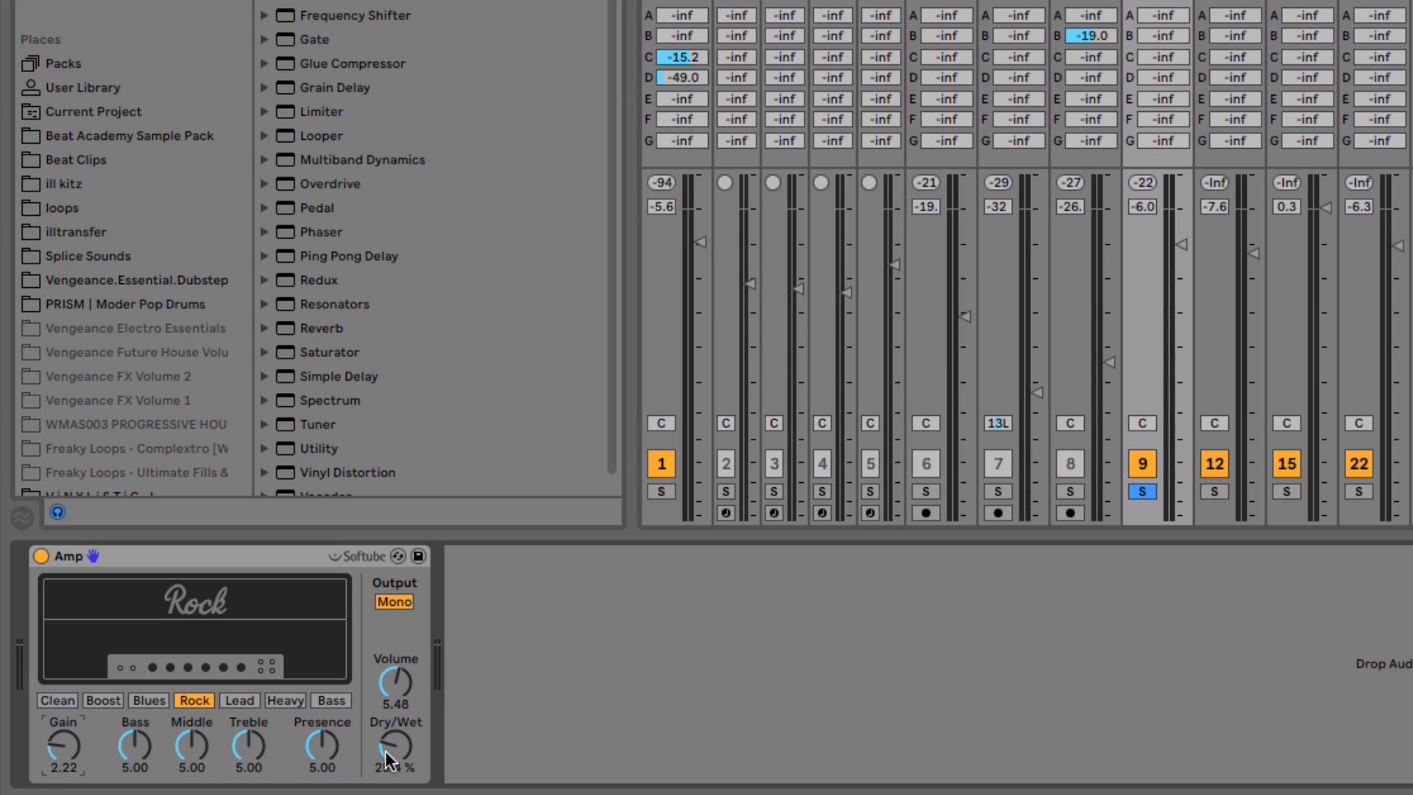
drag(386, 758, 394, 745)
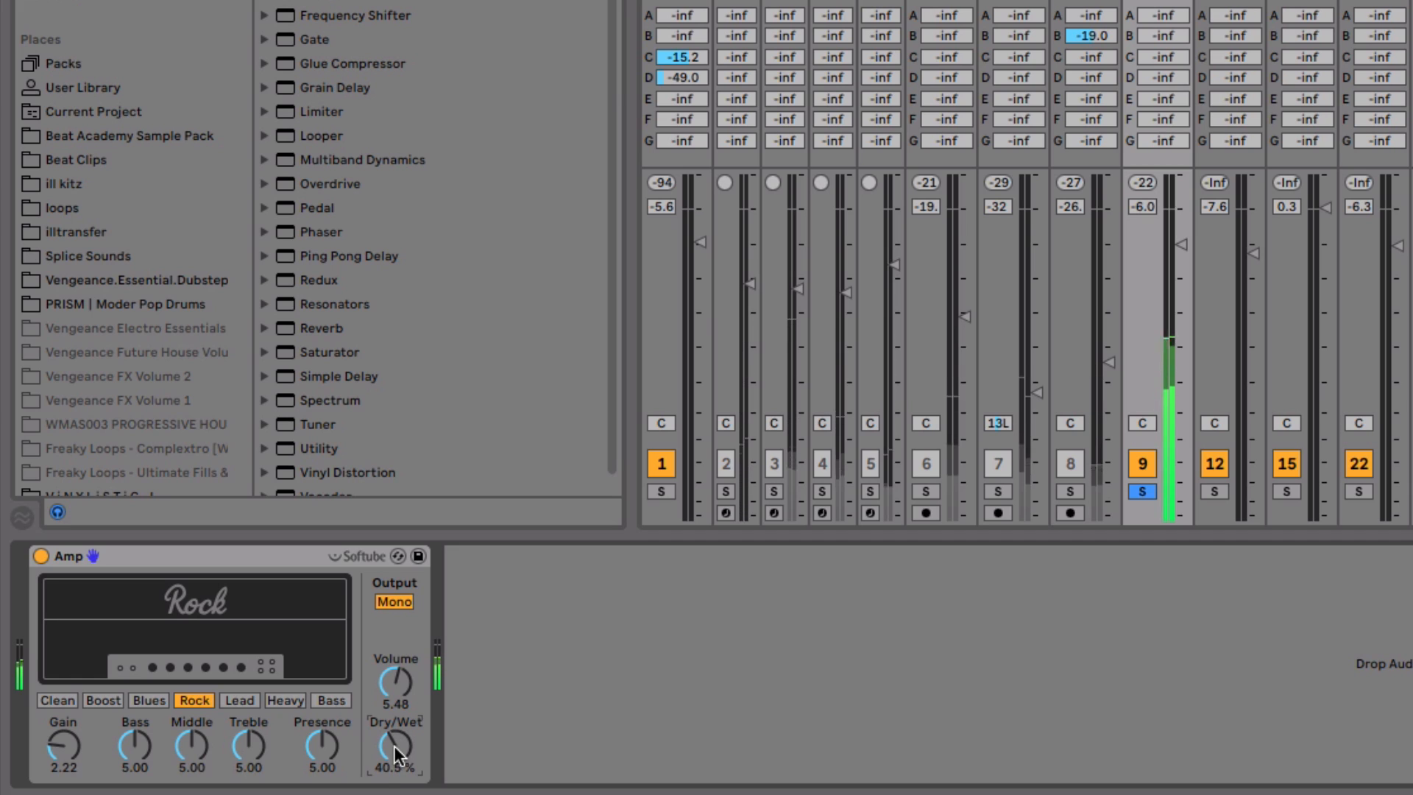
click(145, 742)
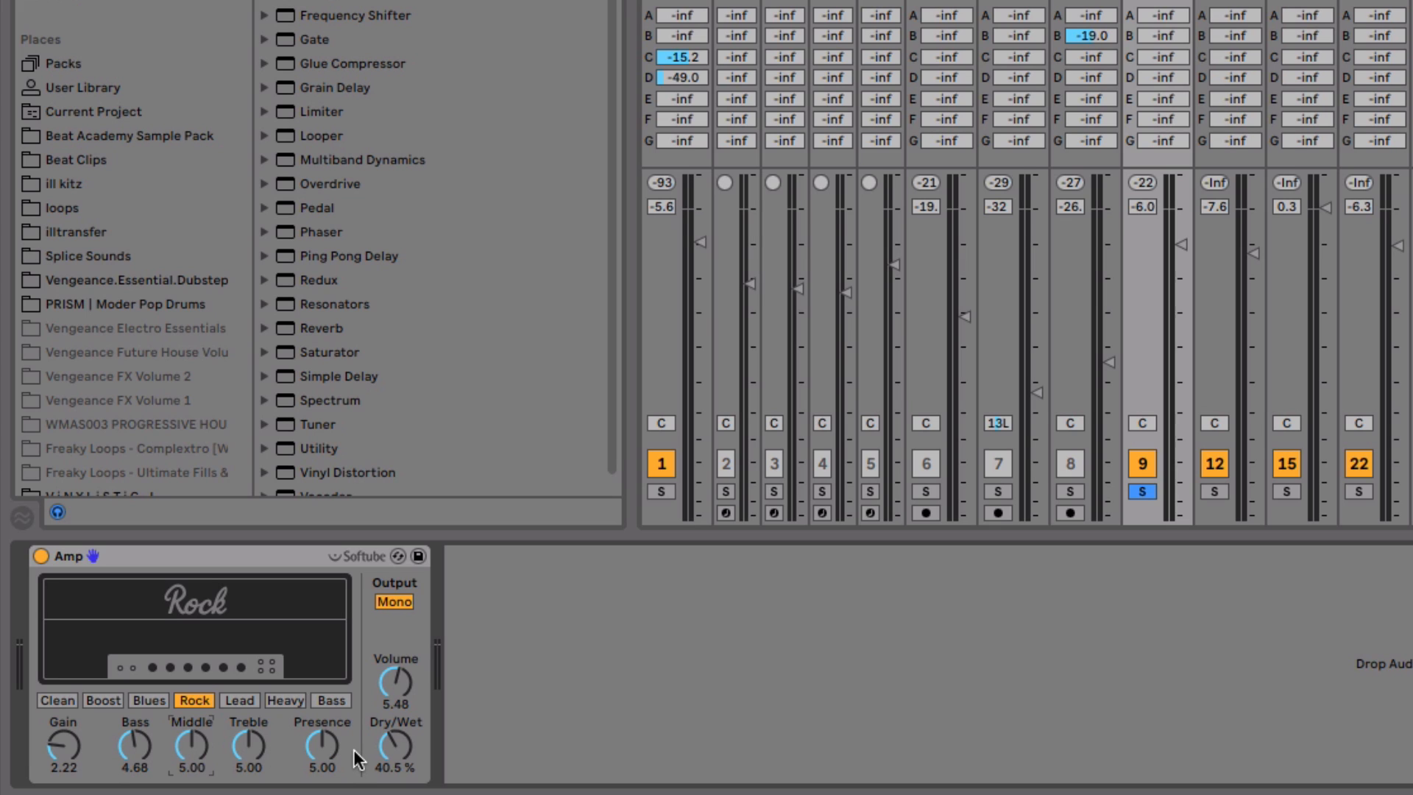
Switch the Amp's output to Dual, raise Dry/Wet to 100% during playback and choose the Lead amp model.
click(399, 641)
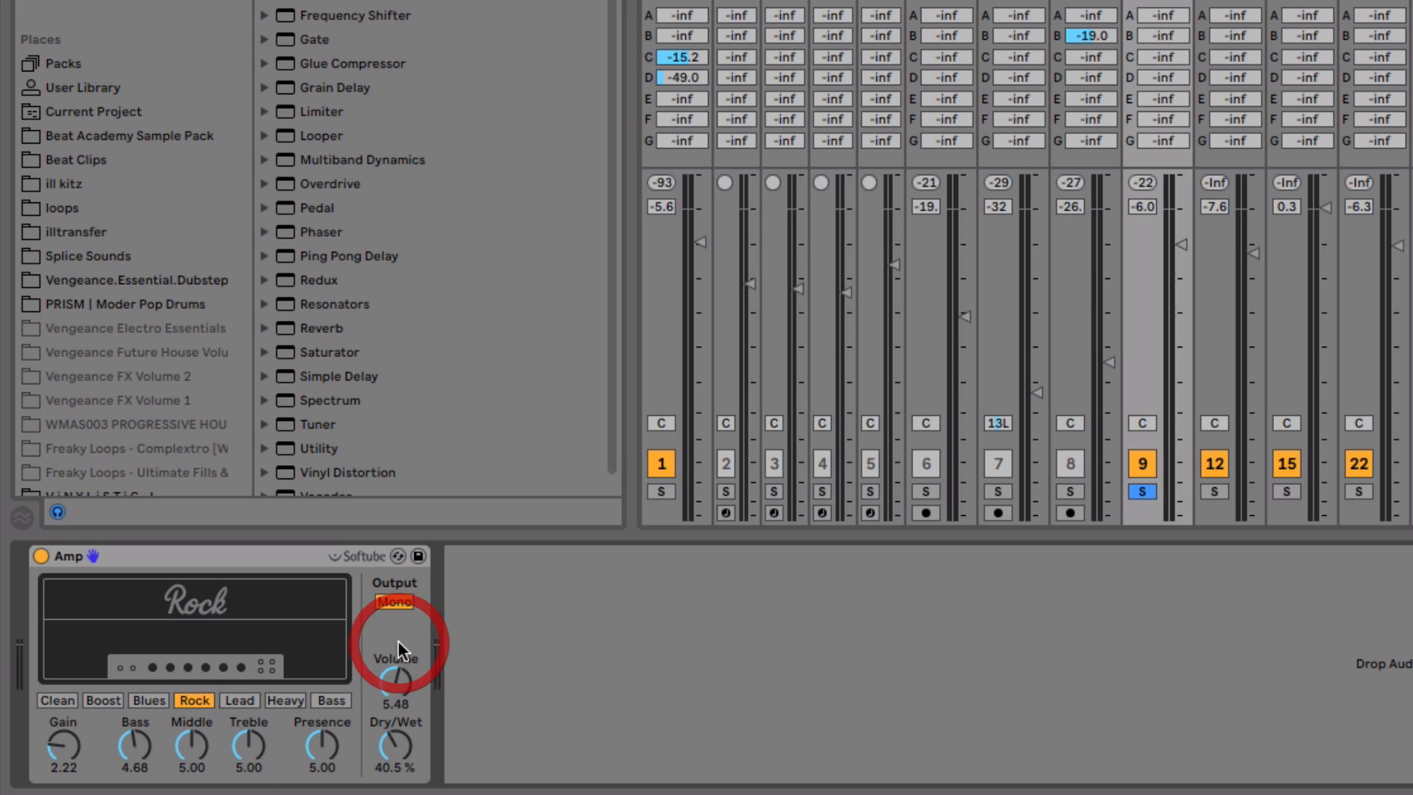
click(396, 600)
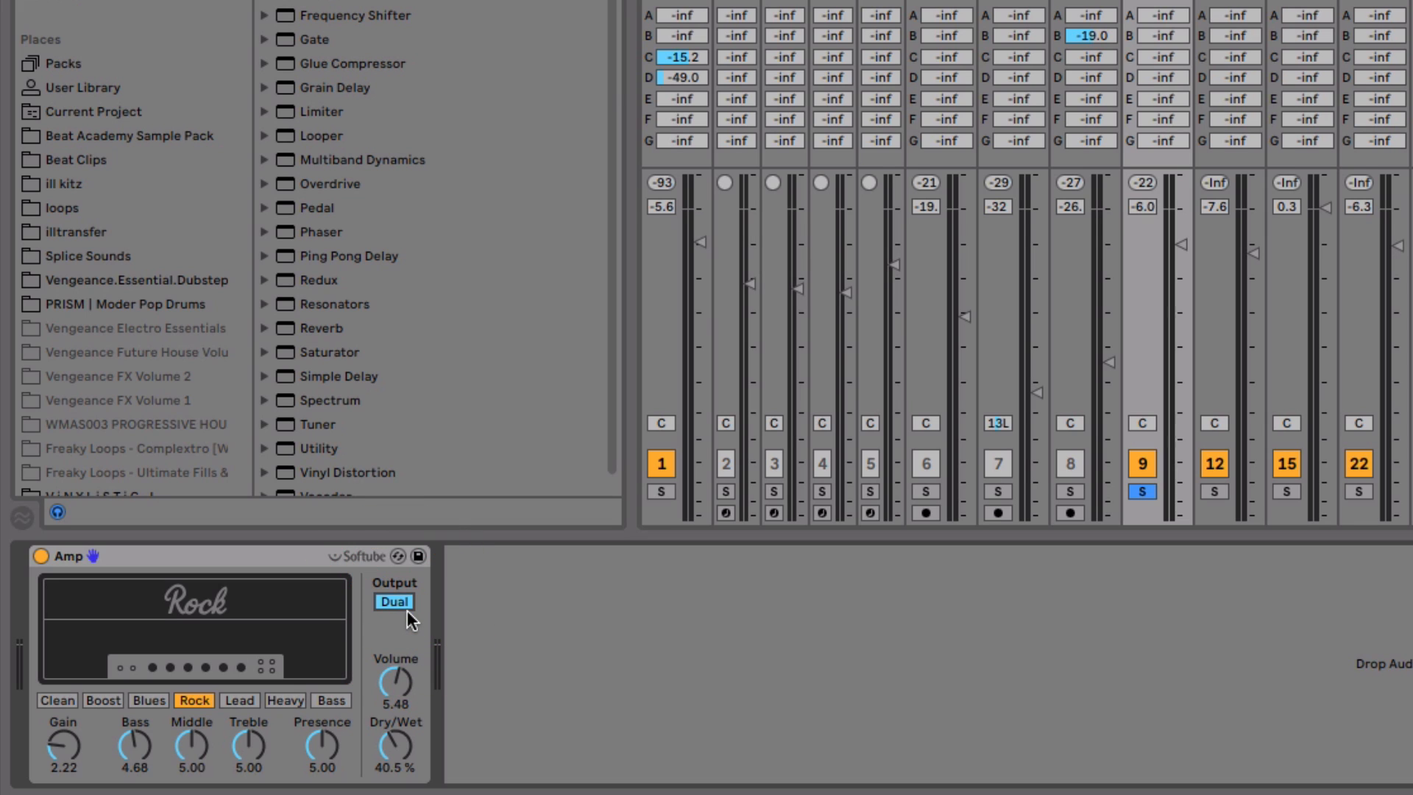
key(space)
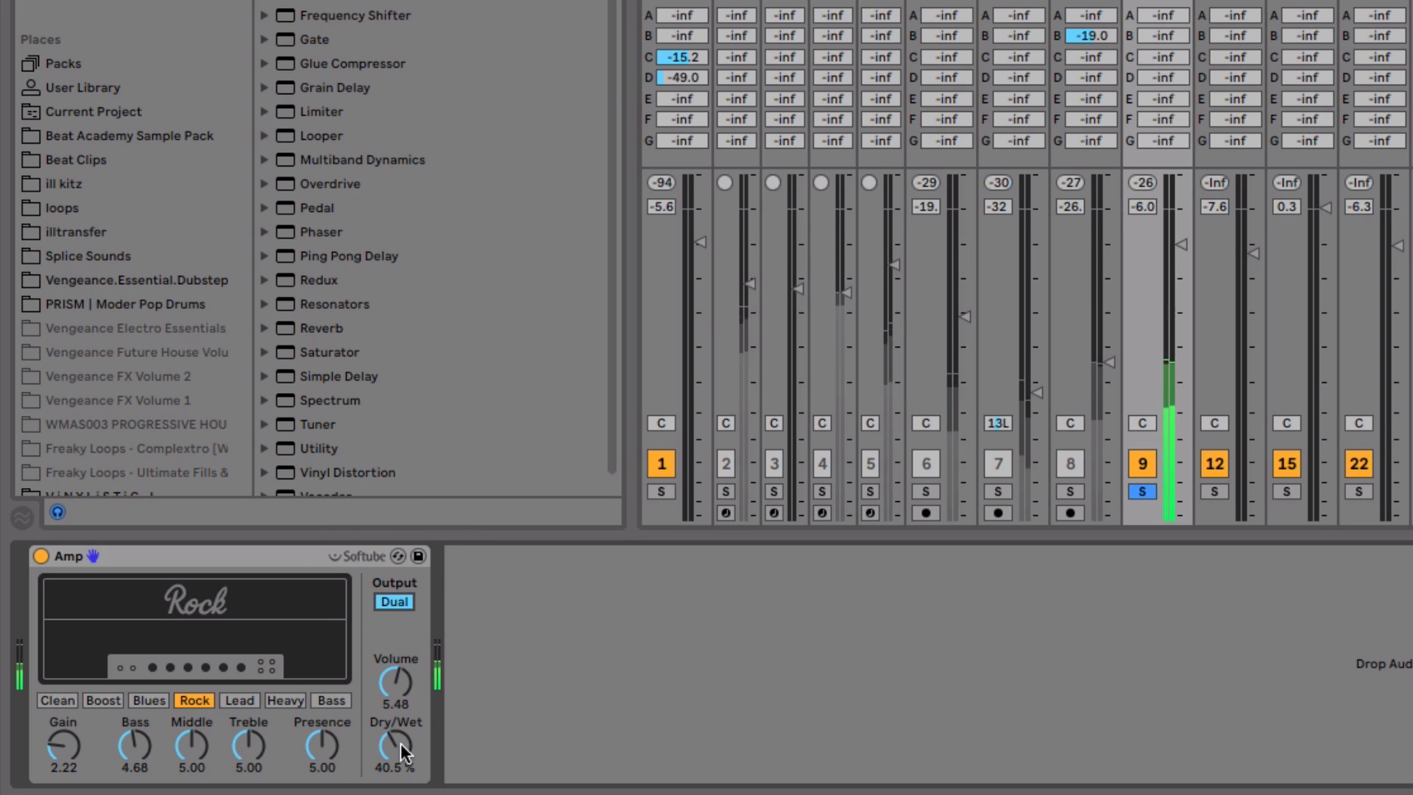
mouse_move(400, 743)
mouse_down()
mouse_move(401, 666)
mouse_move(396, 732)
mouse_move(395, 719)
mouse_up()
click(239, 700)
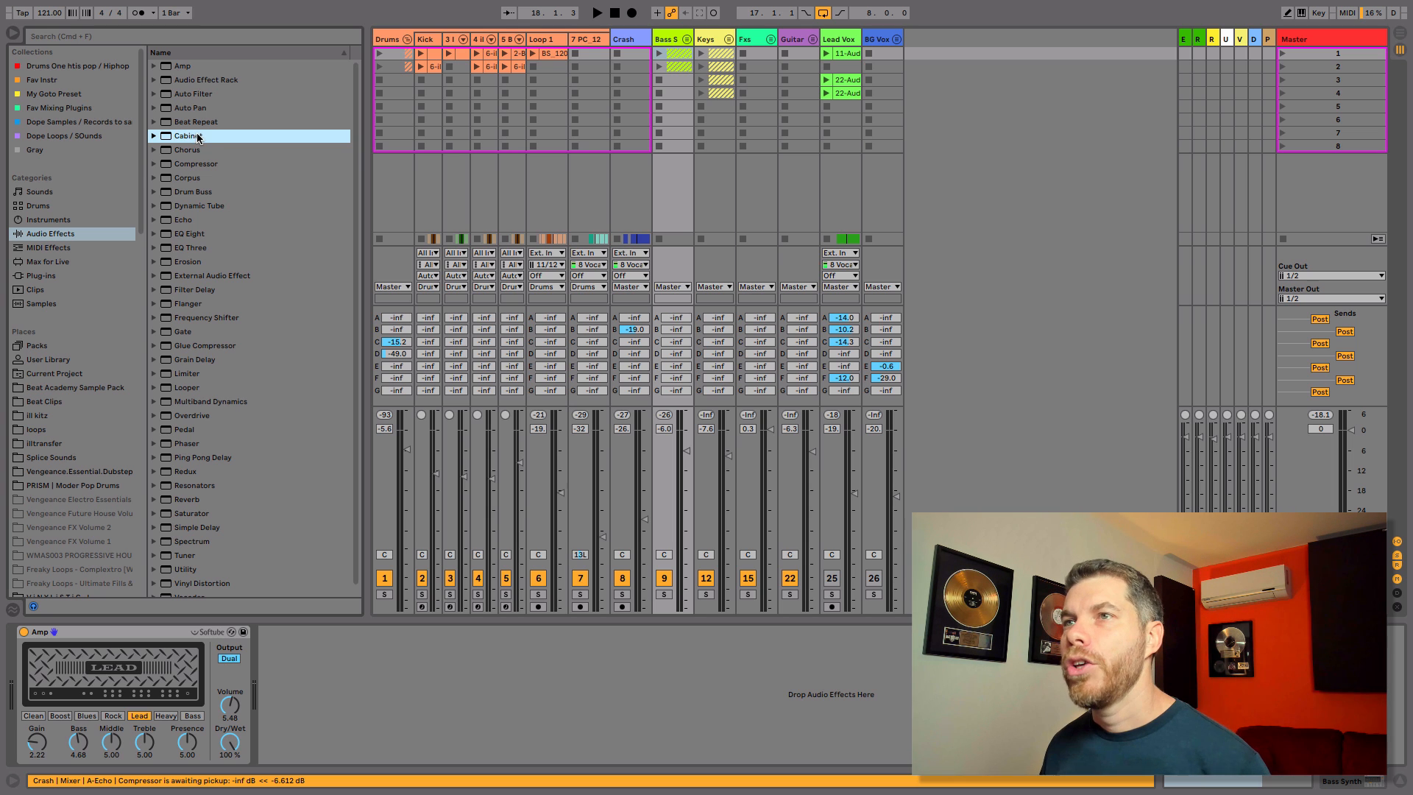
Add the Cabinet effect after the Amp on the Bass Synth track and look through its speaker options.
click(190, 136)
drag(190, 136, 331, 689)
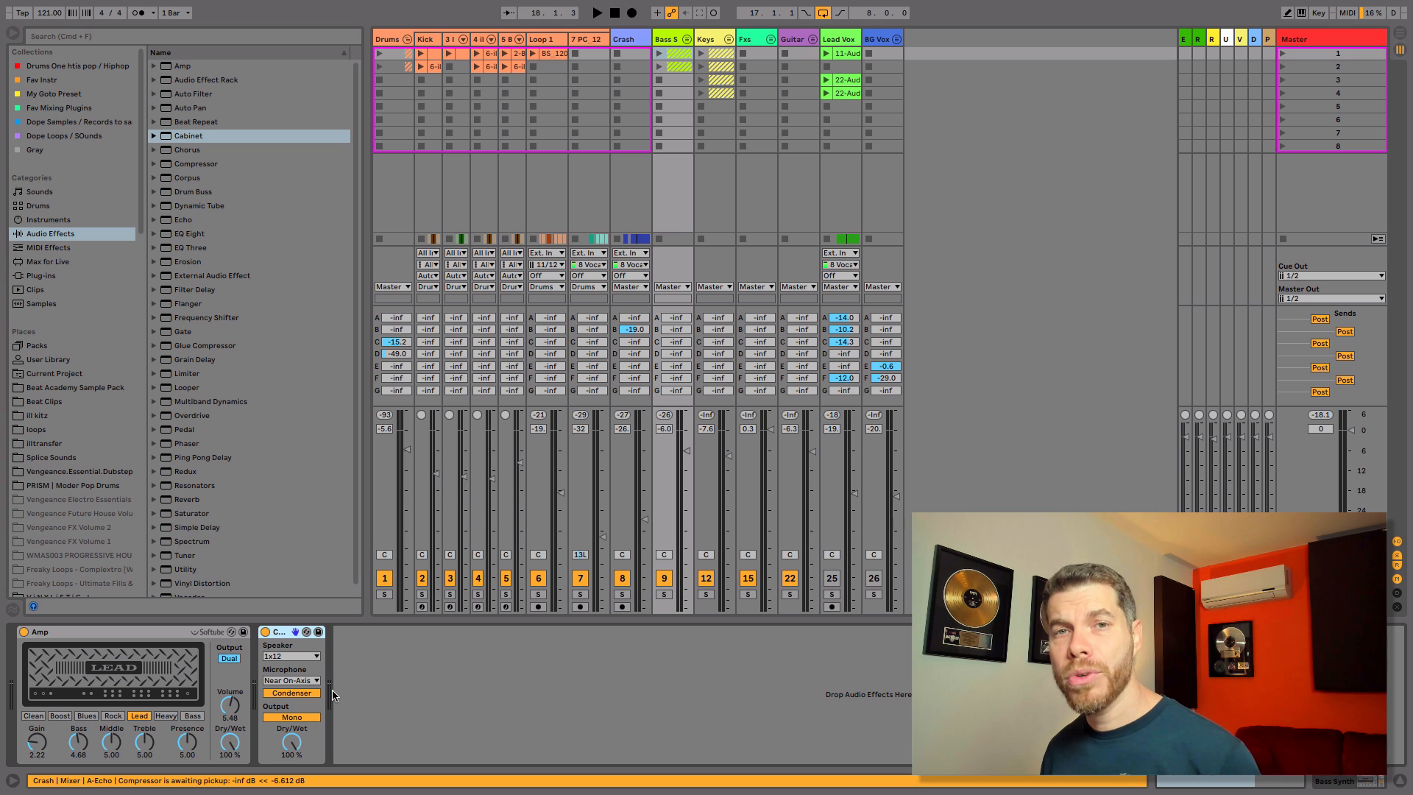
click(310, 657)
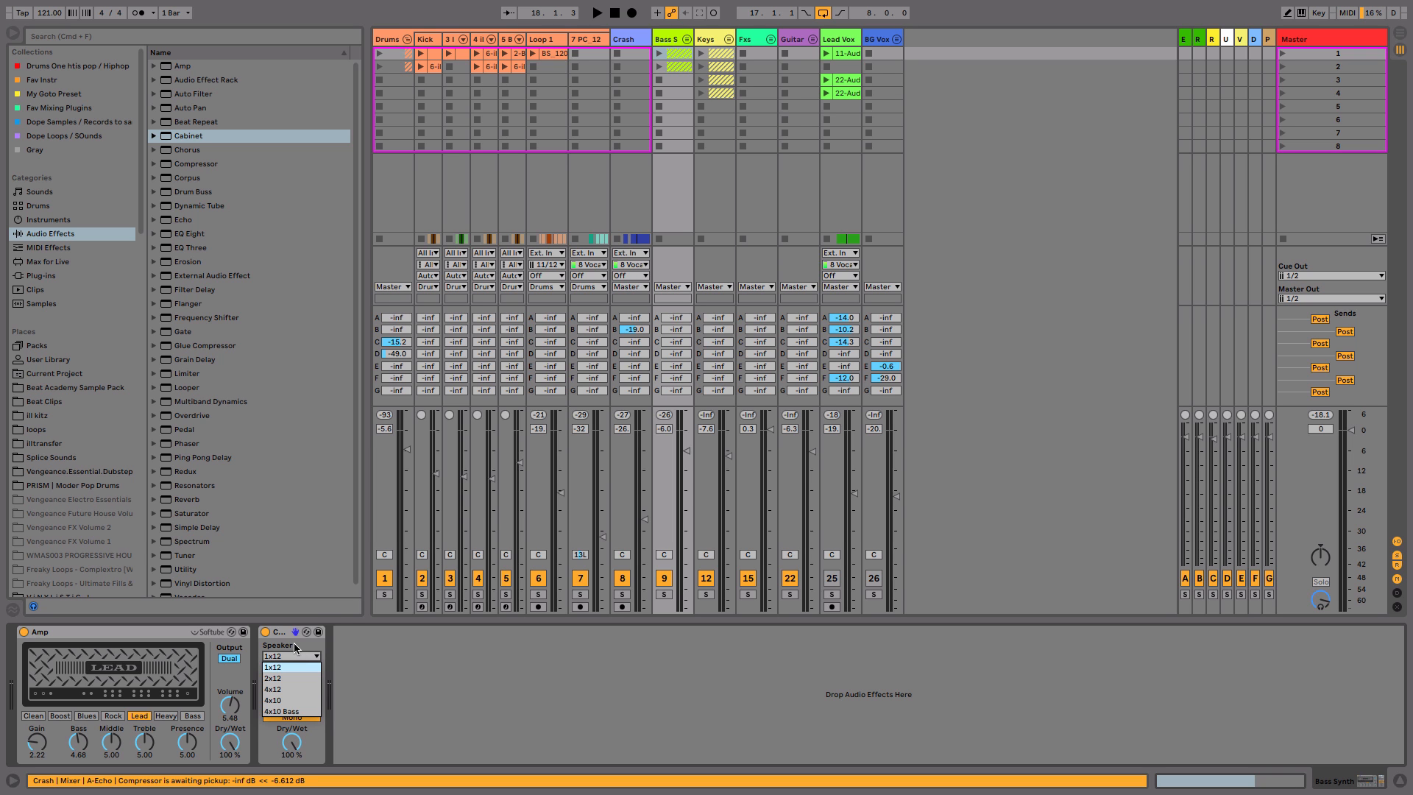
click(293, 644)
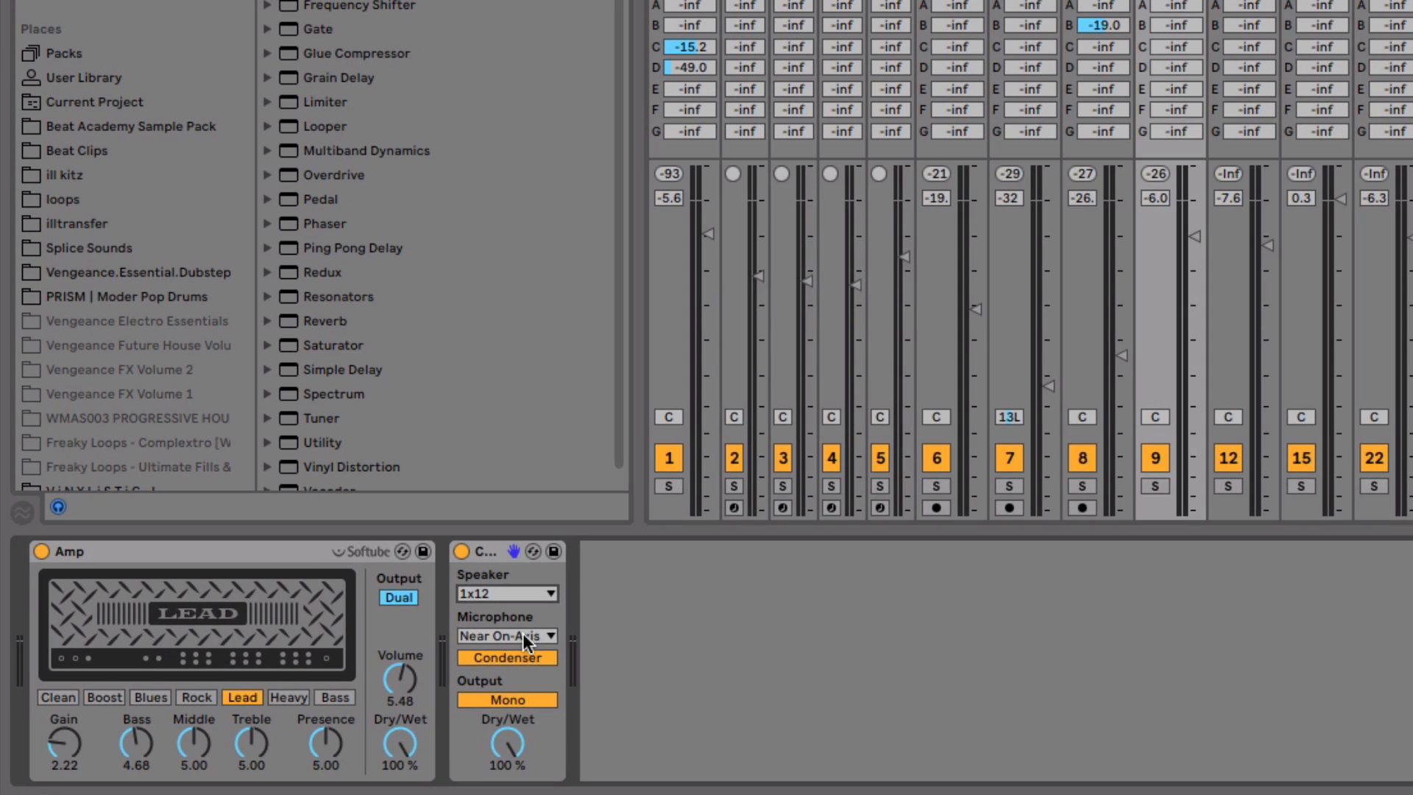
Try the Cabinet's Far microphone position and return it to Near On-Axis.
click(306, 679)
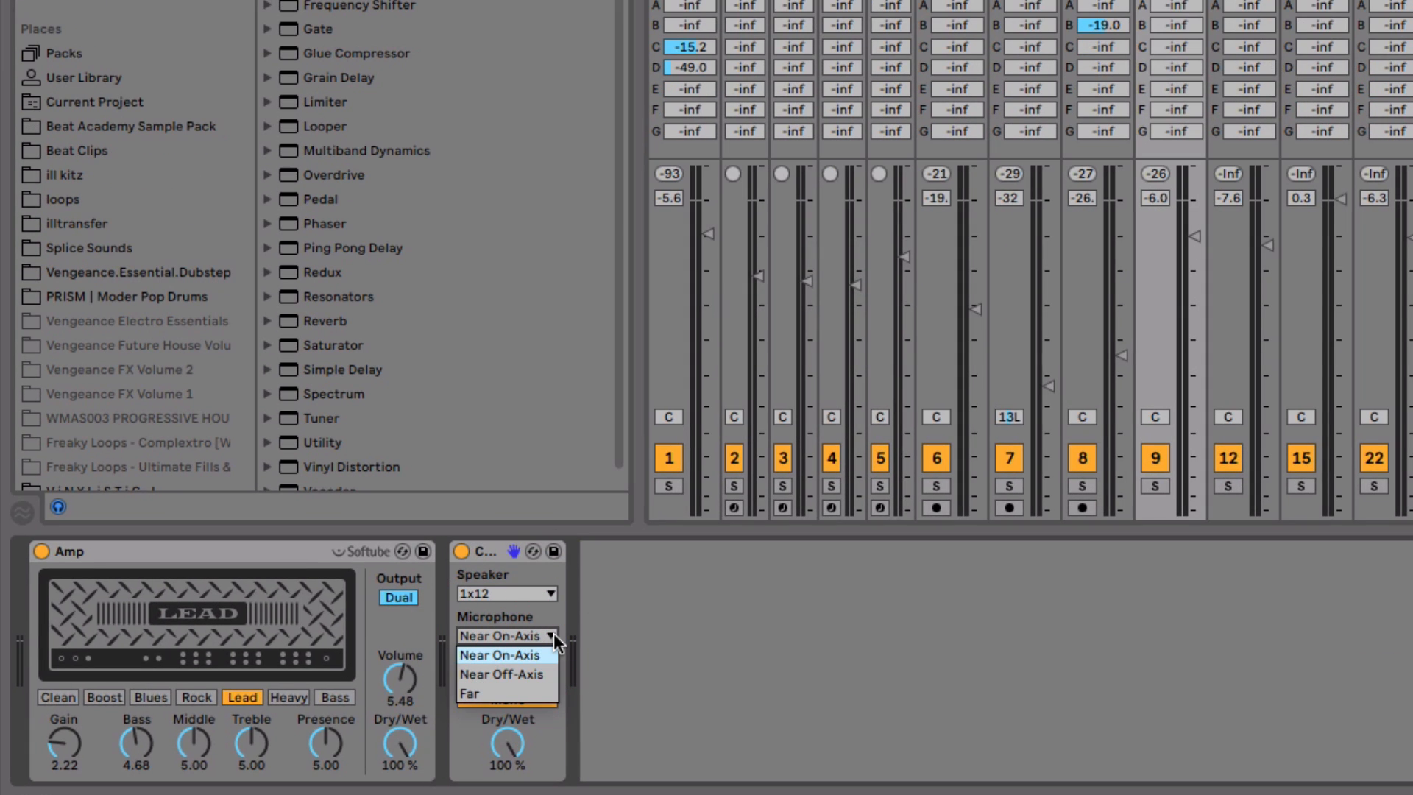
click(541, 695)
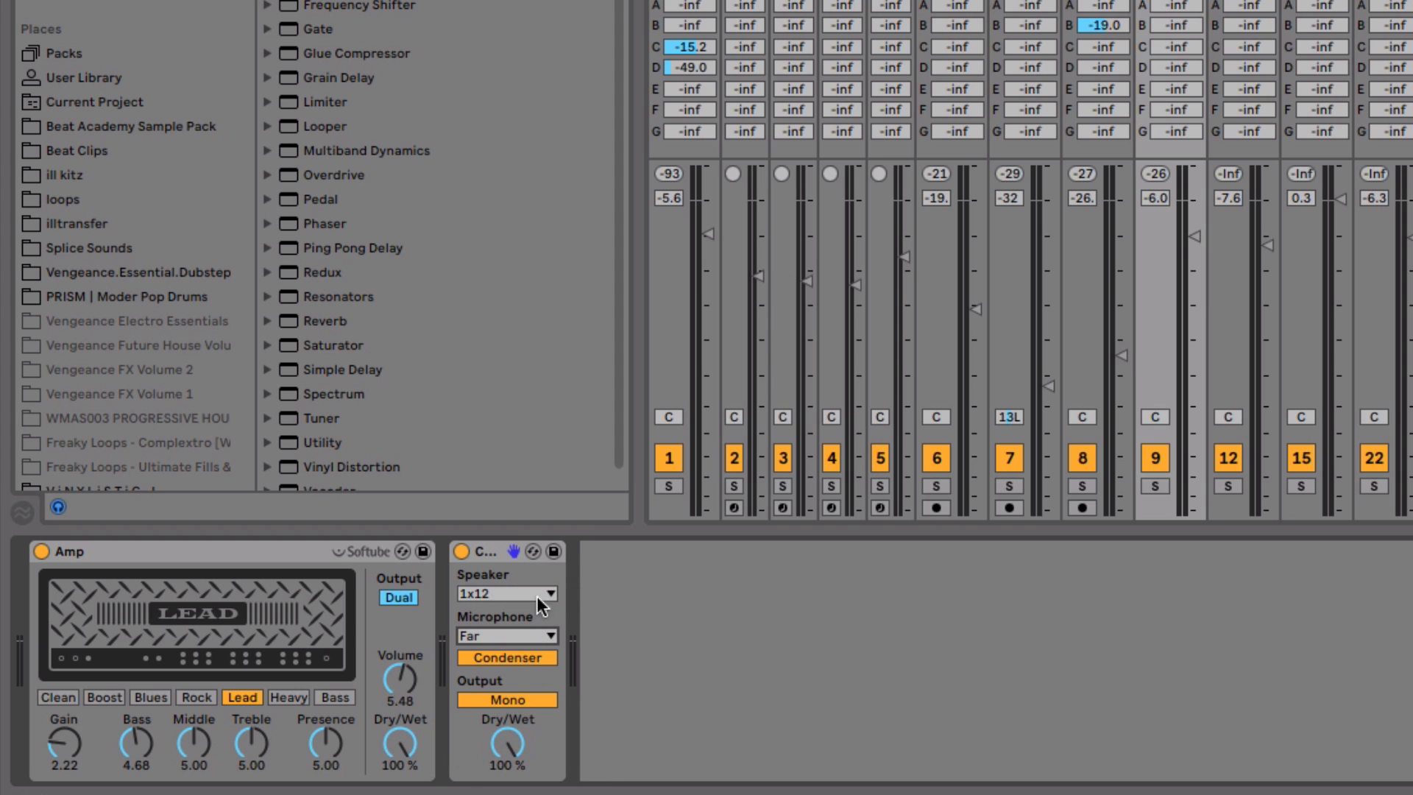
click(524, 637)
click(527, 652)
Solo the Bass Synth track and set the Amp's Volume to 9.29, Gain to 3.97 and output to Mono.
click(1155, 485)
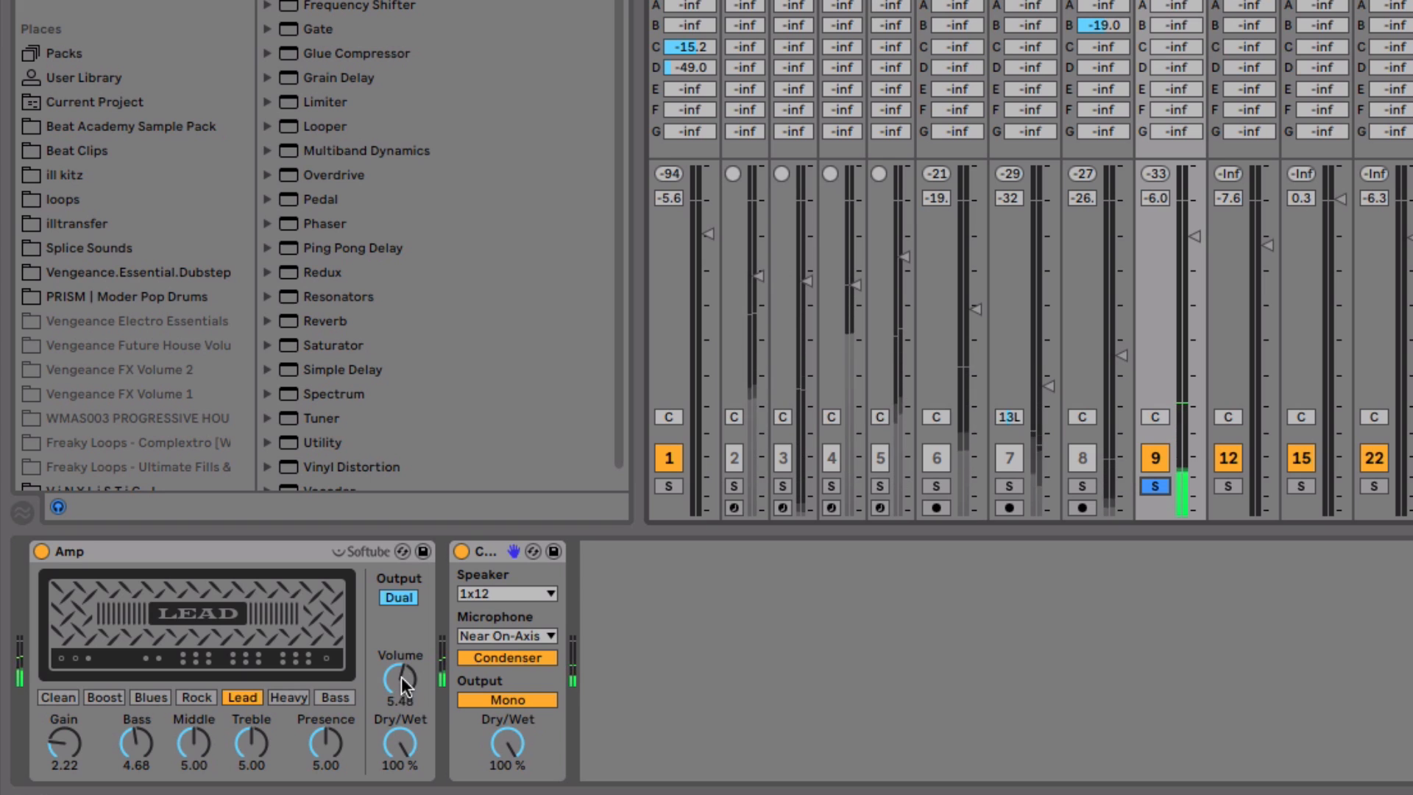
drag(400, 676, 400, 632)
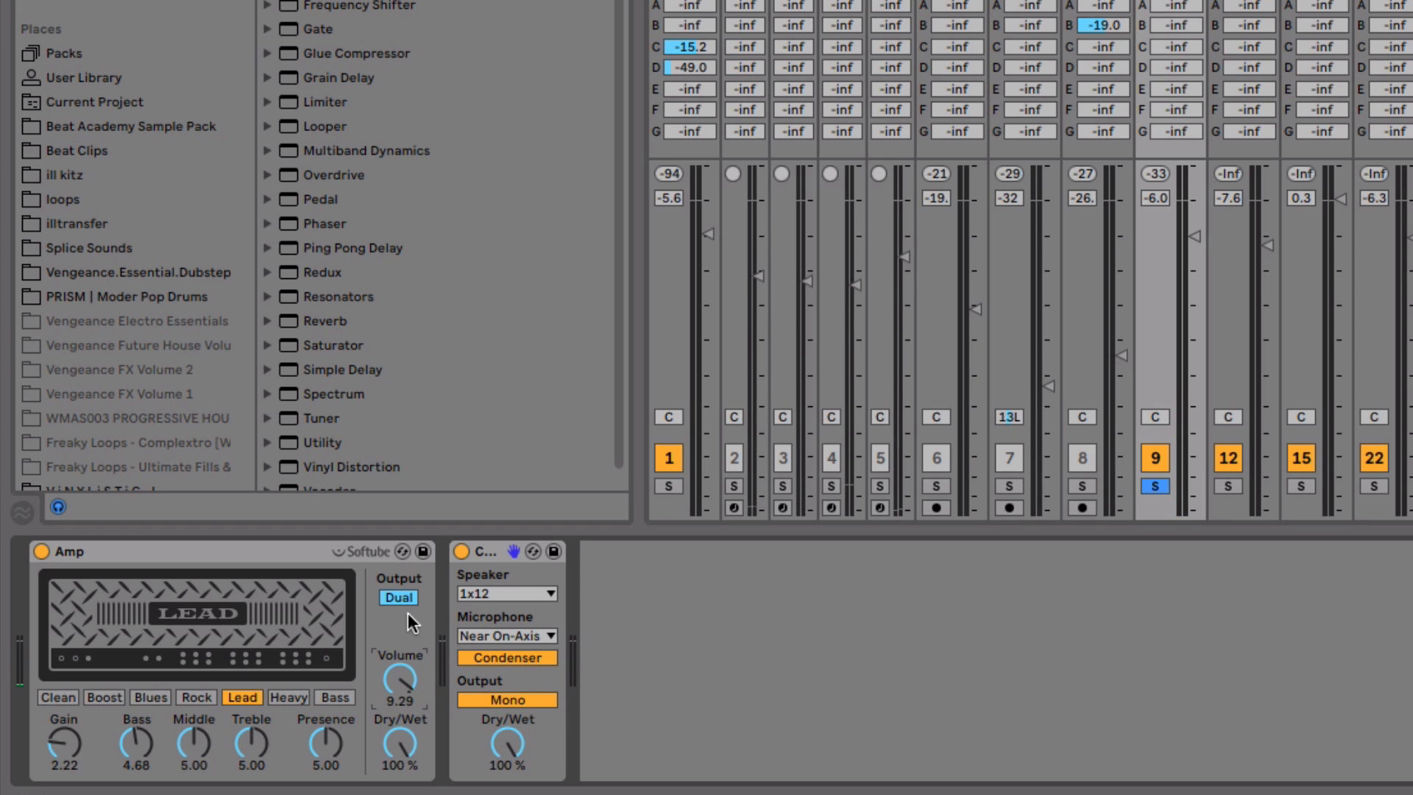
drag(64, 743, 64, 714)
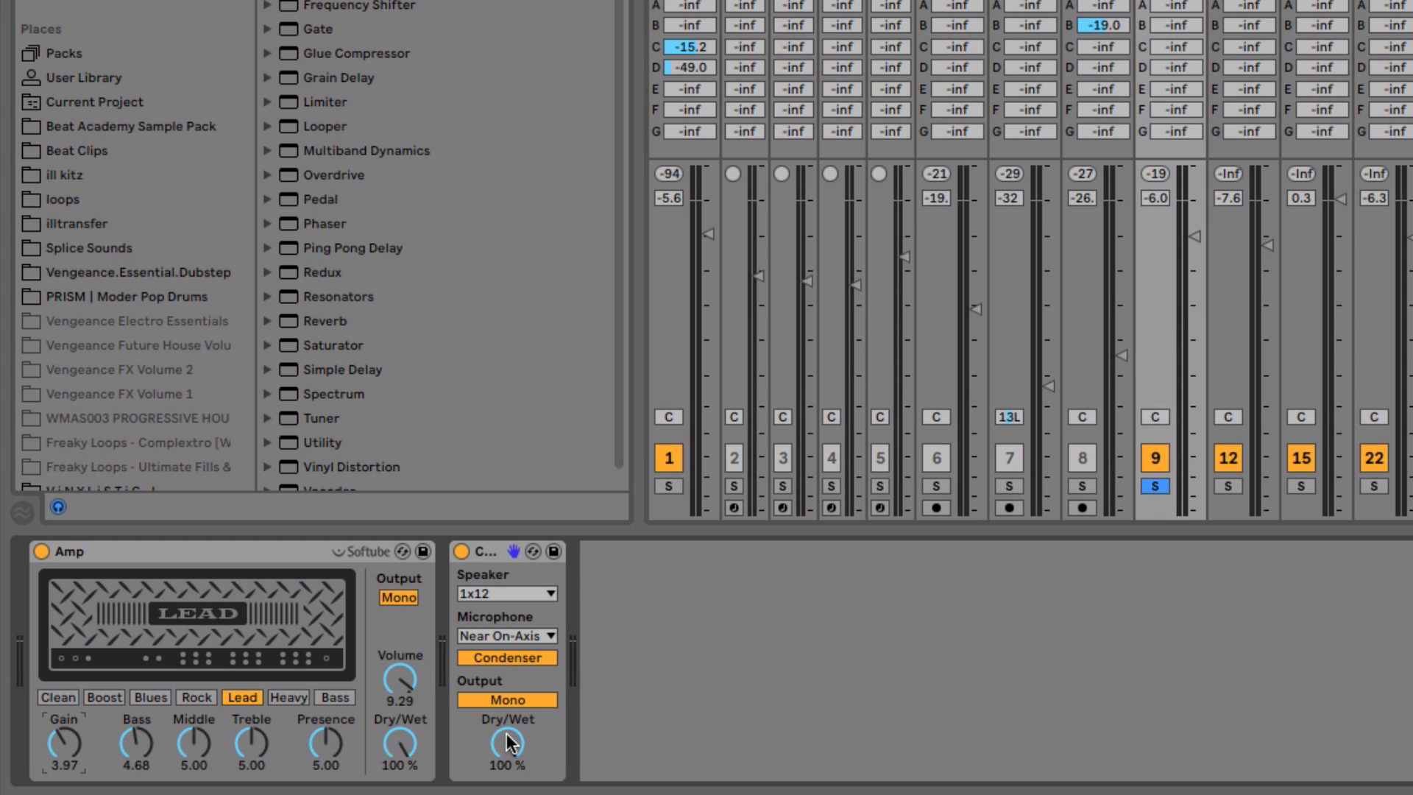
Compare the bass with the Cabinet's Dry/Wet at 0% and back at 100%.
drag(507, 743, 507, 794)
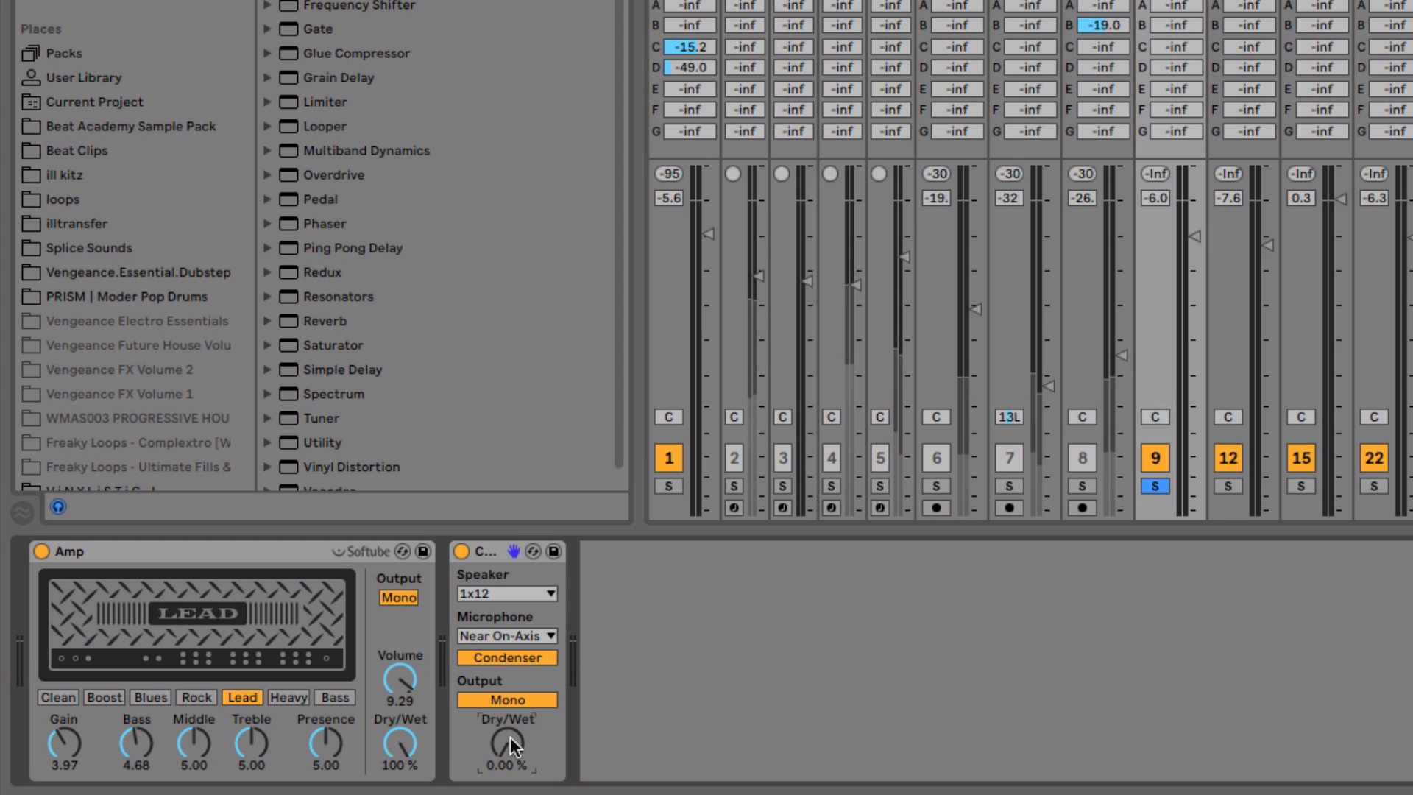
drag(510, 735, 510, 688)
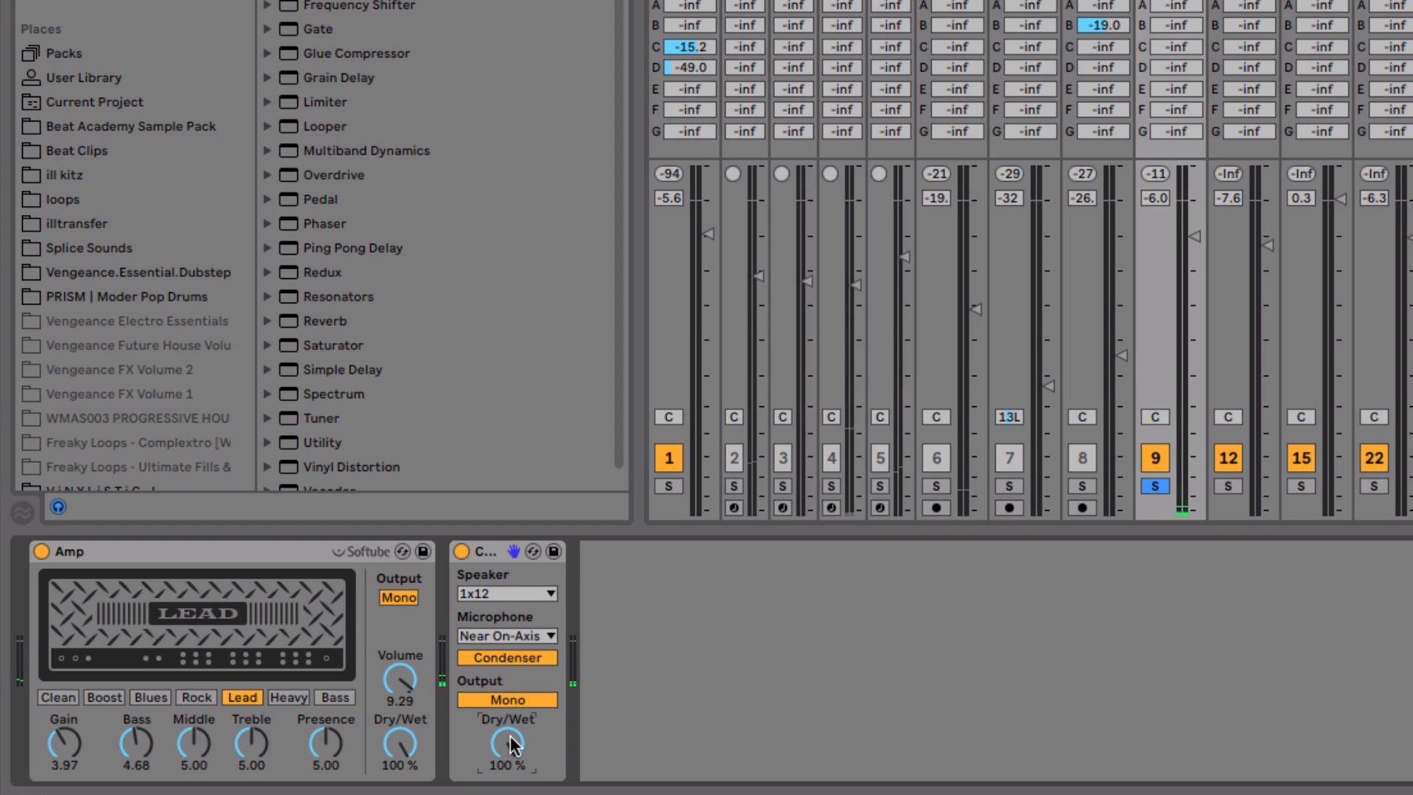
Set the Cabinet's speaker to 4x12 and its microphone type to Dynamic.
click(495, 593)
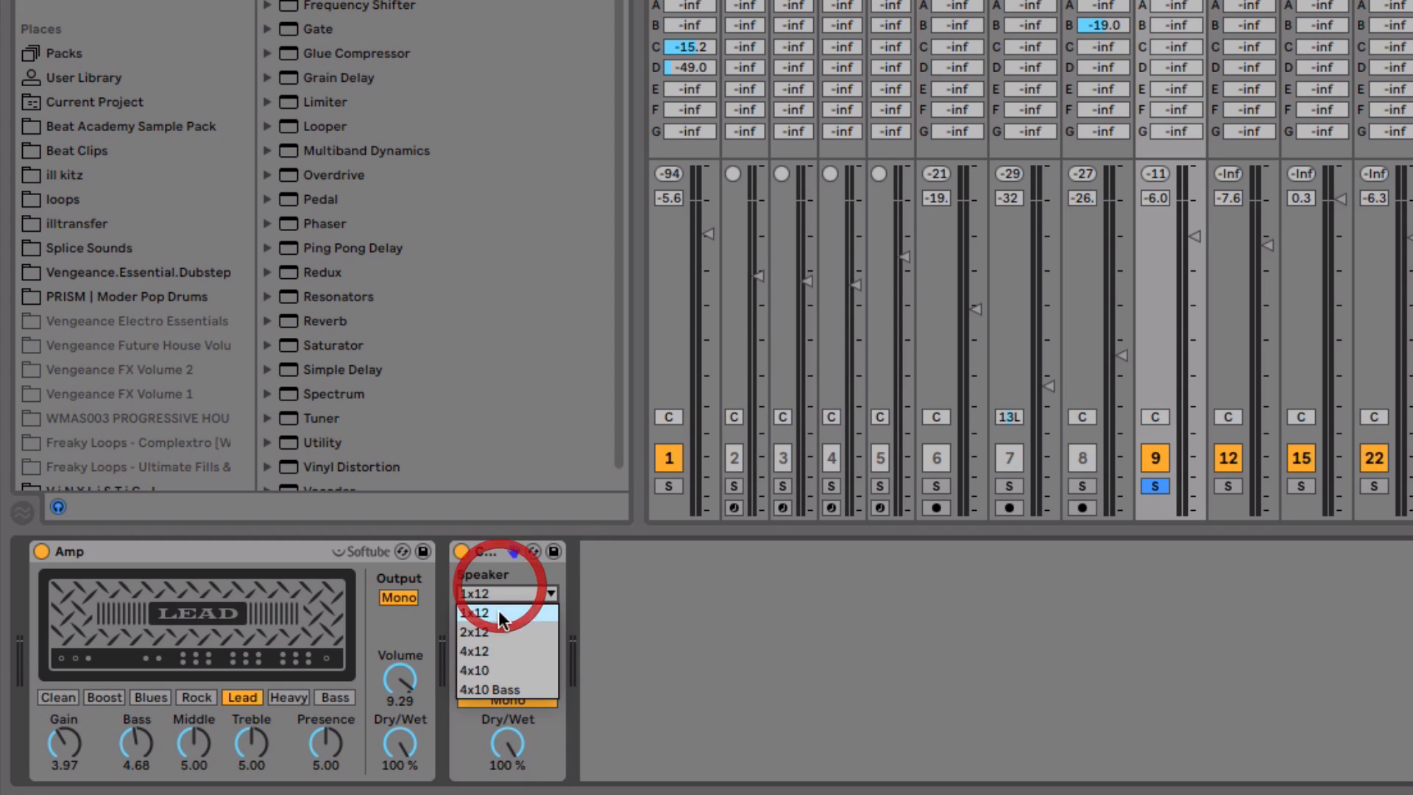
click(507, 651)
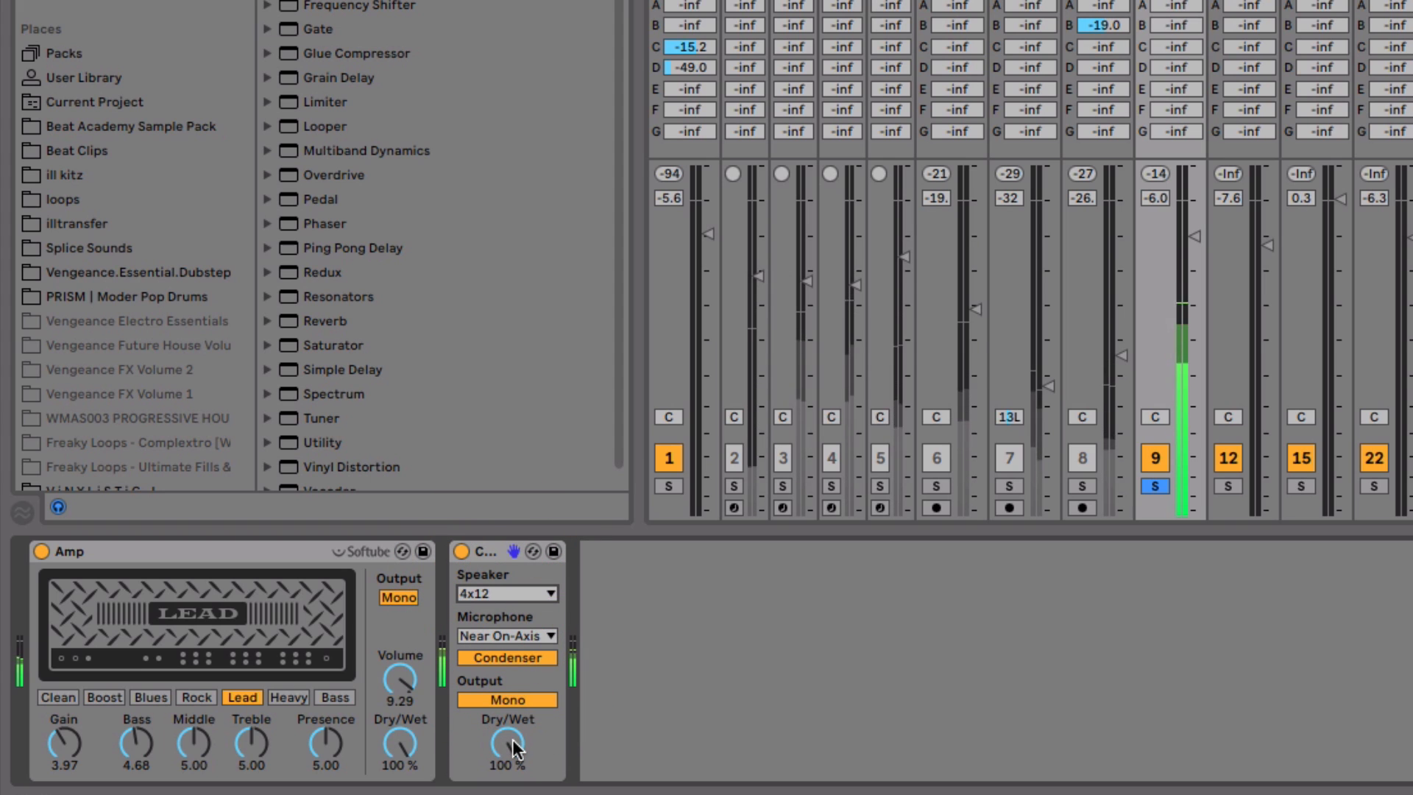
click(522, 657)
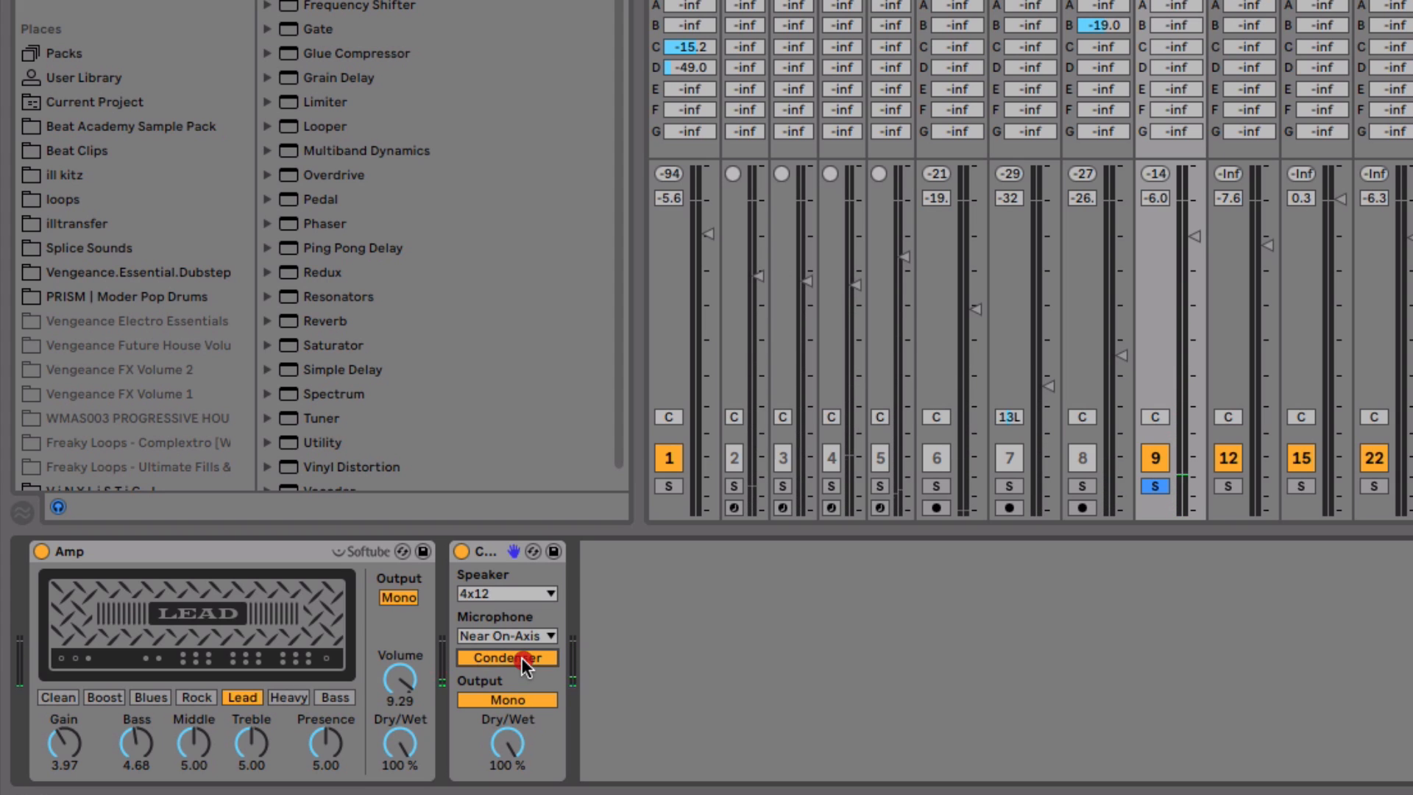
Switch both the Cabinet and Amp outputs to Dual and lower the Cabinet's Dry/Wet to 49.2%.
click(524, 701)
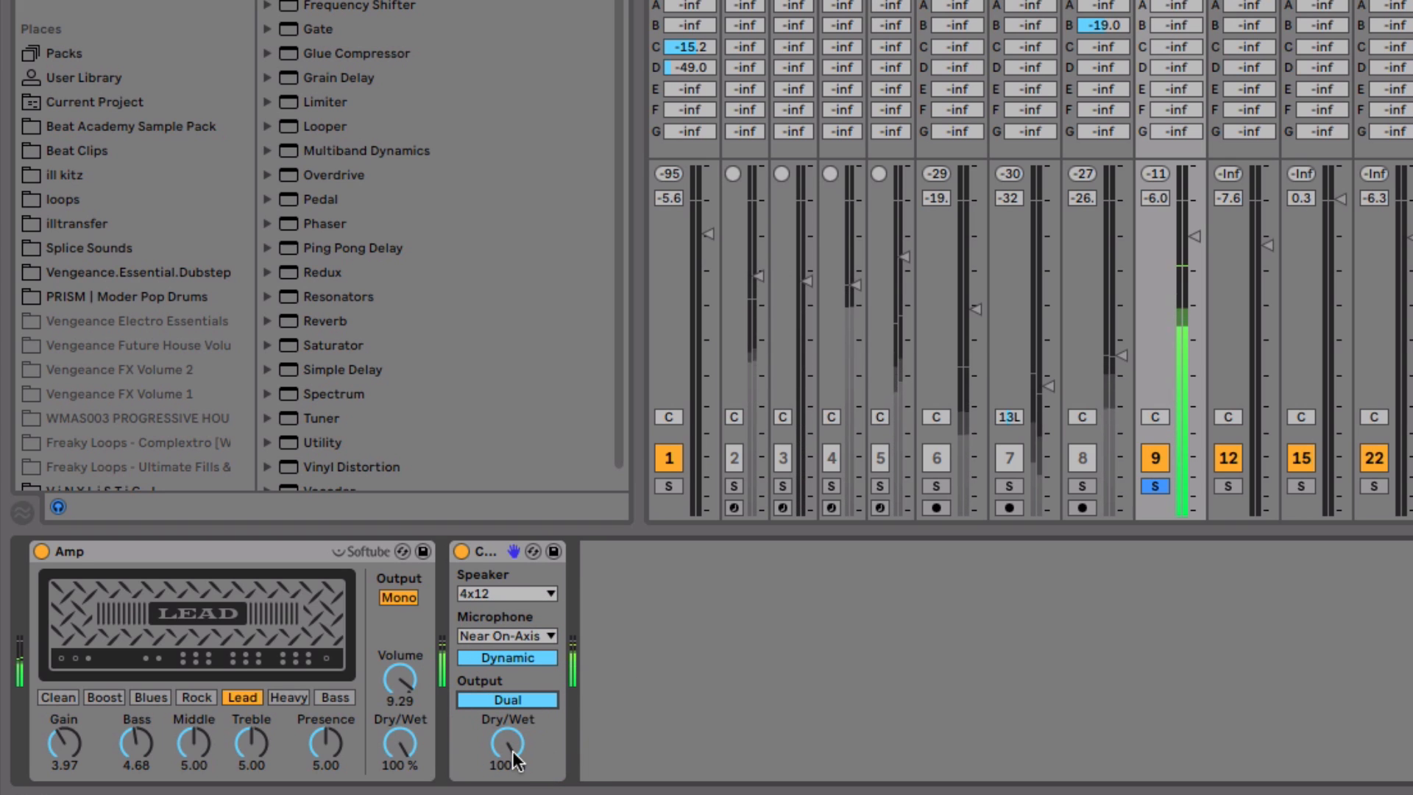
click(403, 596)
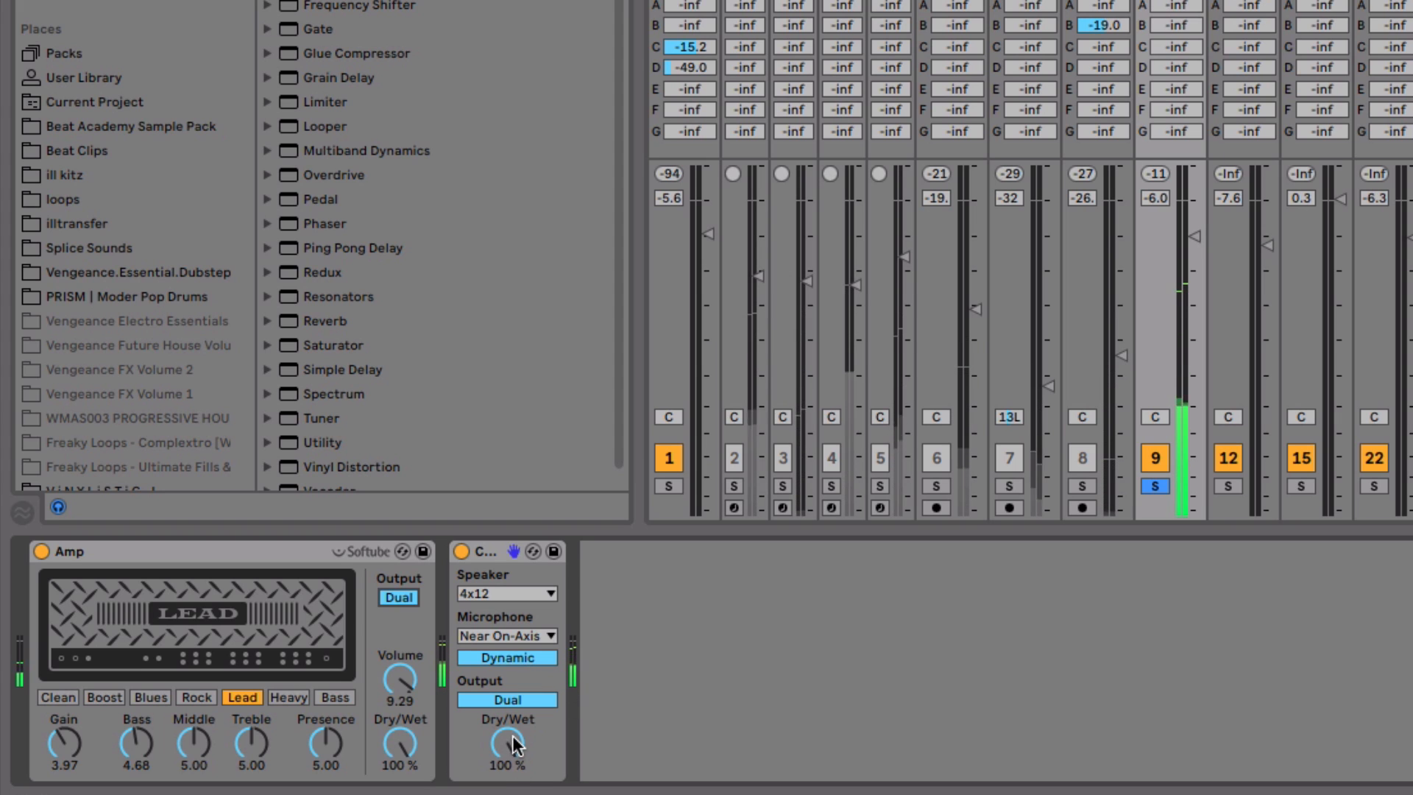
drag(514, 758, 514, 788)
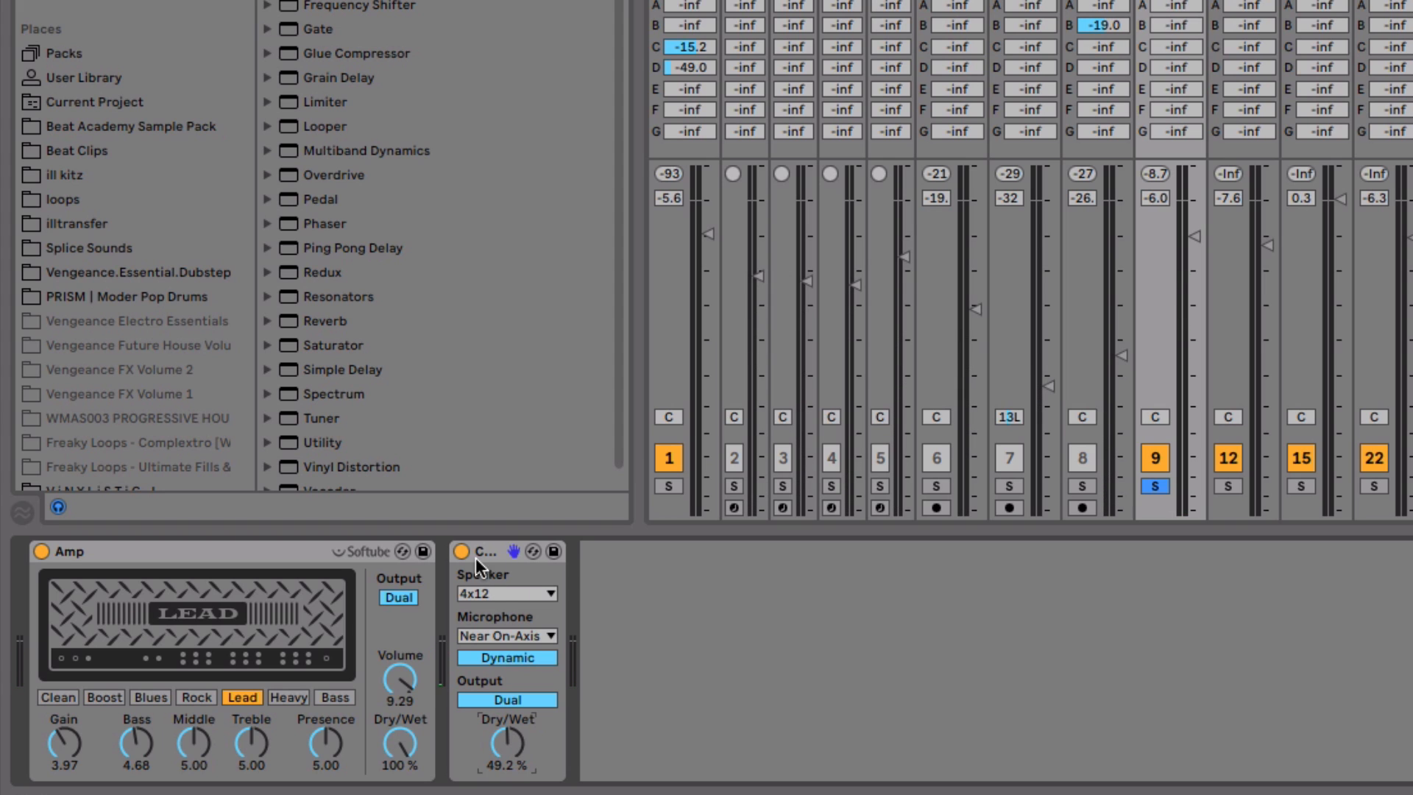
Bypass the Cabinet and Amp devices and play the unprocessed bass for comparison.
click(461, 552)
click(41, 551)
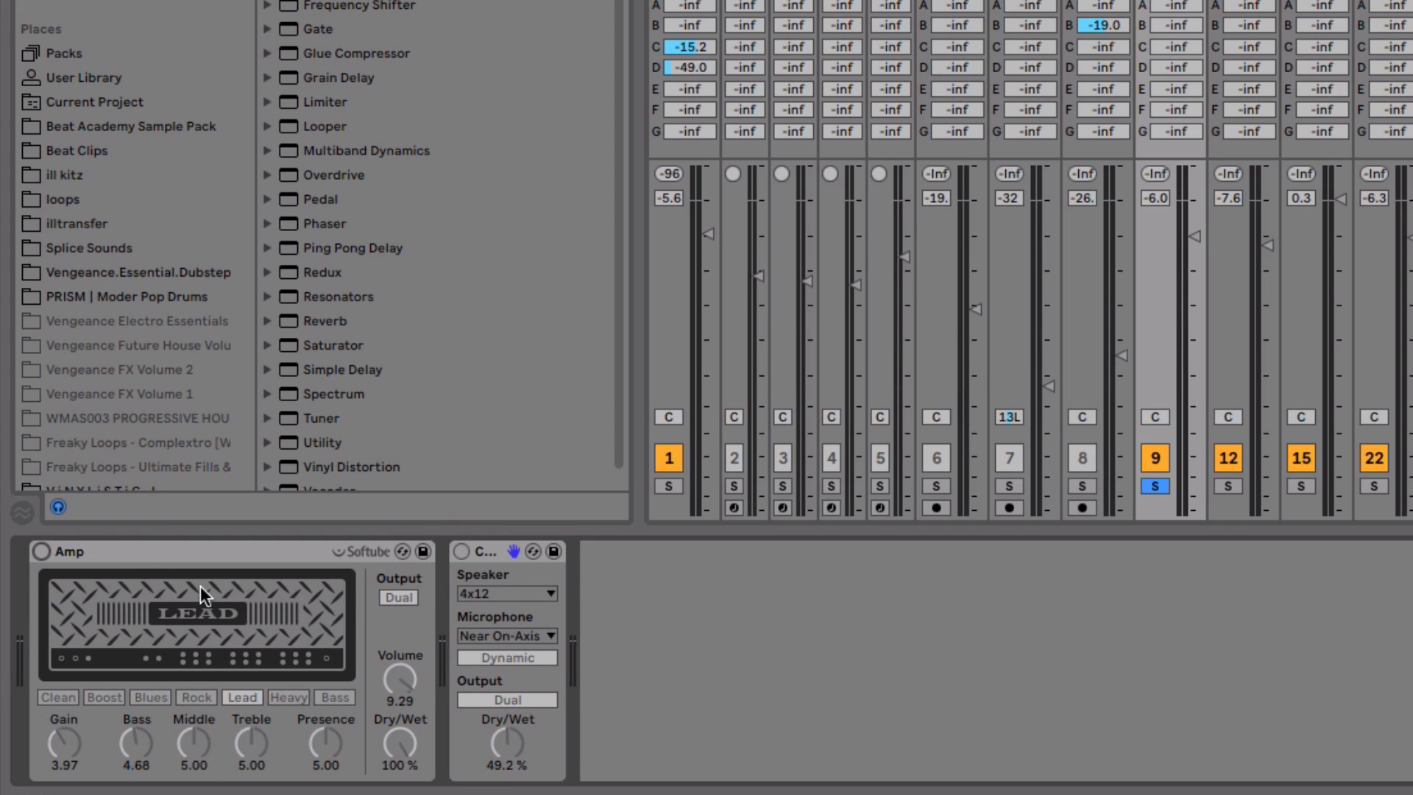
key(space)
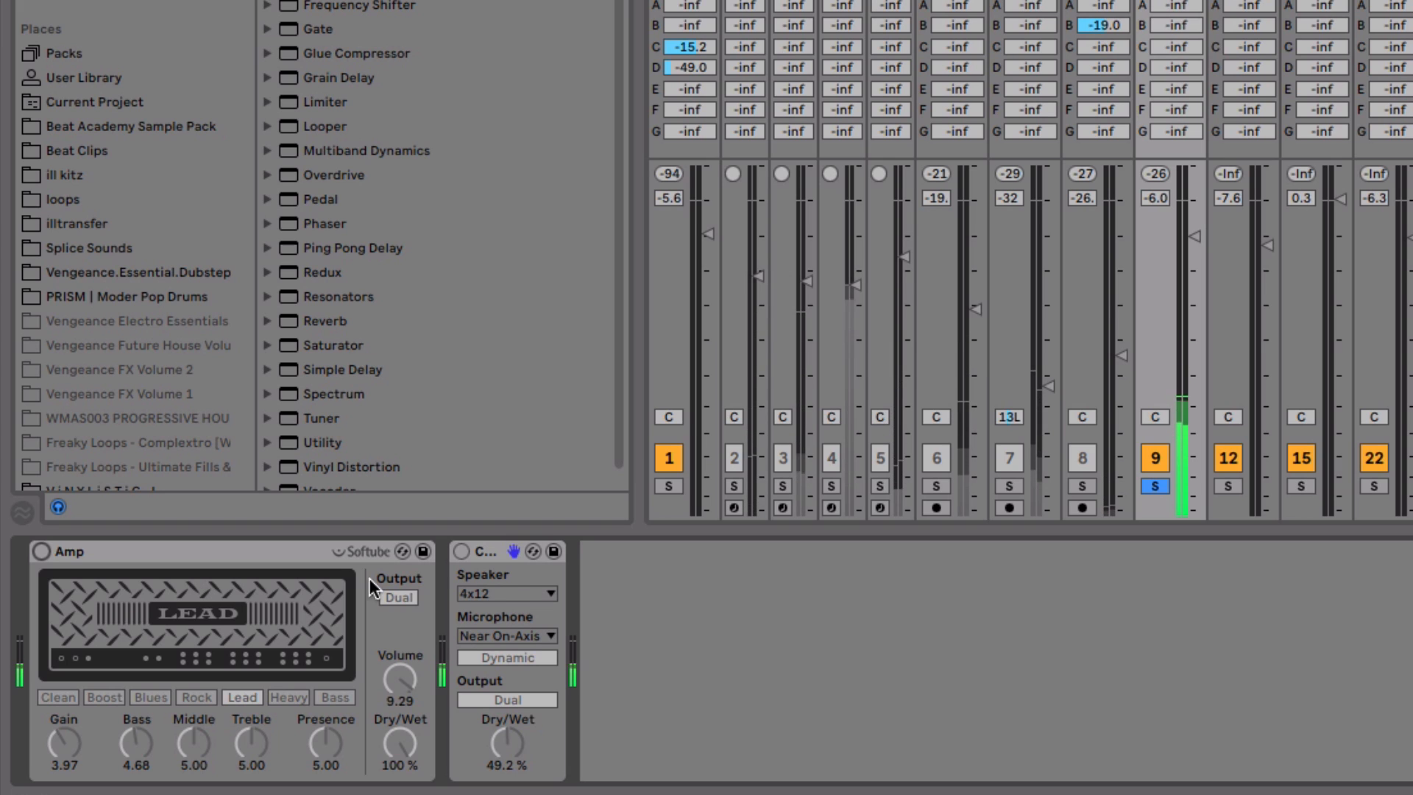
Switch the Cabinet and Amp devices back on for the bass.
click(461, 552)
click(41, 552)
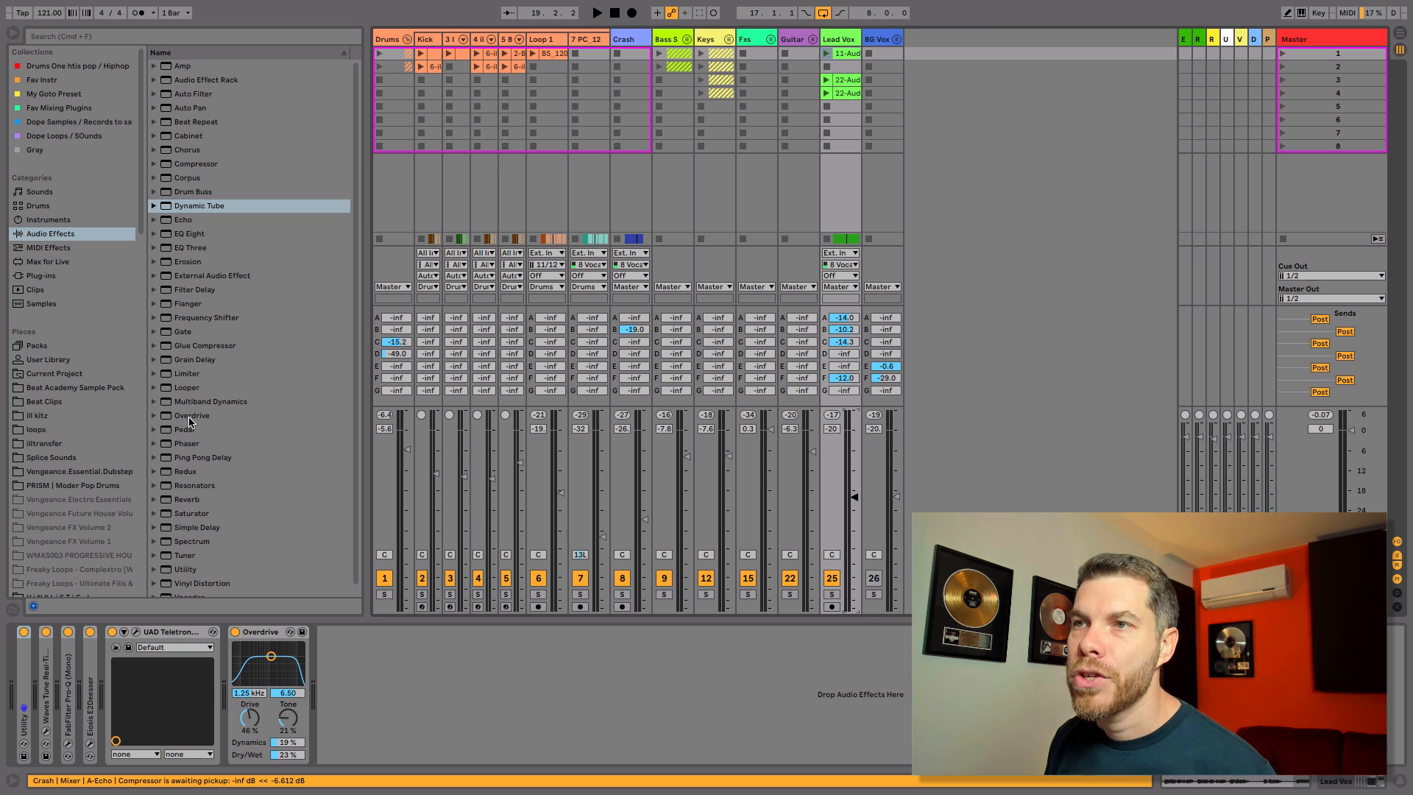
Select the Overdrive device on the Lead Vox track and play the mix with the vocals muted.
click(267, 630)
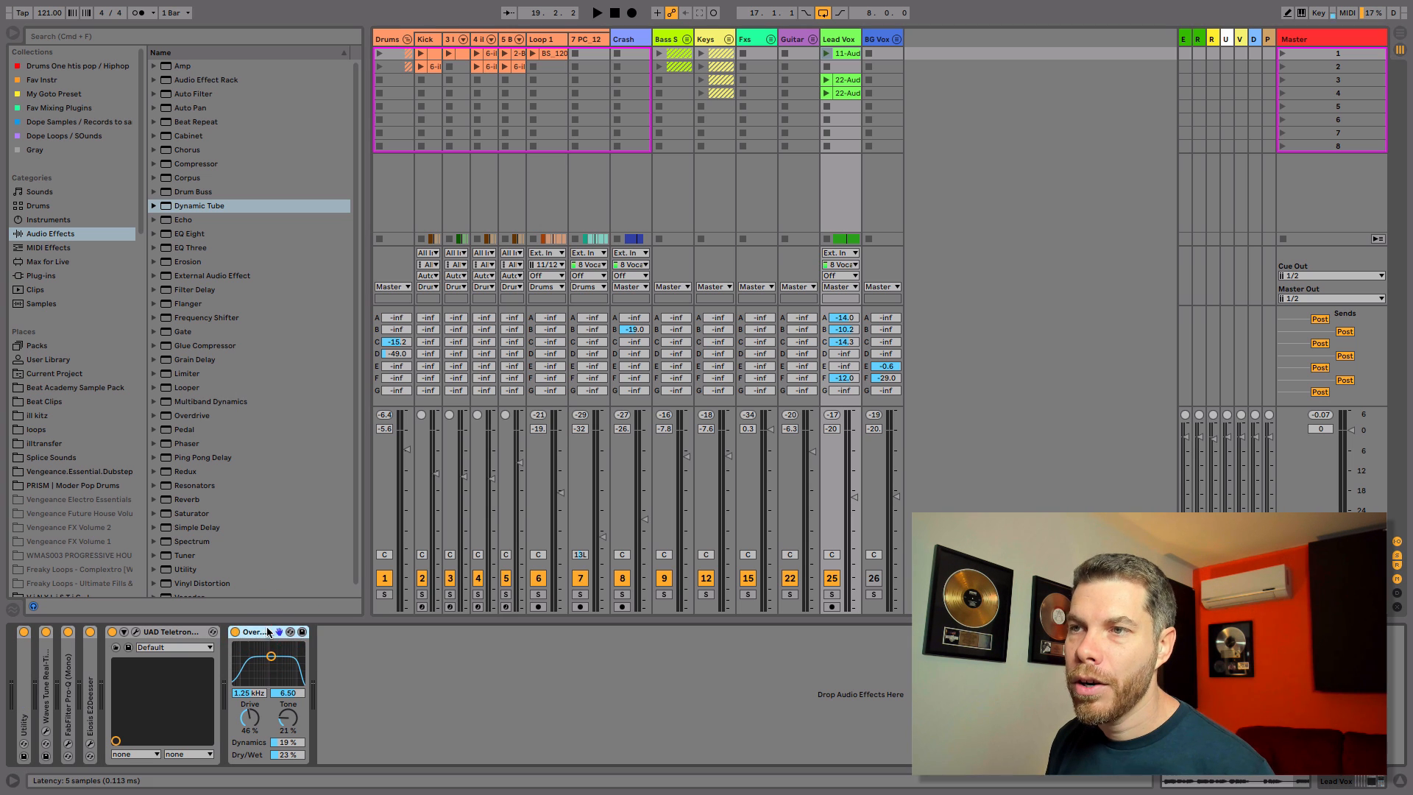
click(832, 594)
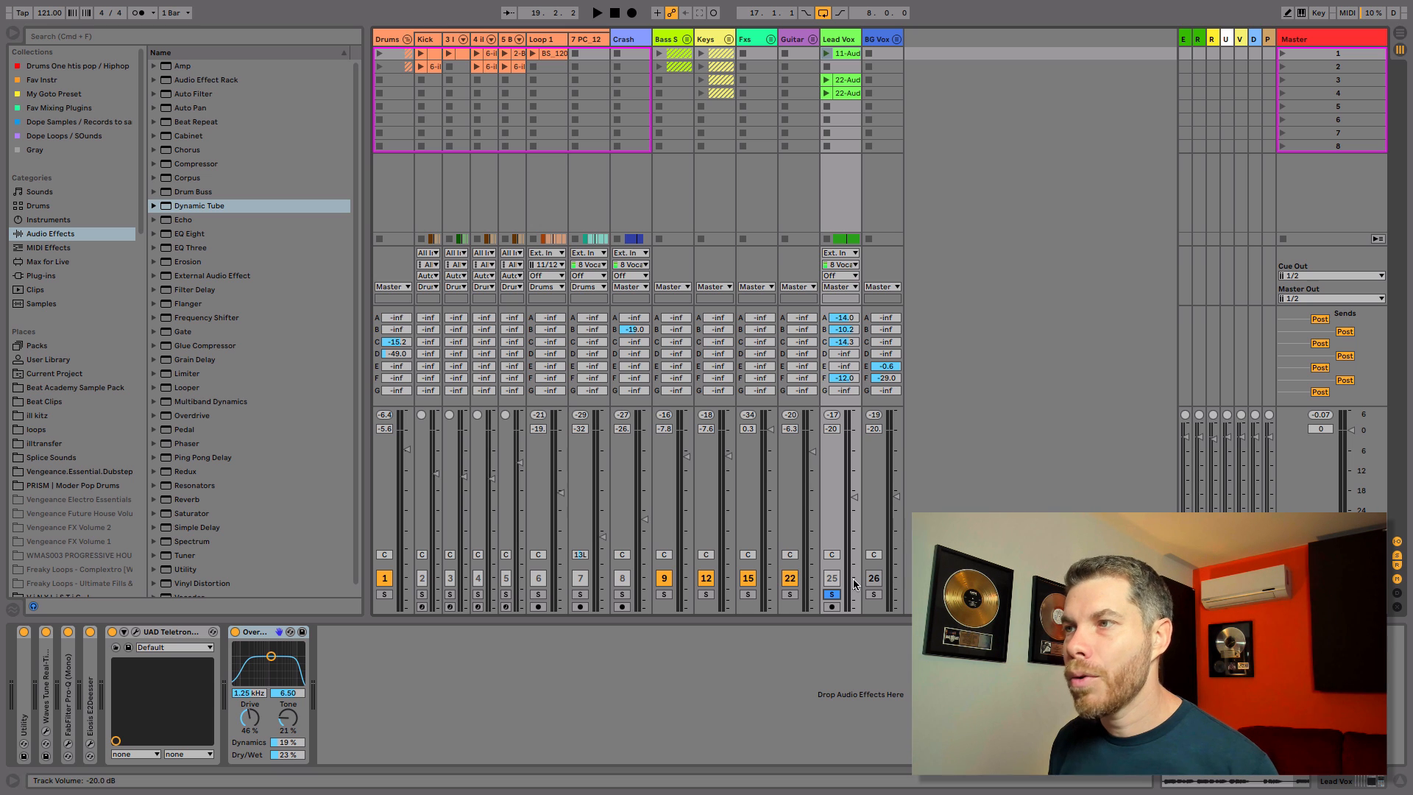
click(832, 593)
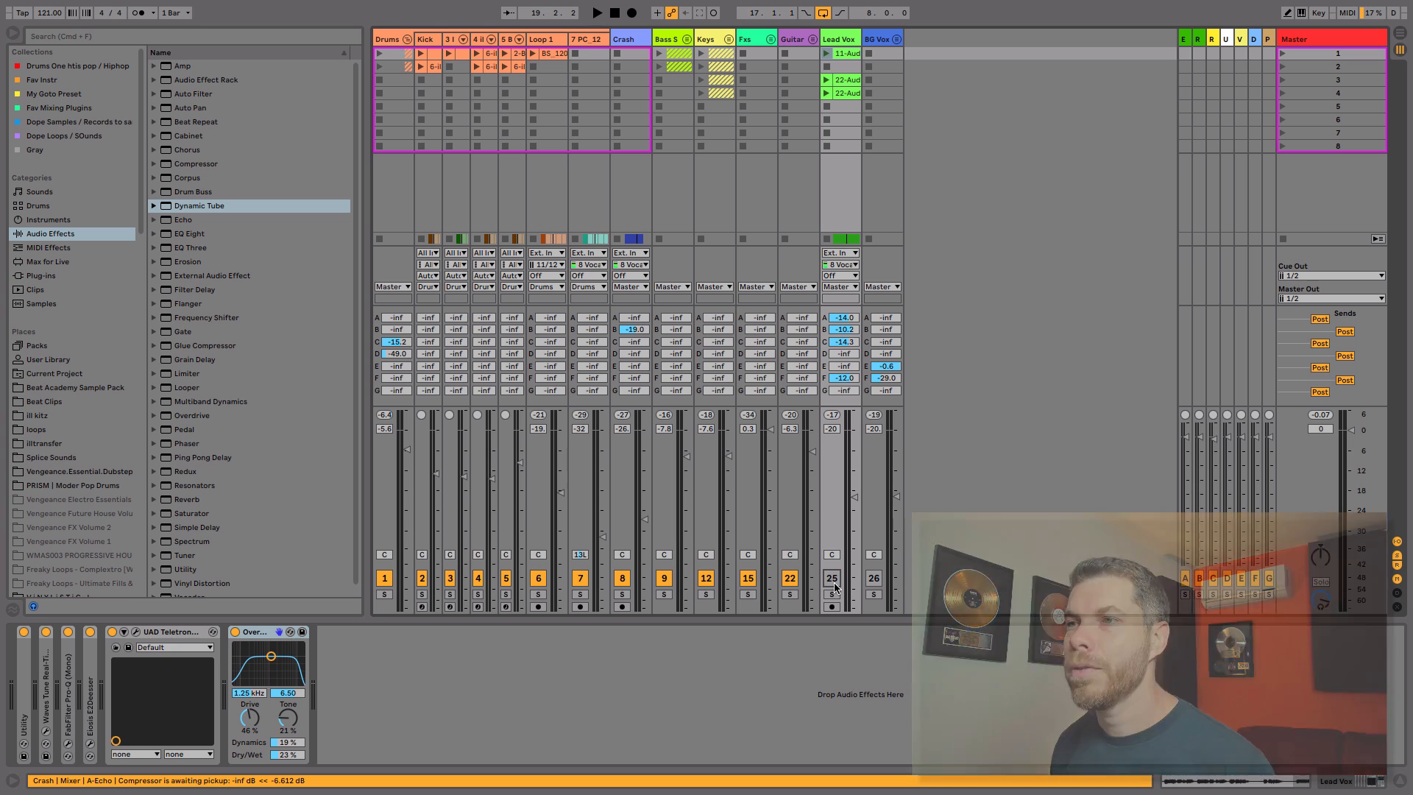
key(space)
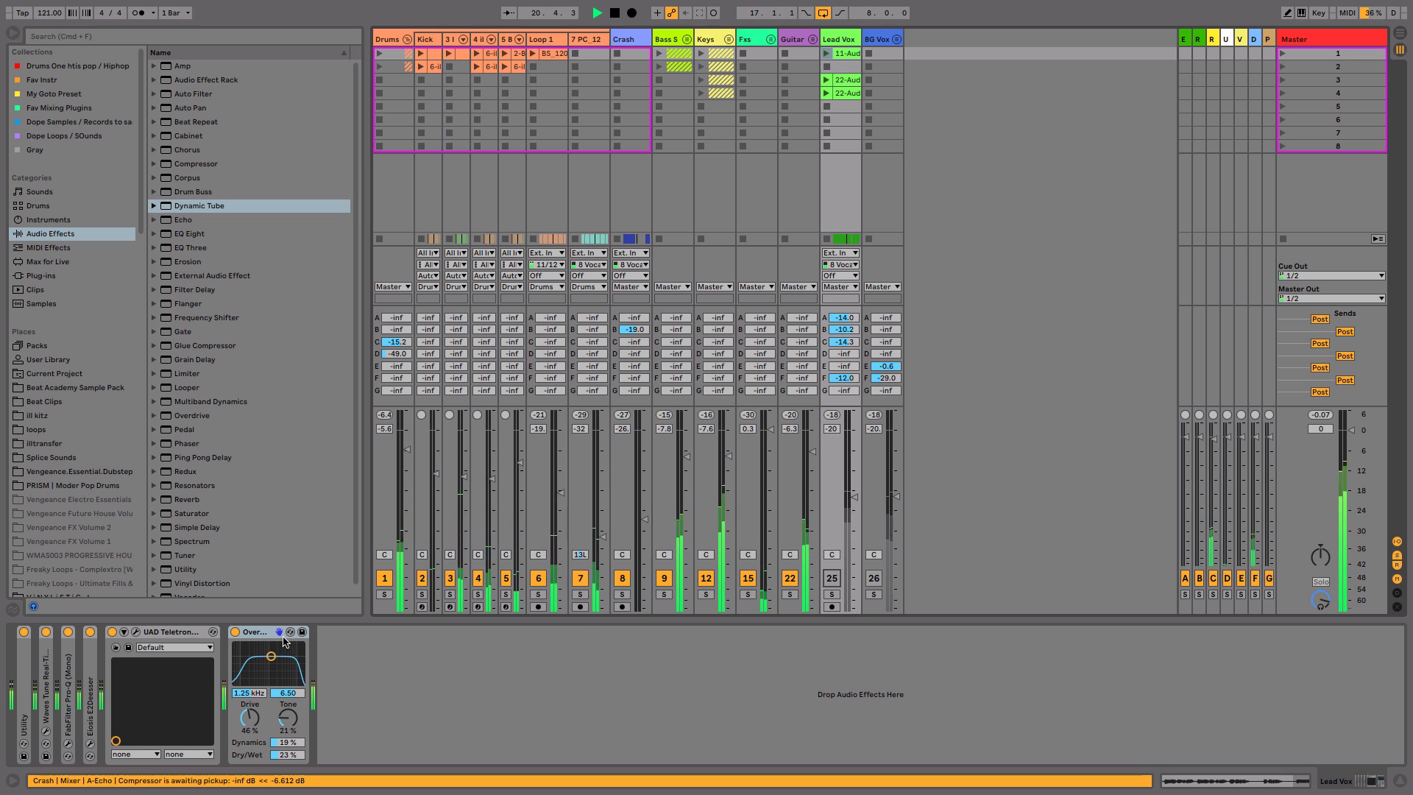
Bypass the Lead Vox's Overdrive and play the mix with the Lead Vox and BG Vox tracks unmuted.
click(237, 632)
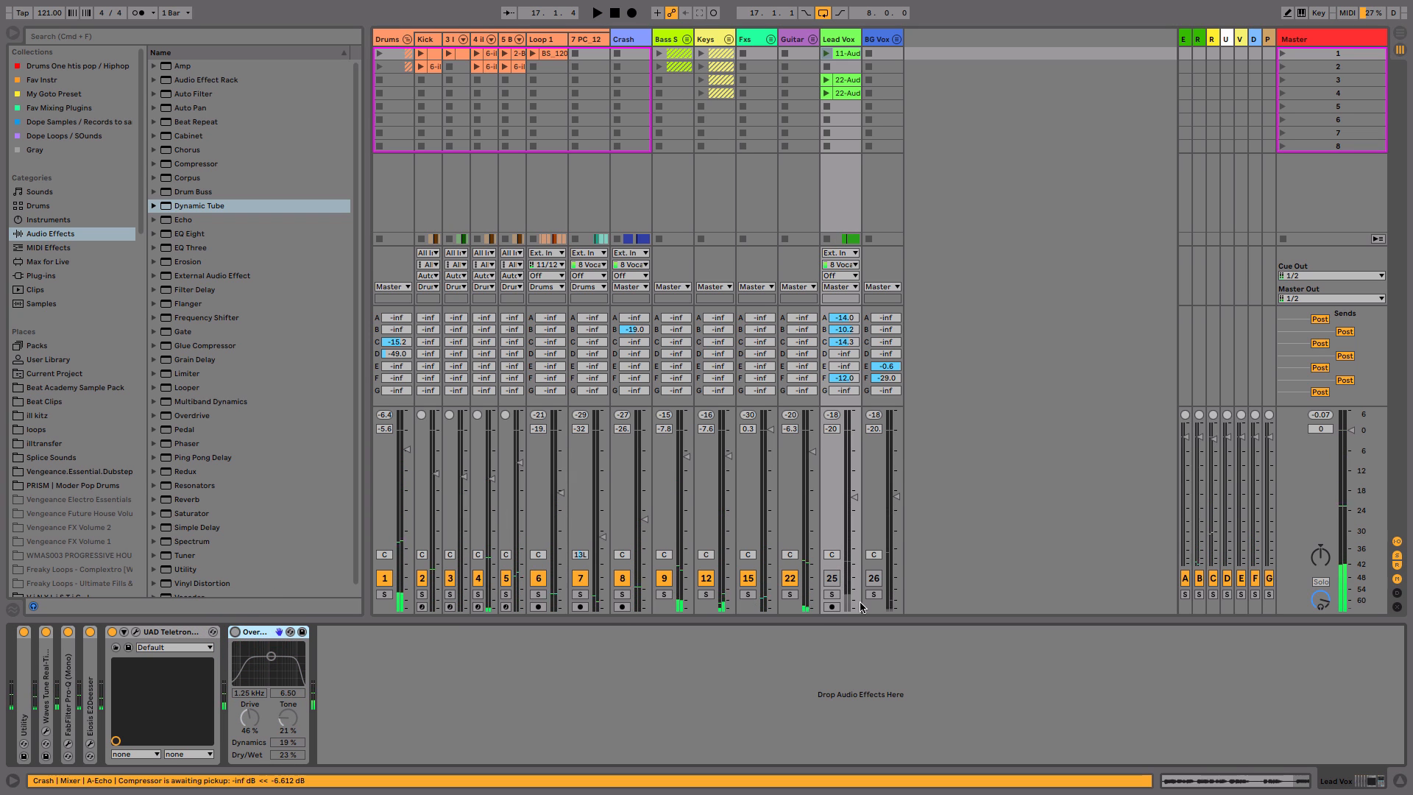
click(832, 578)
key(space)
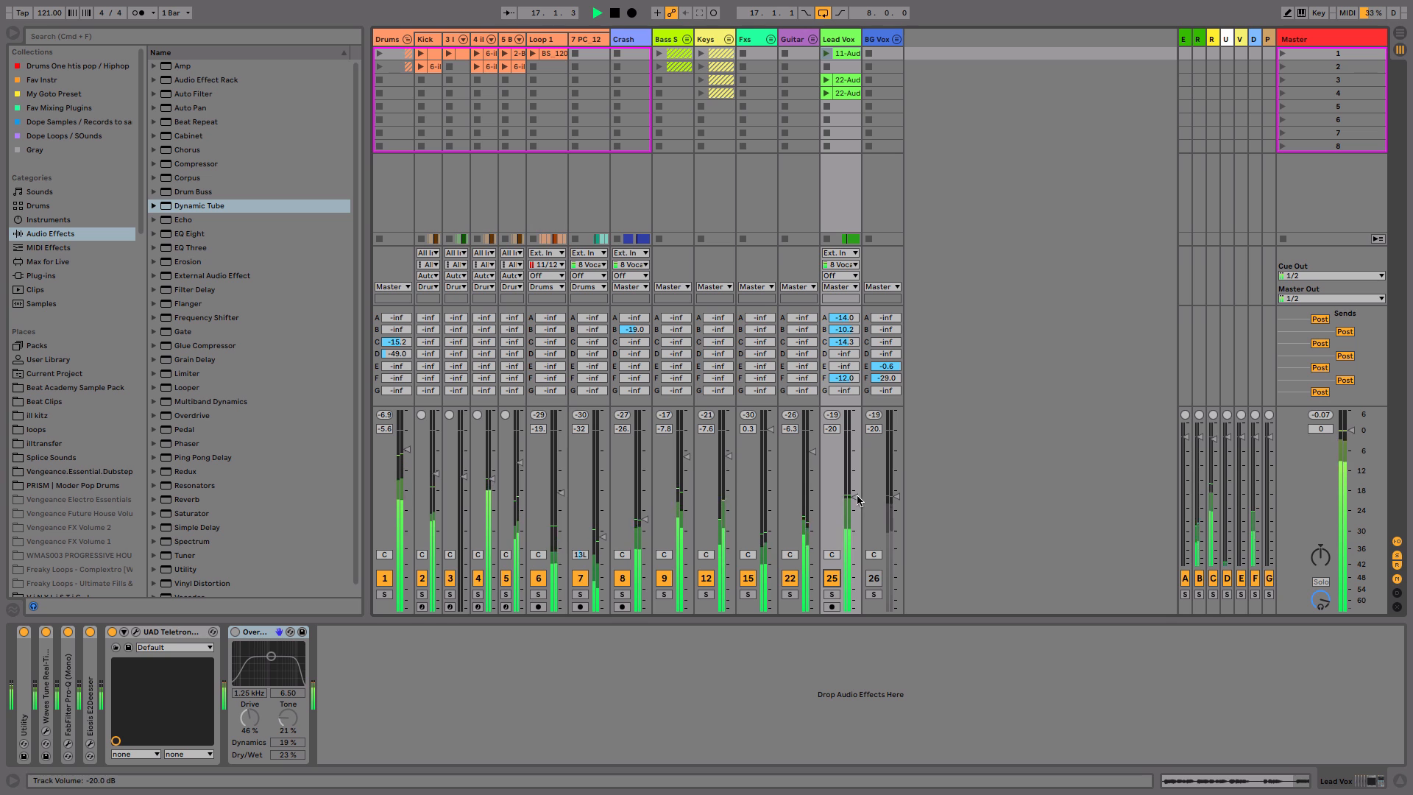
click(874, 577)
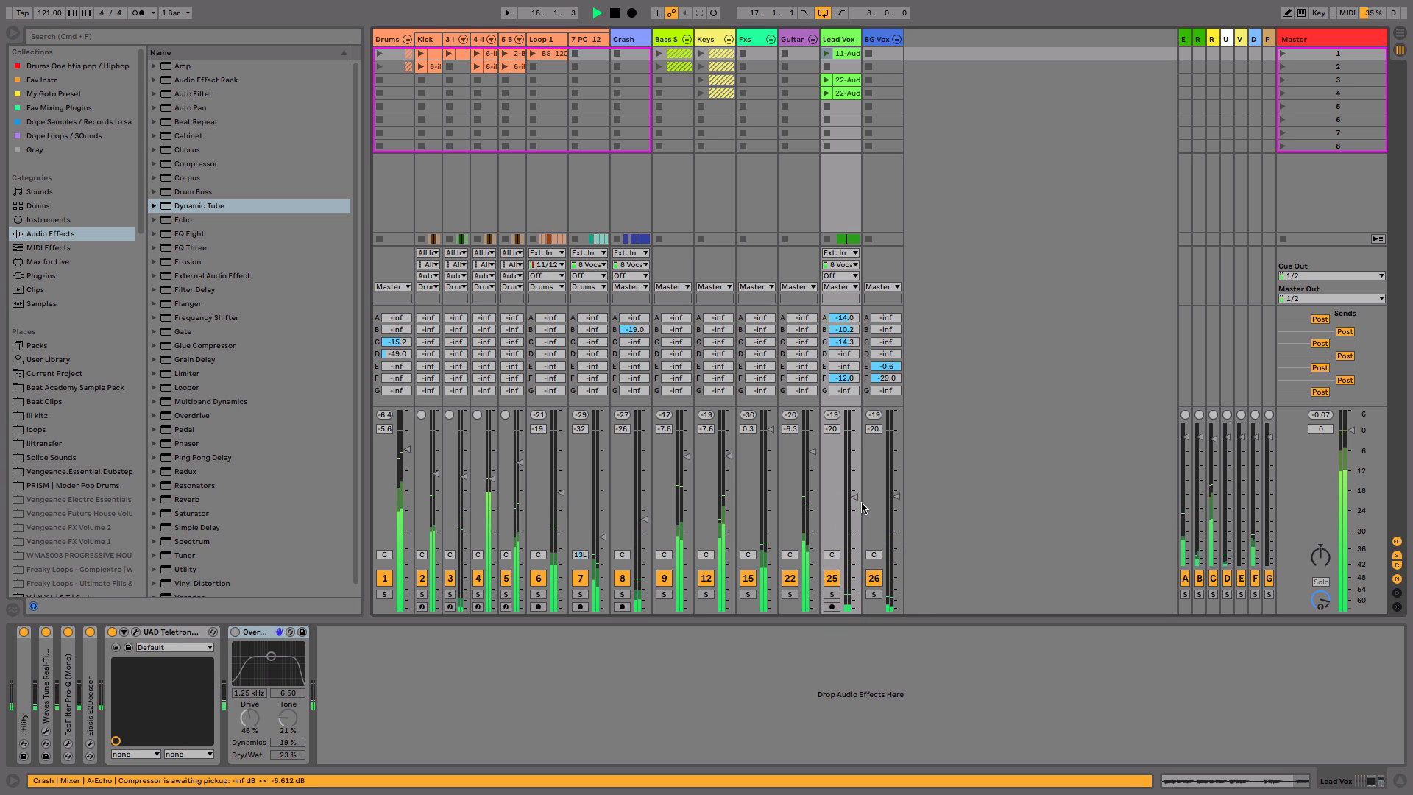
Raise the Lead Vox track volume to -17.7 dB.
drag(856, 499, 855, 495)
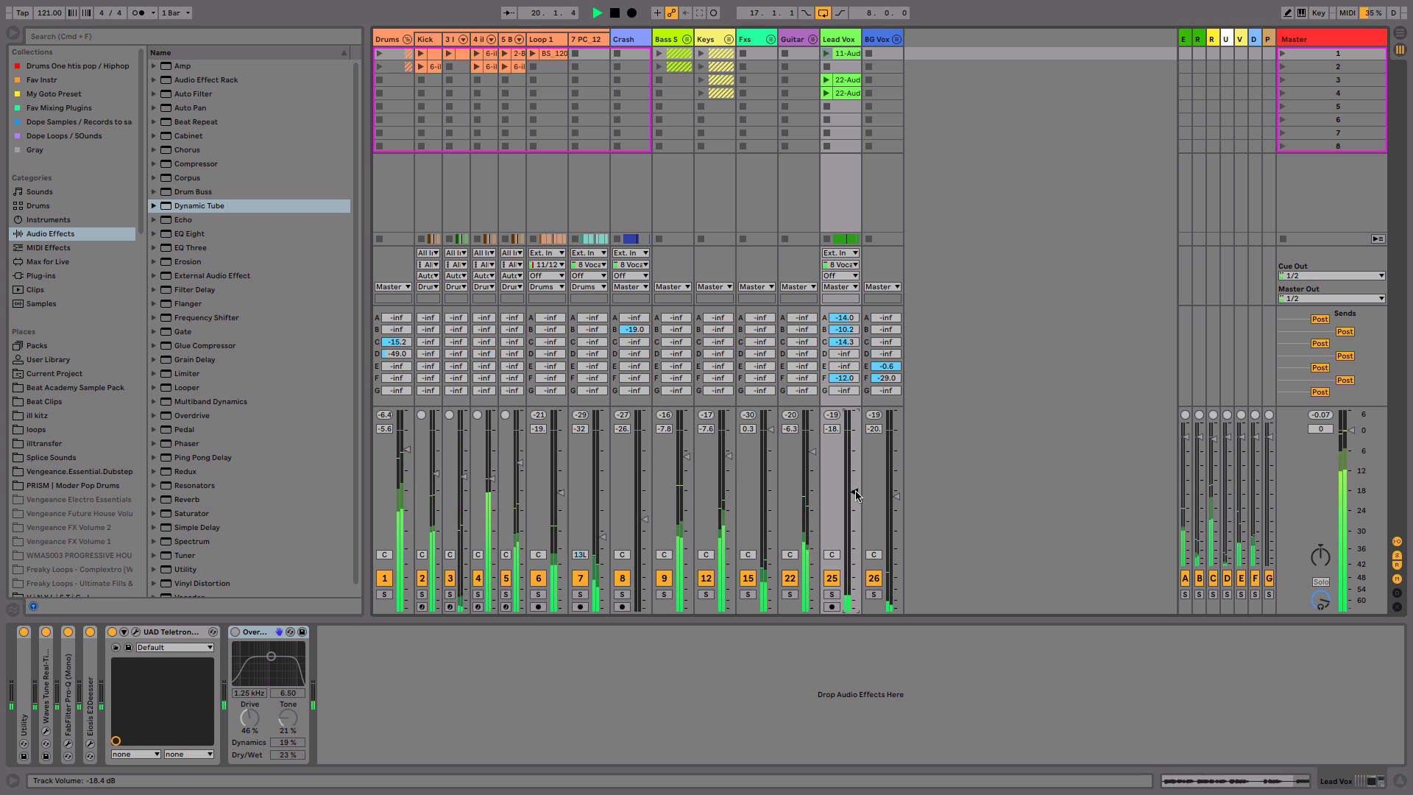
drag(855, 494, 854, 489)
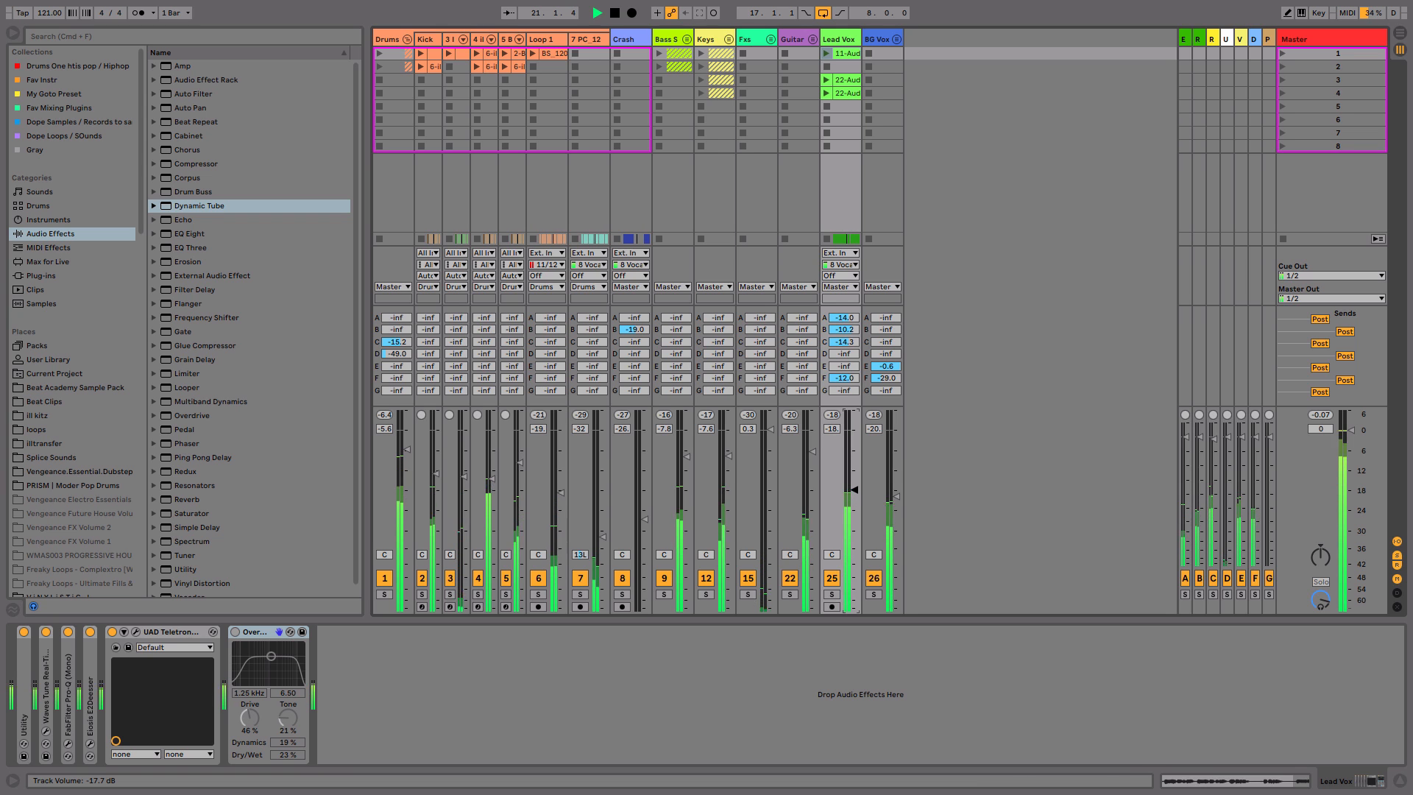
Solo the Lead Vox, enable its Overdrive, and set Dry/Wet to 27% after auditioning 88%.
click(832, 595)
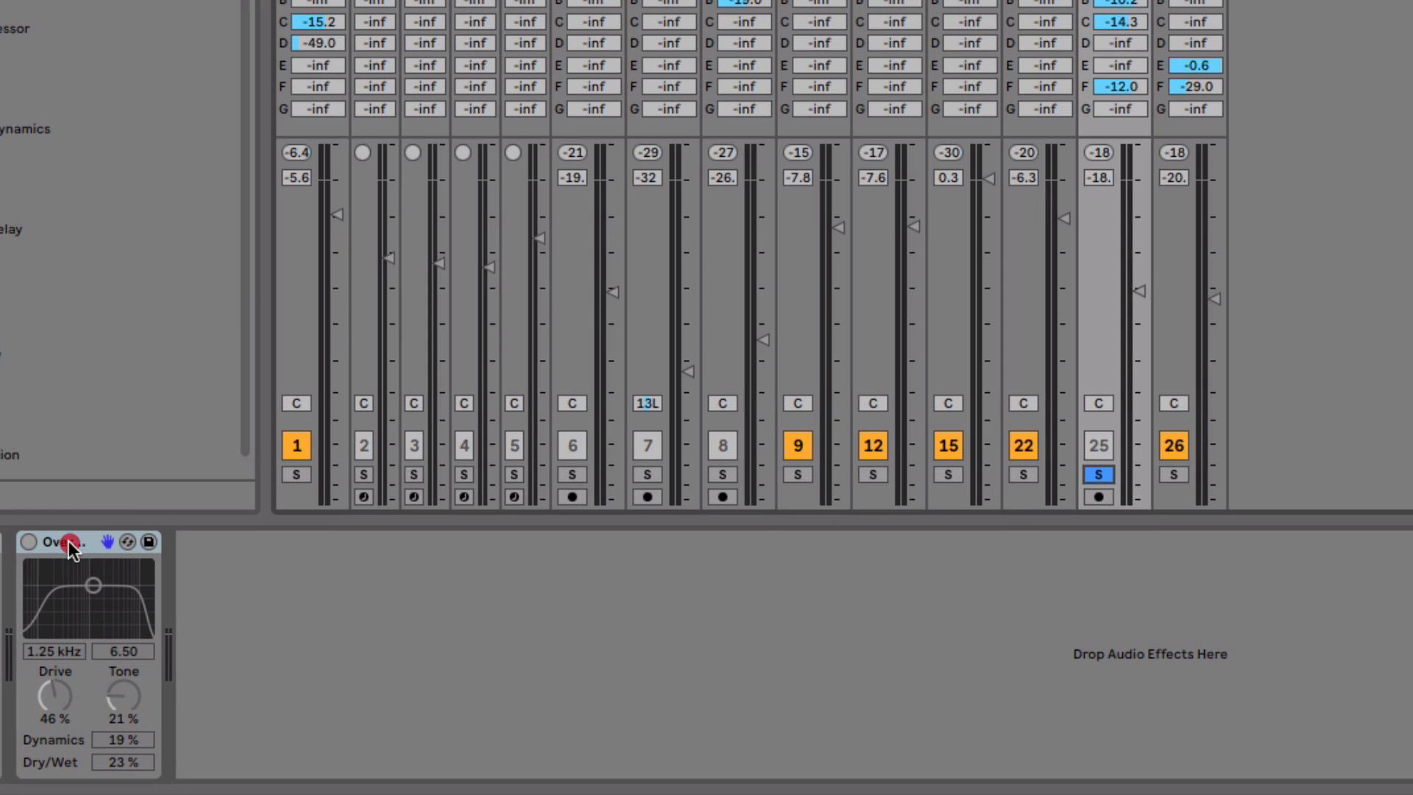
click(69, 541)
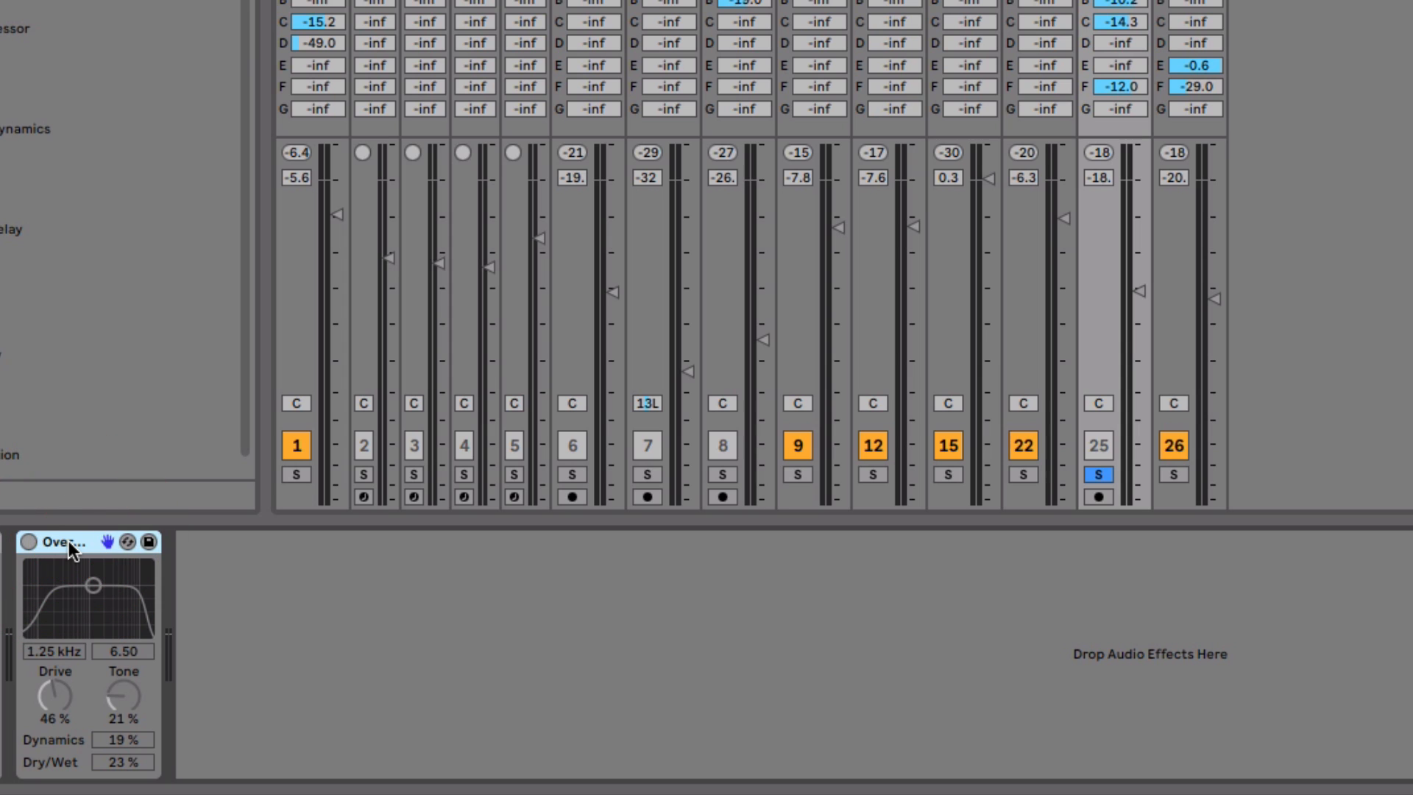
click(28, 542)
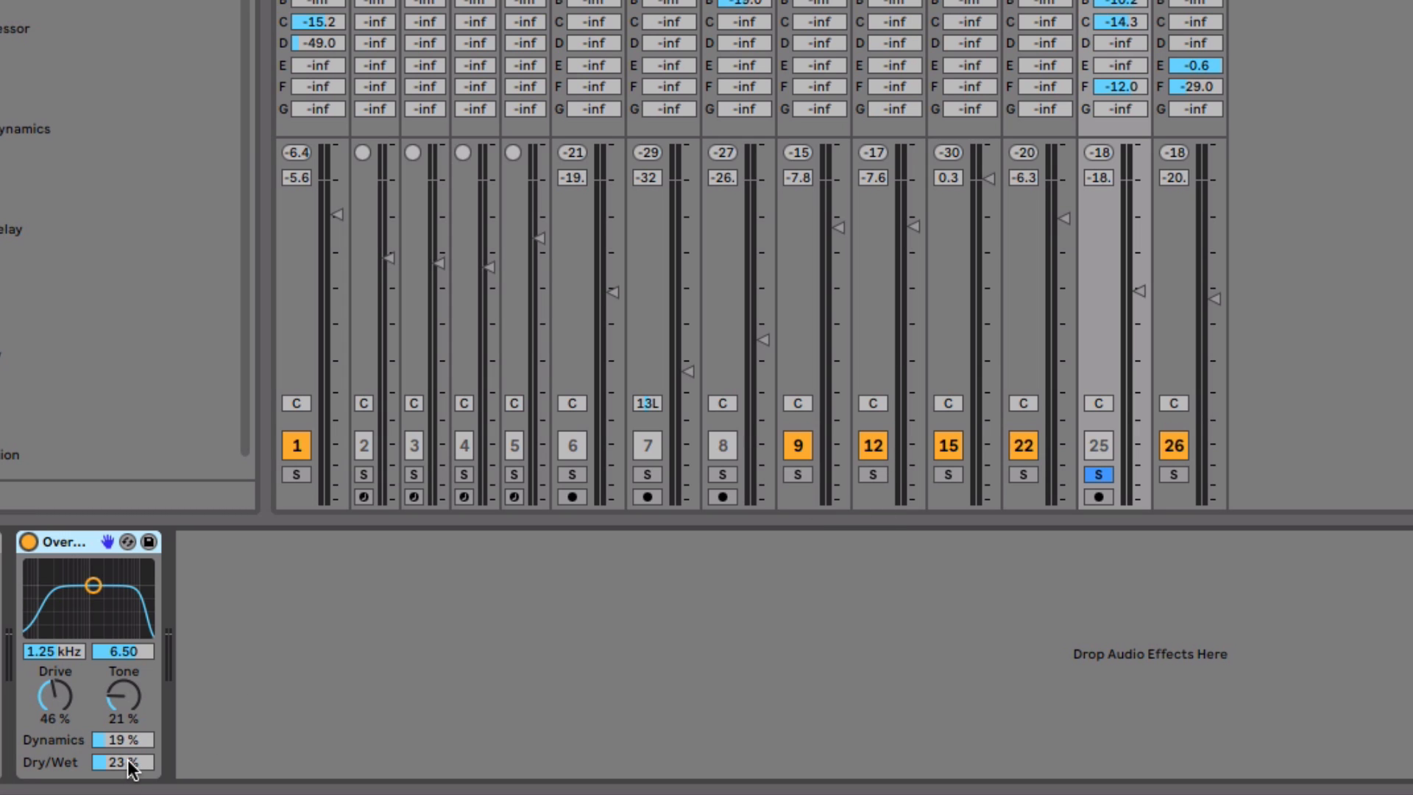
drag(125, 762, 125, 713)
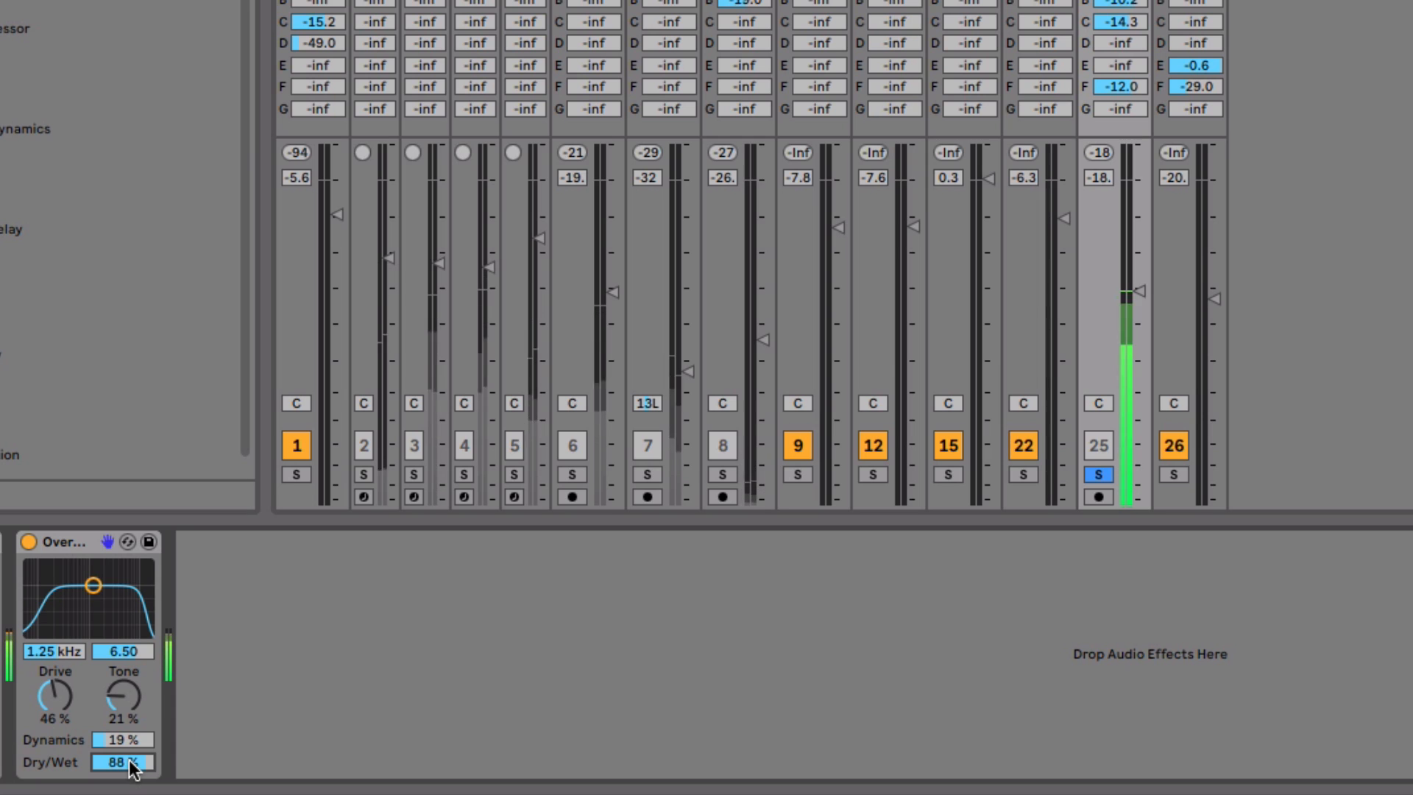
mouse_move(135, 774)
mouse_down()
mouse_move(134, 794)
mouse_move(123, 764)
mouse_up()
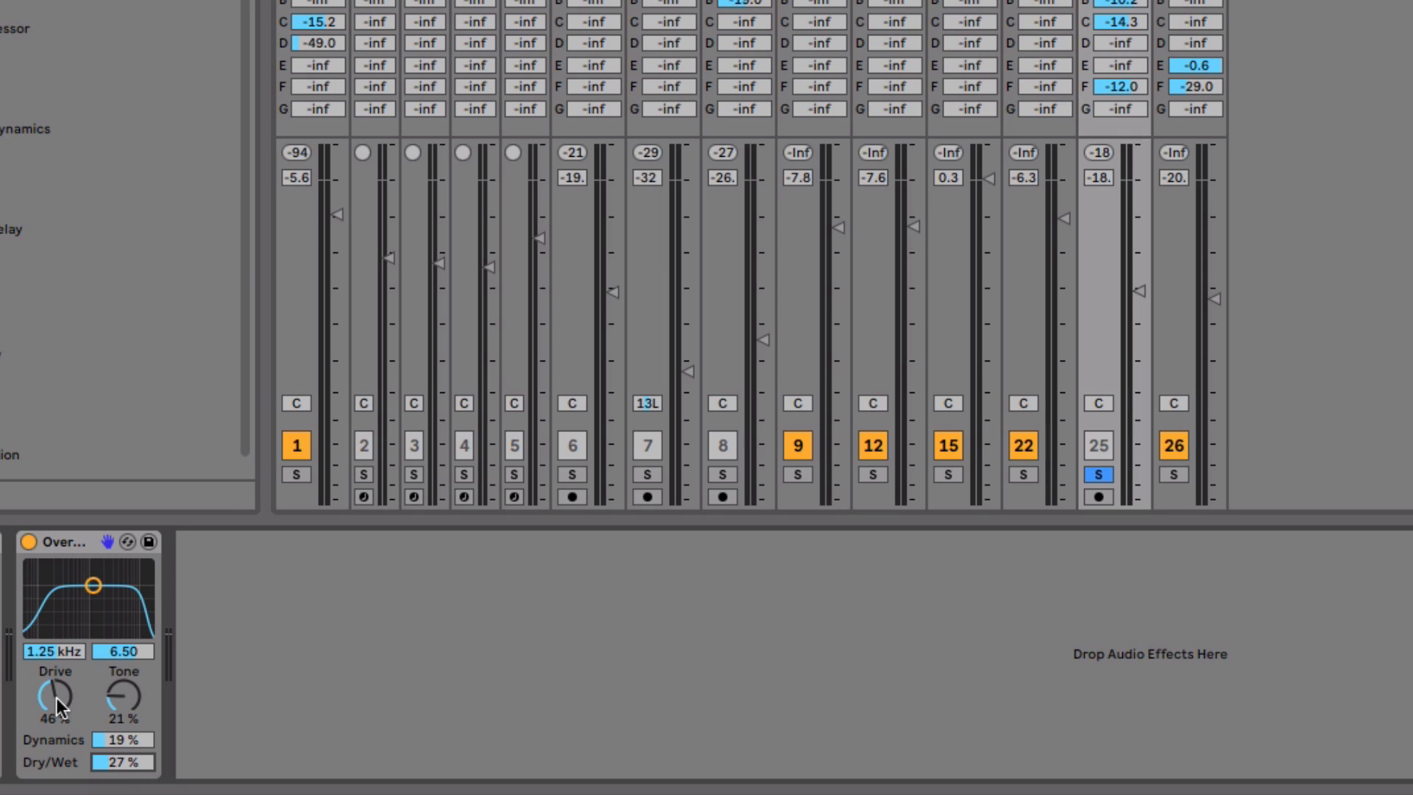
Audition the Overdrive with Drive and Tone at 100%, and back them down to 45% Drive and 40% Tone.
drag(55, 693, 55, 680)
drag(121, 689, 121, 633)
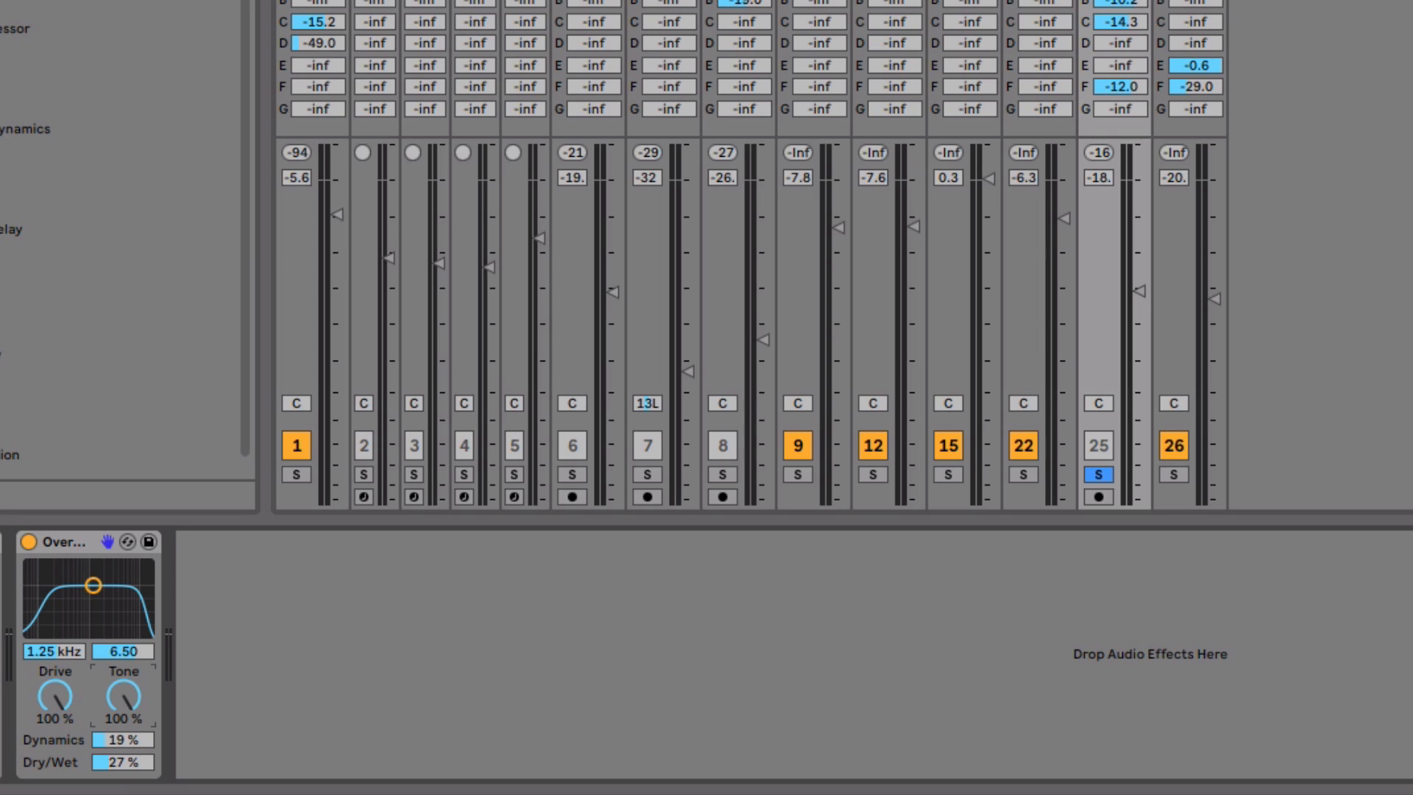
drag(125, 695, 125, 749)
drag(129, 696, 129, 640)
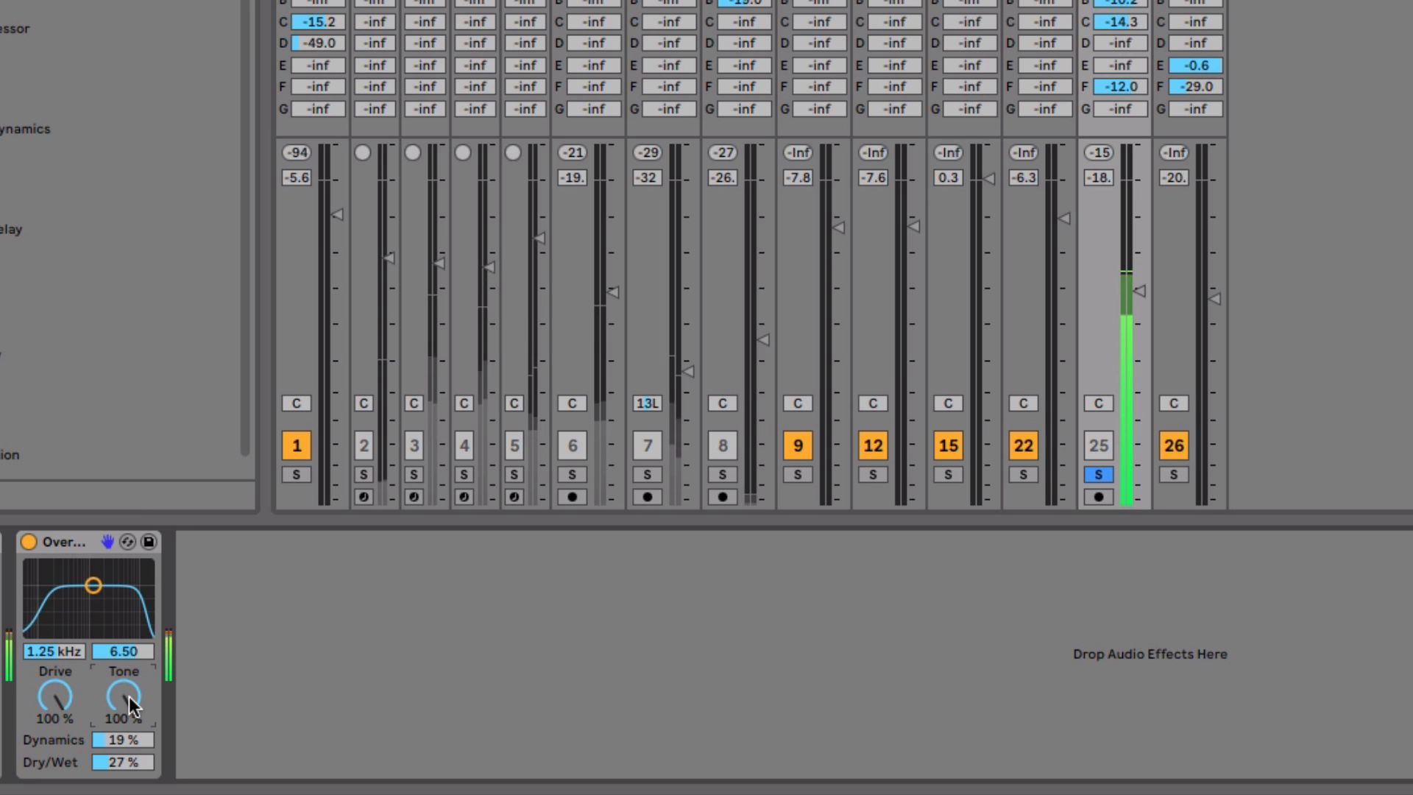
drag(126, 698, 127, 749)
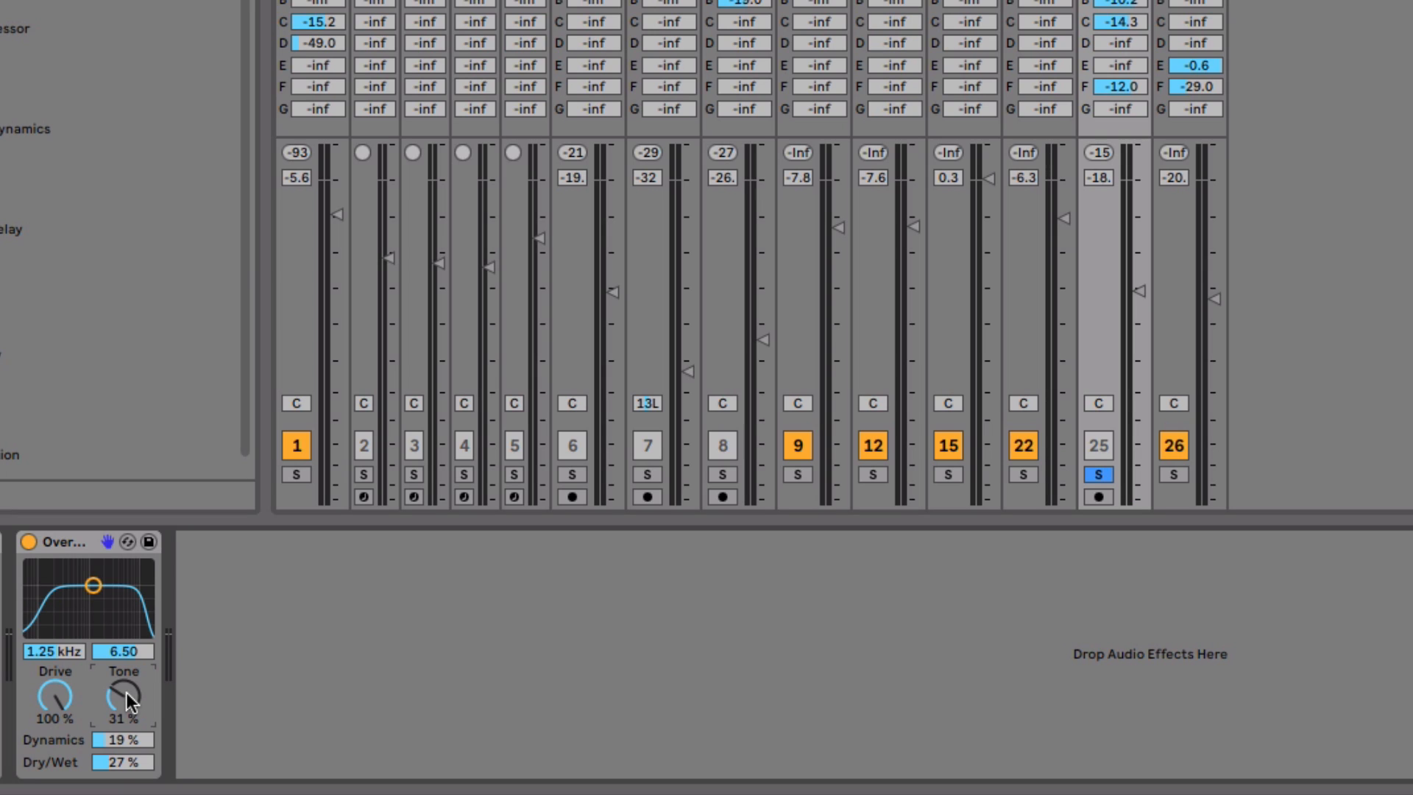
drag(127, 698, 56, 734)
Audition Overdrive's filter at 280 Hz and 300 Hz, raise Drive to 100%, and set the filter to 1.04 kHz with a 6.88 bandwidth.
drag(94, 588, 64, 620)
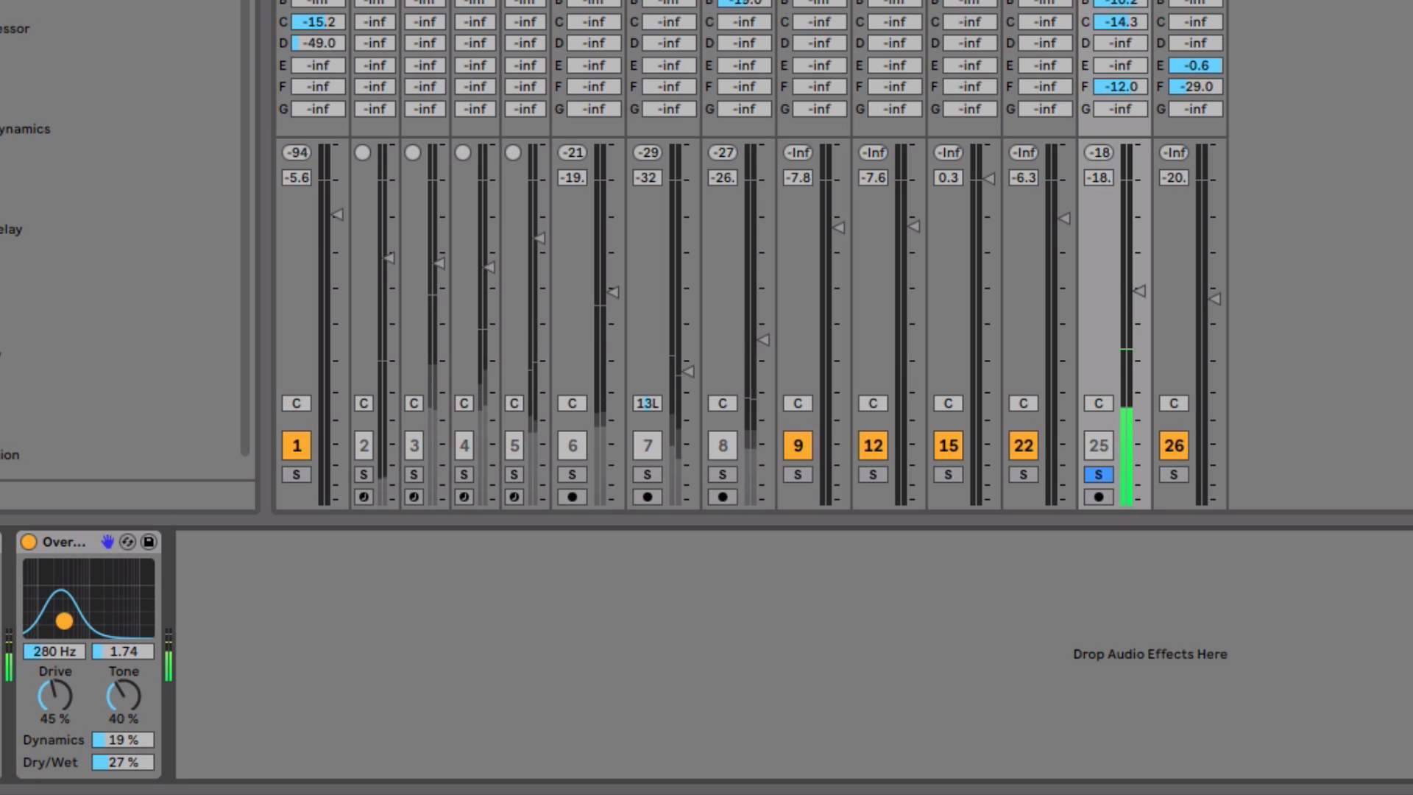
drag(62, 691, 65, 615)
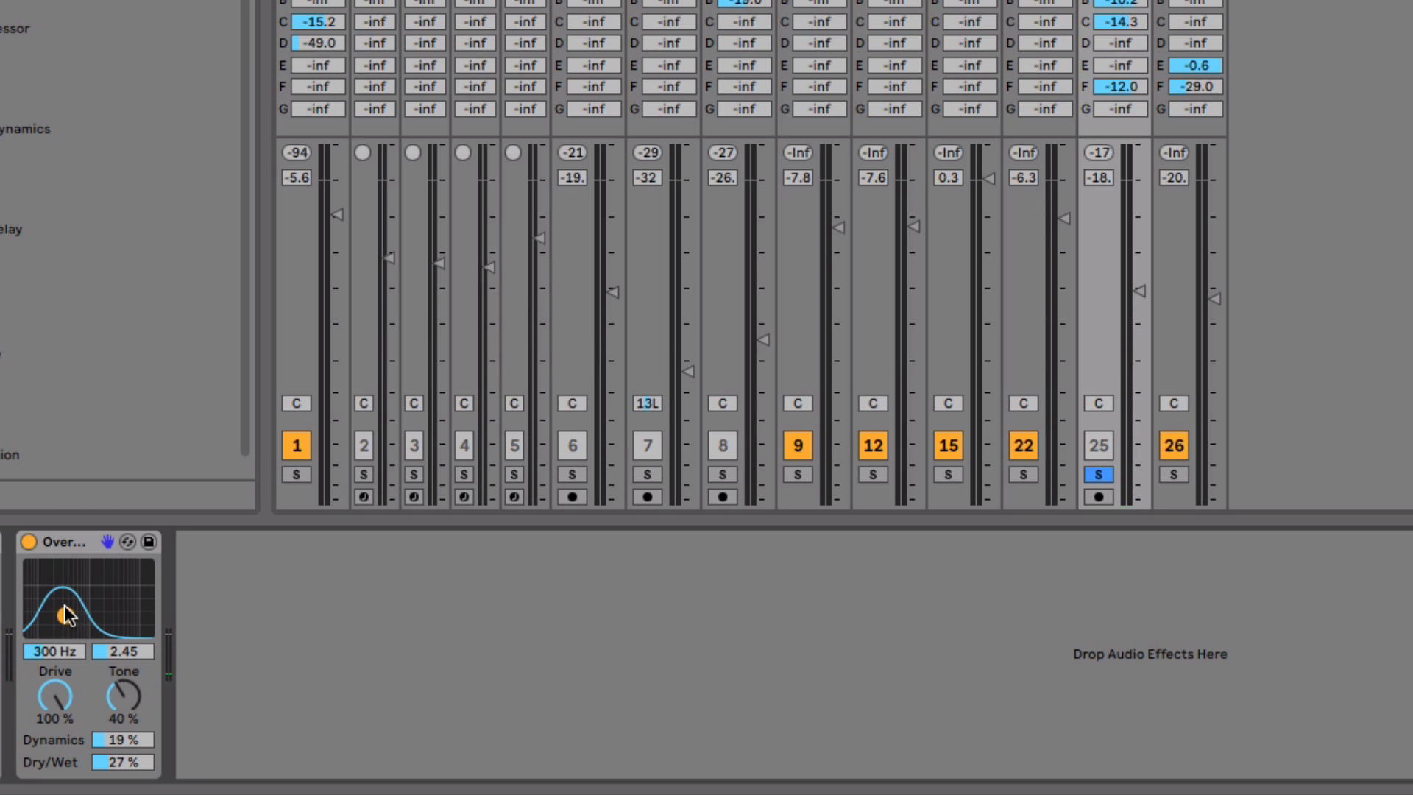
drag(64, 606, 89, 583)
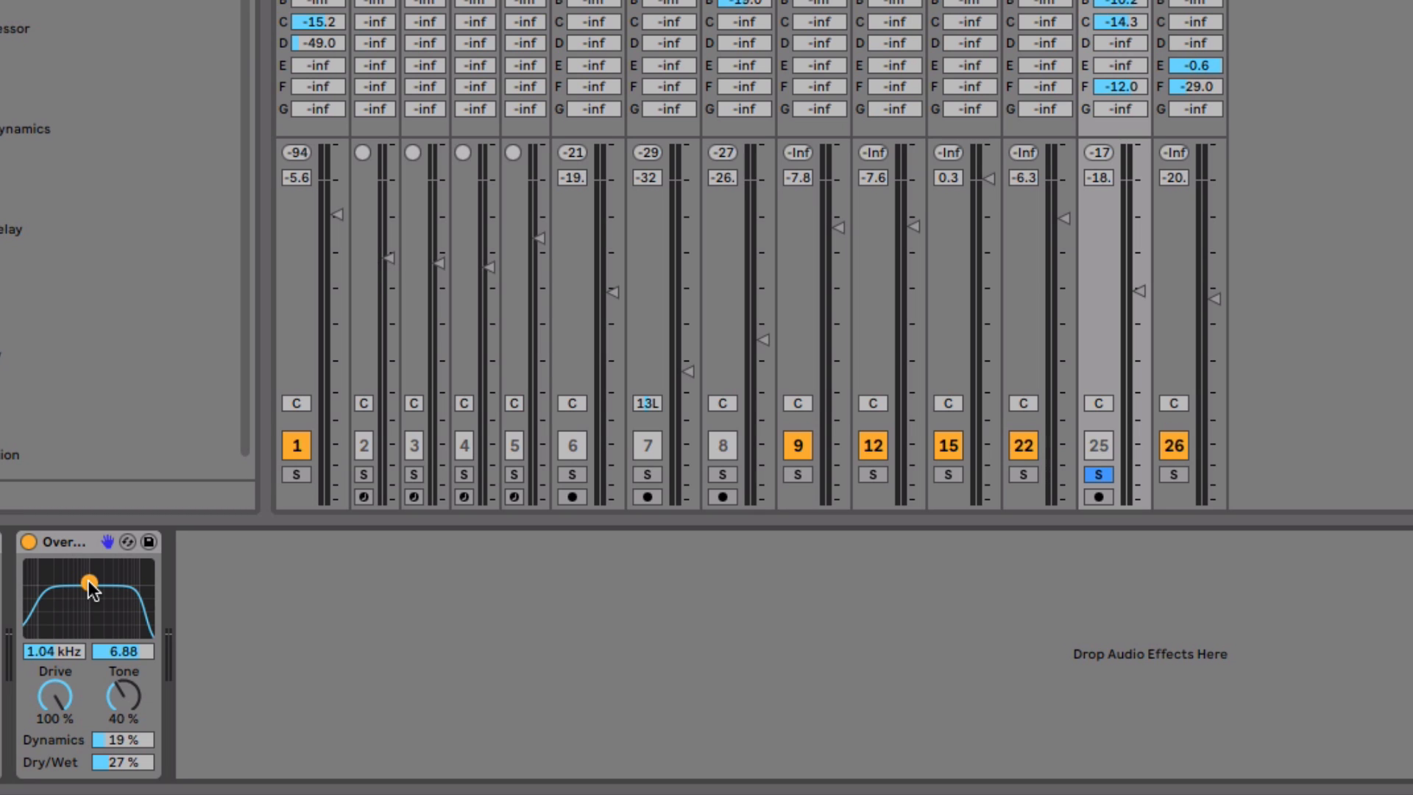
key(space)
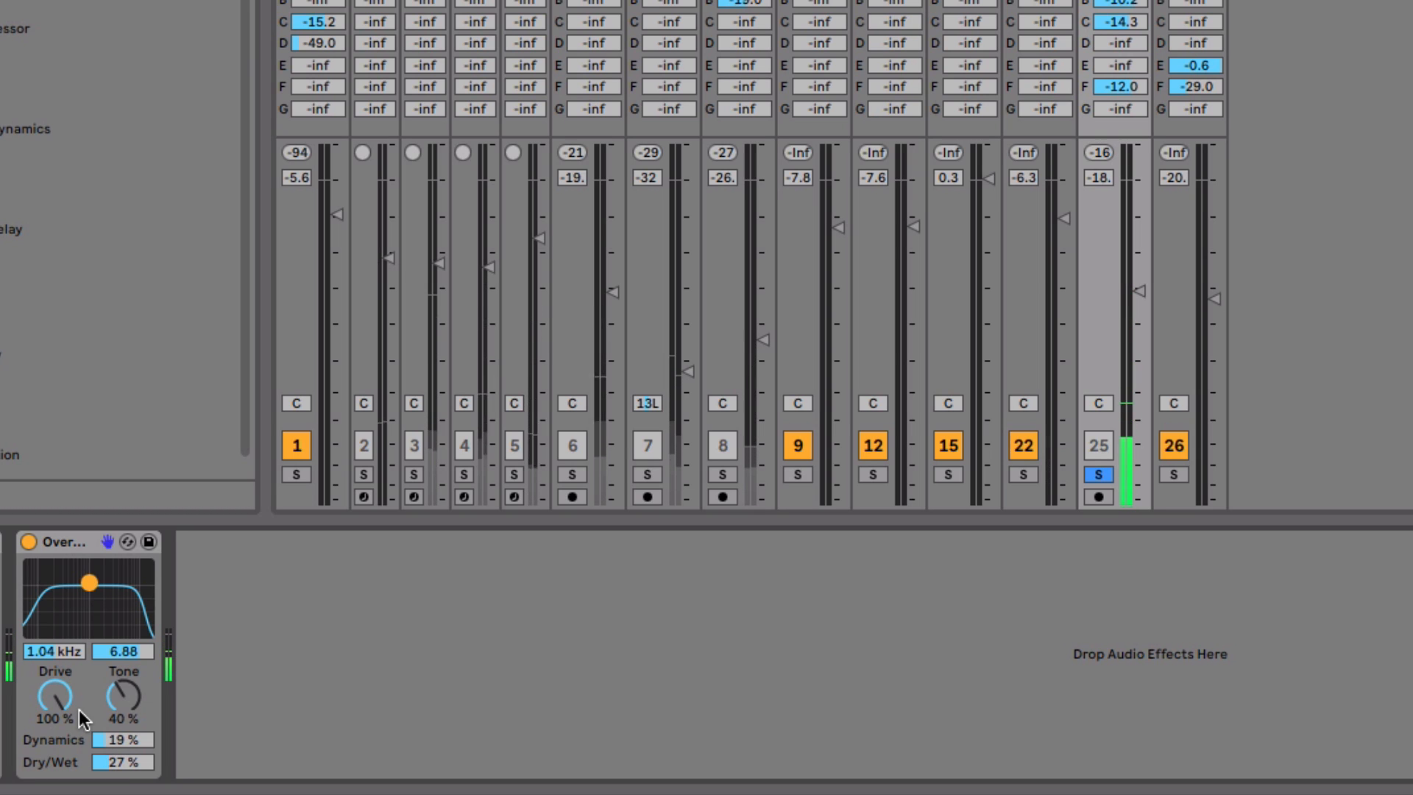
Lower the Overdrive's Drive to 91% and audition its Dynamics at 83% and down to 48%.
drag(62, 703, 109, 700)
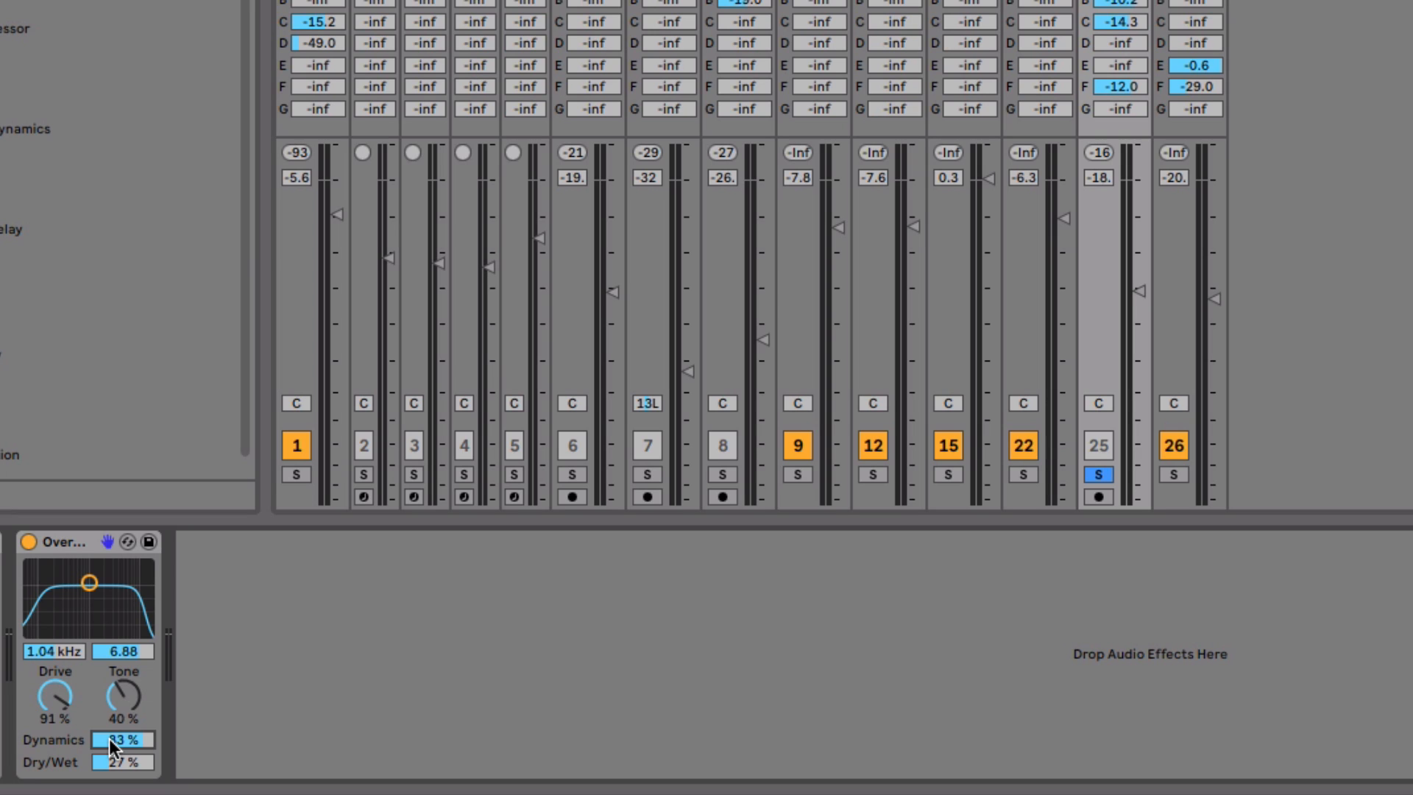
key(space)
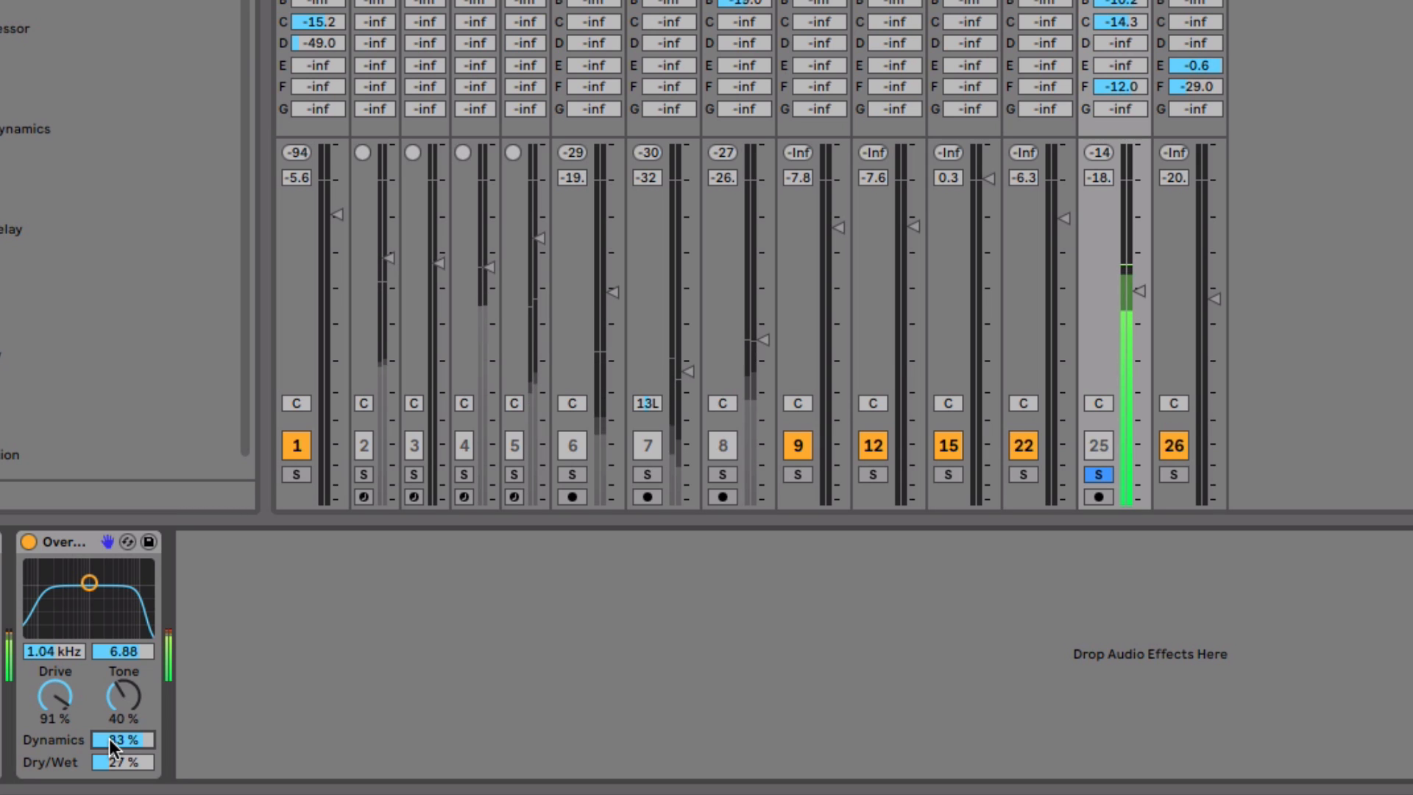
drag(109, 738, 109, 793)
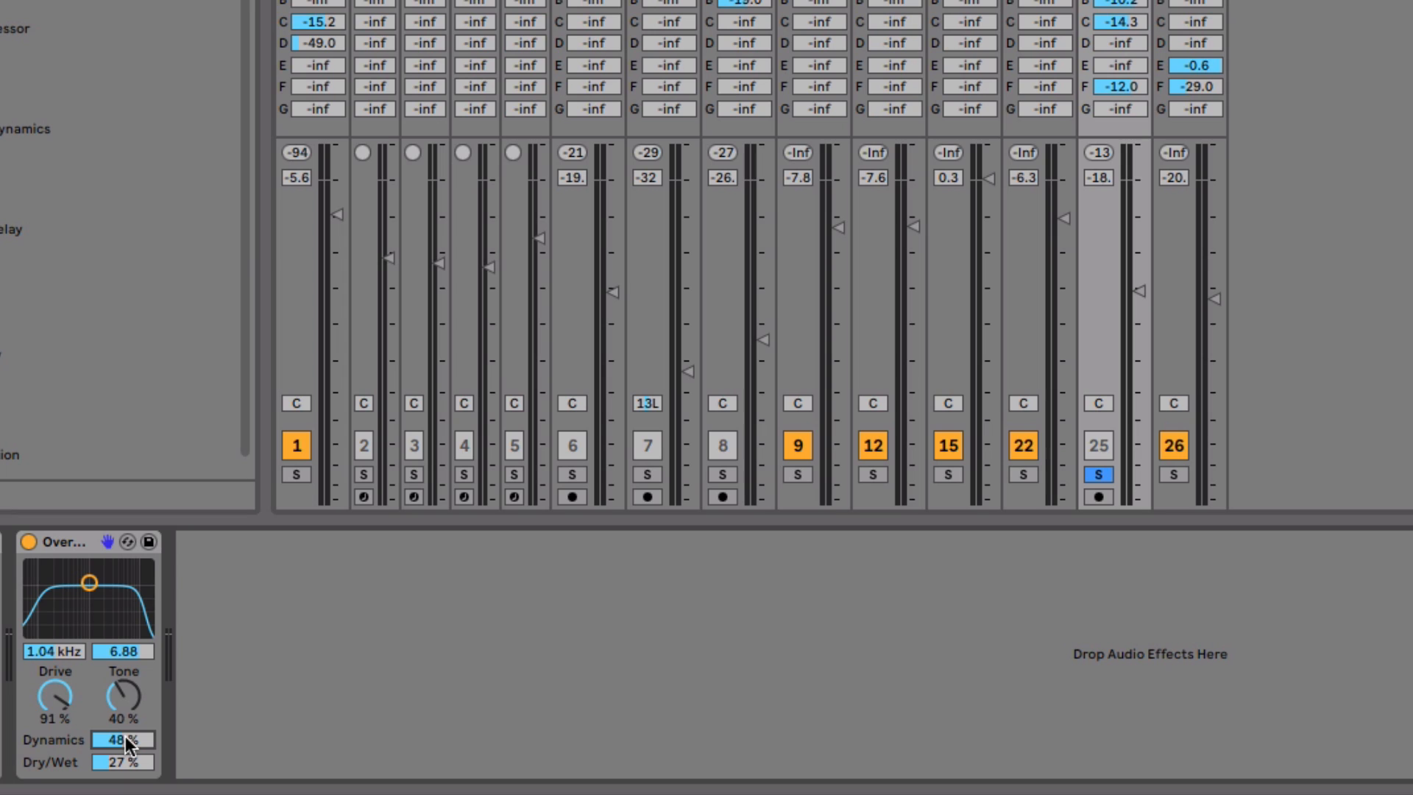
Set Overdrive's Dynamics to 17%, Dry/Wet to 21% and Drive to 48%, and compare the vocal with the device bypassed.
drag(129, 743, 134, 774)
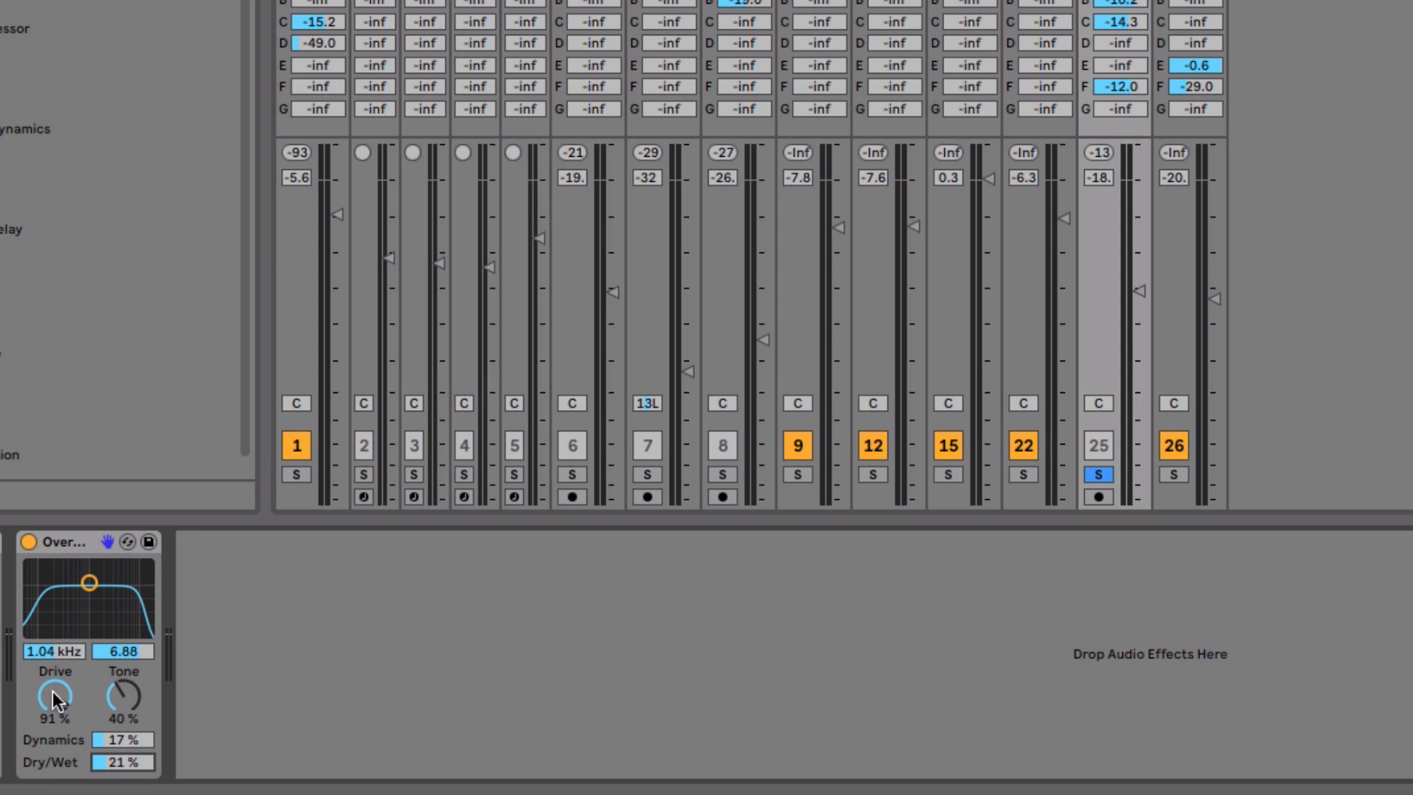
drag(58, 697, 58, 734)
click(28, 541)
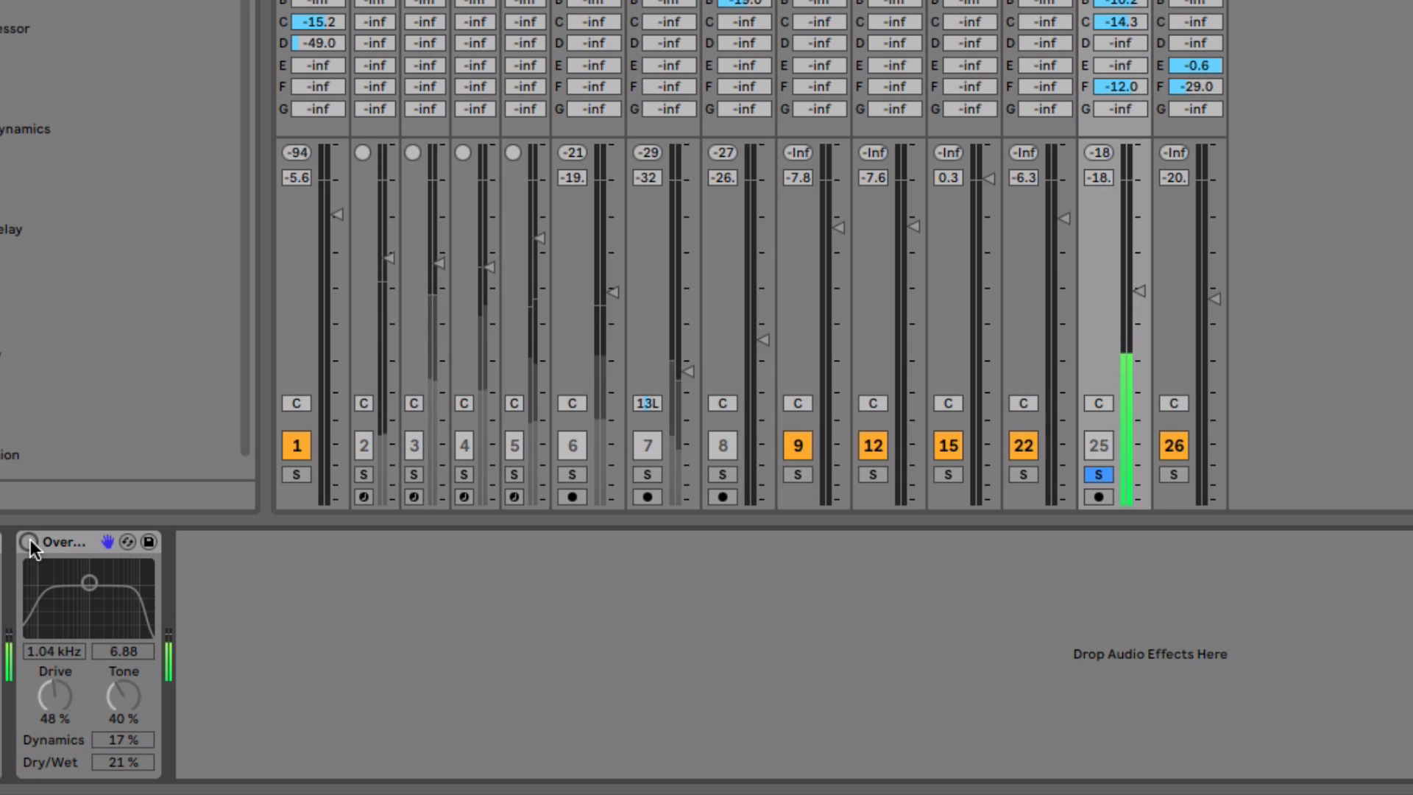
click(28, 541)
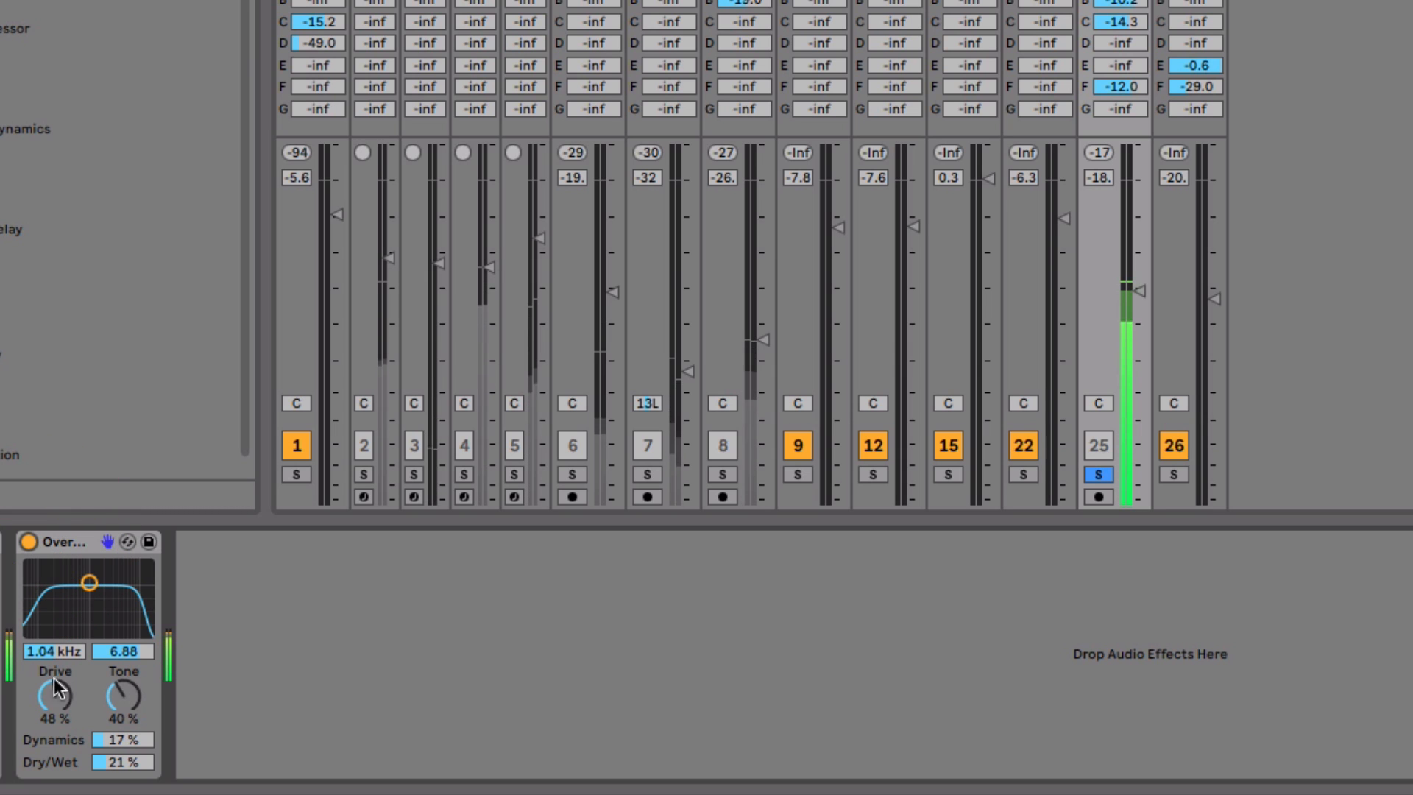
Set the Overdrive's Drive to 53%, unsolo the Lead Vox, and raise the Tone to 62% while the full mix plays.
drag(59, 700, 59, 696)
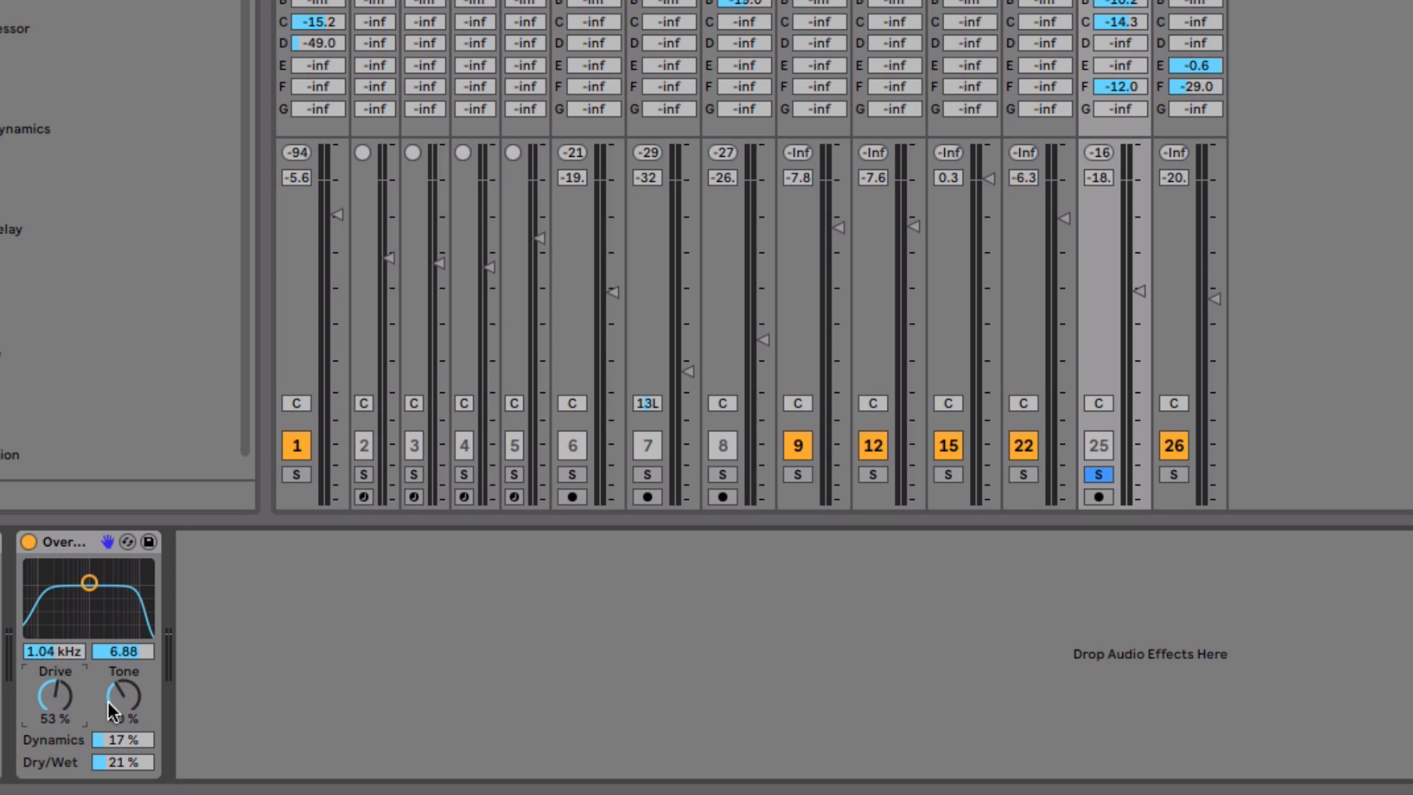
drag(122, 705, 121, 699)
click(1098, 474)
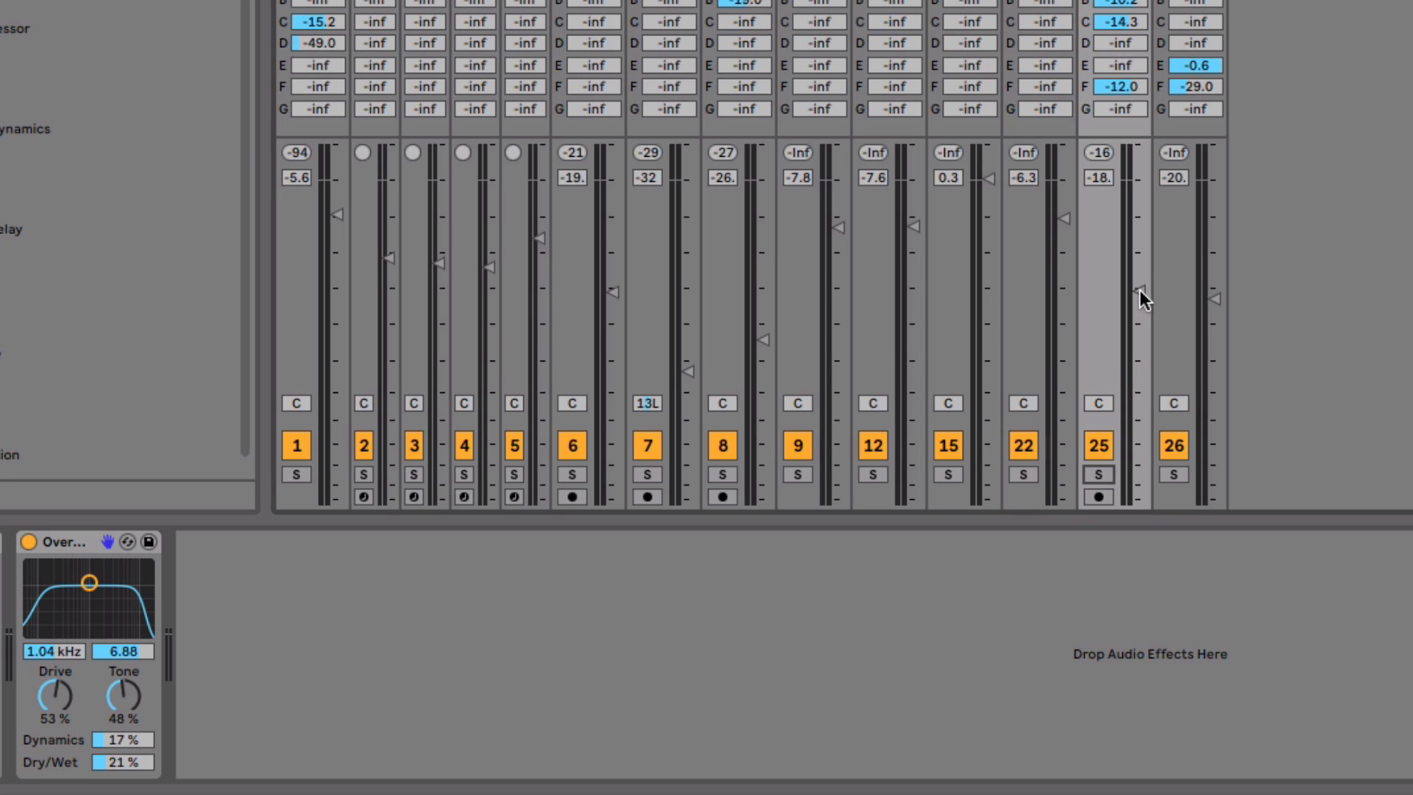
key(space)
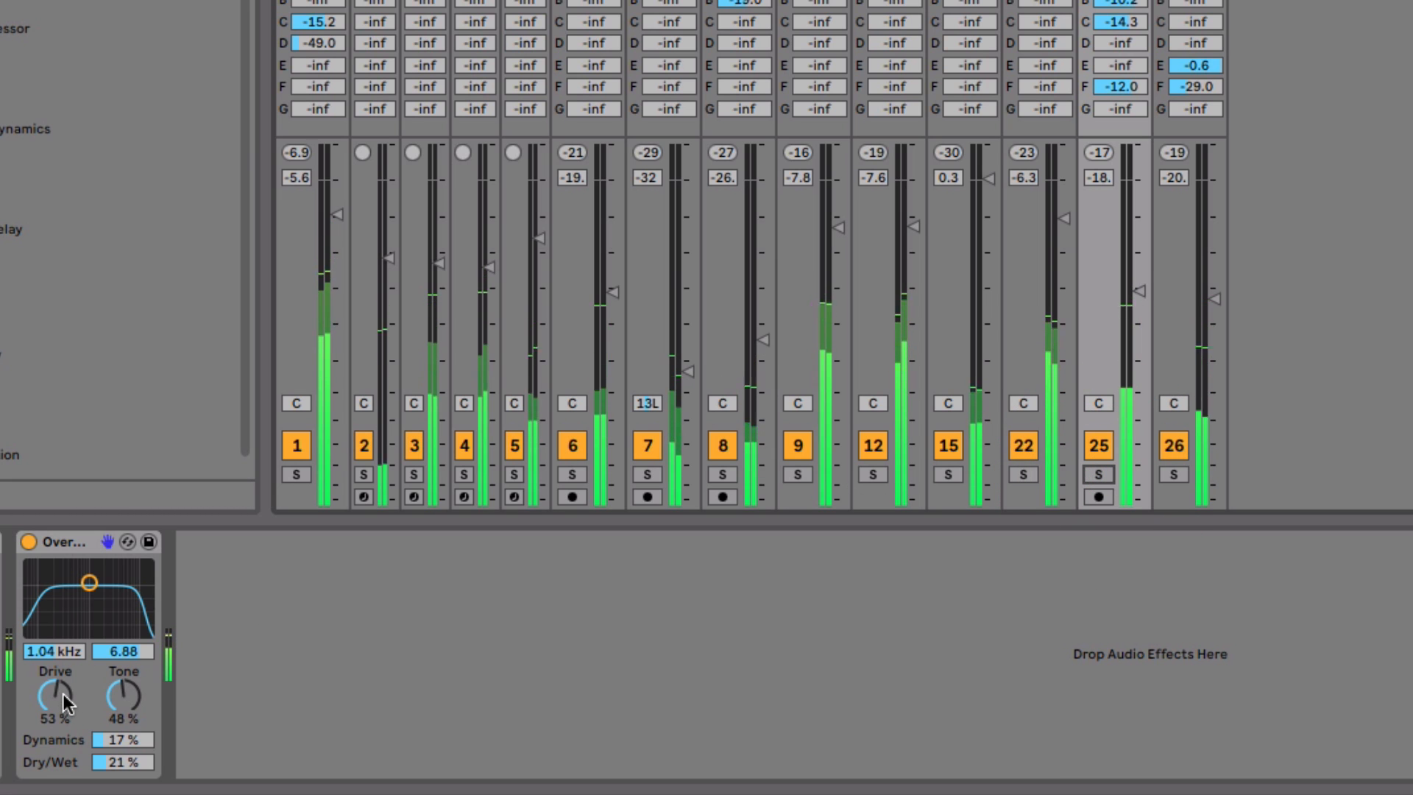
mouse_move(133, 695)
mouse_down()
mouse_move(133, 680)
mouse_move(130, 696)
mouse_up()
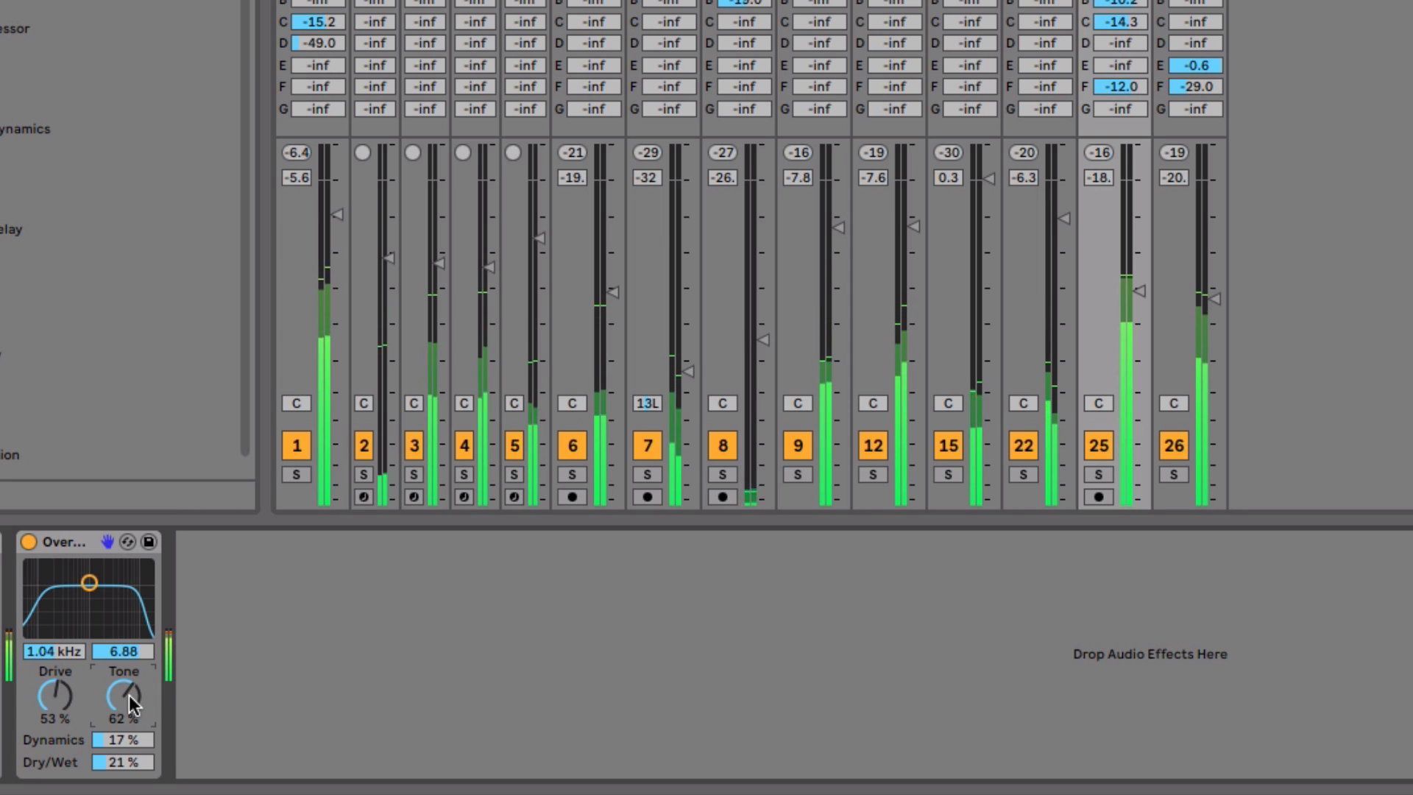
Raise the BG Vox track volume to about -18 dB to balance it with the Lead Vox.
click(1138, 291)
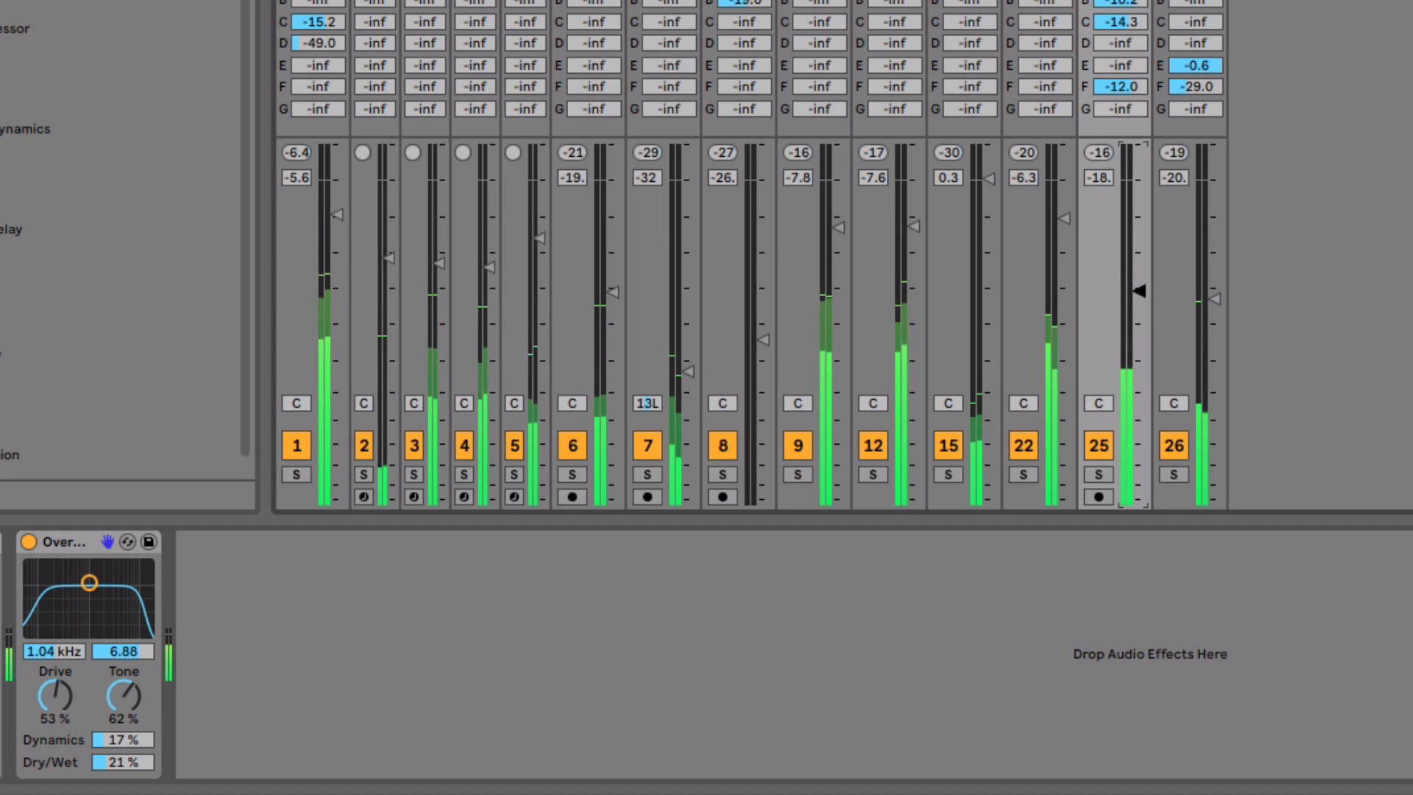
mouse_move(1213, 300)
mouse_down()
mouse_move(1213, 271)
mouse_move(1214, 288)
mouse_up()
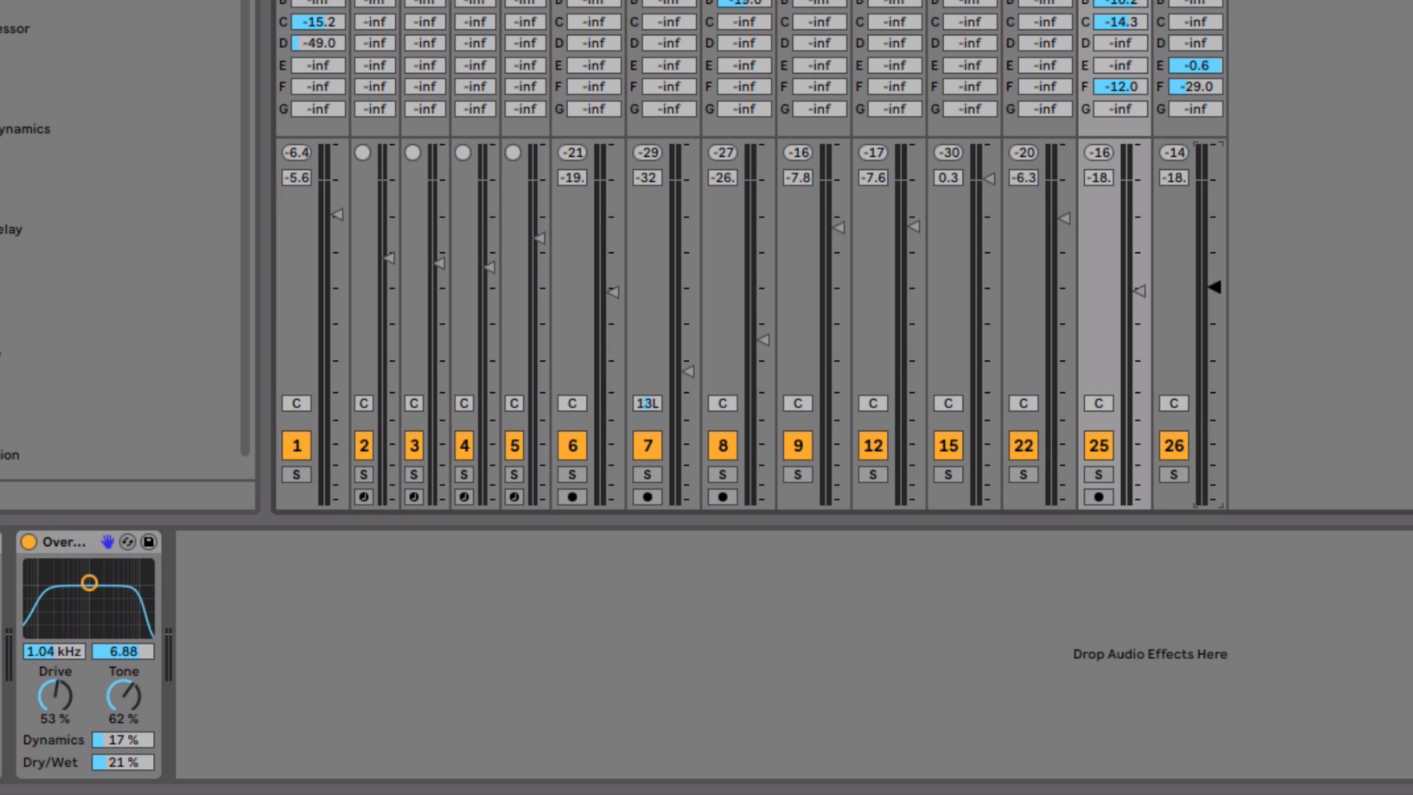
Add a Saturator after the Overdrive on the Lead Vox track.
drag(117, 330, 236, 571)
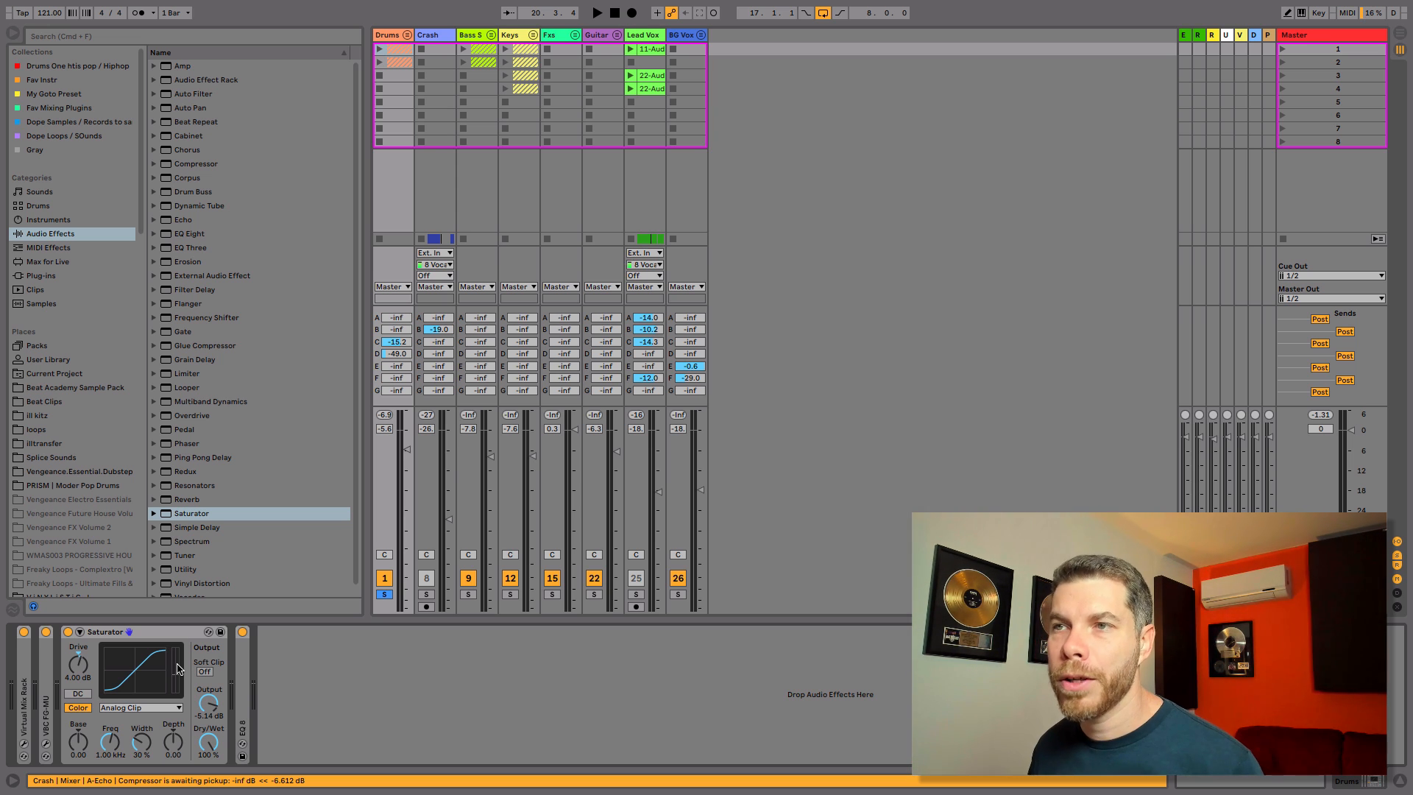
Add a Dynamic Tube and a Redux after the Saturator on the Drums track and turn both new devices off.
click(169, 632)
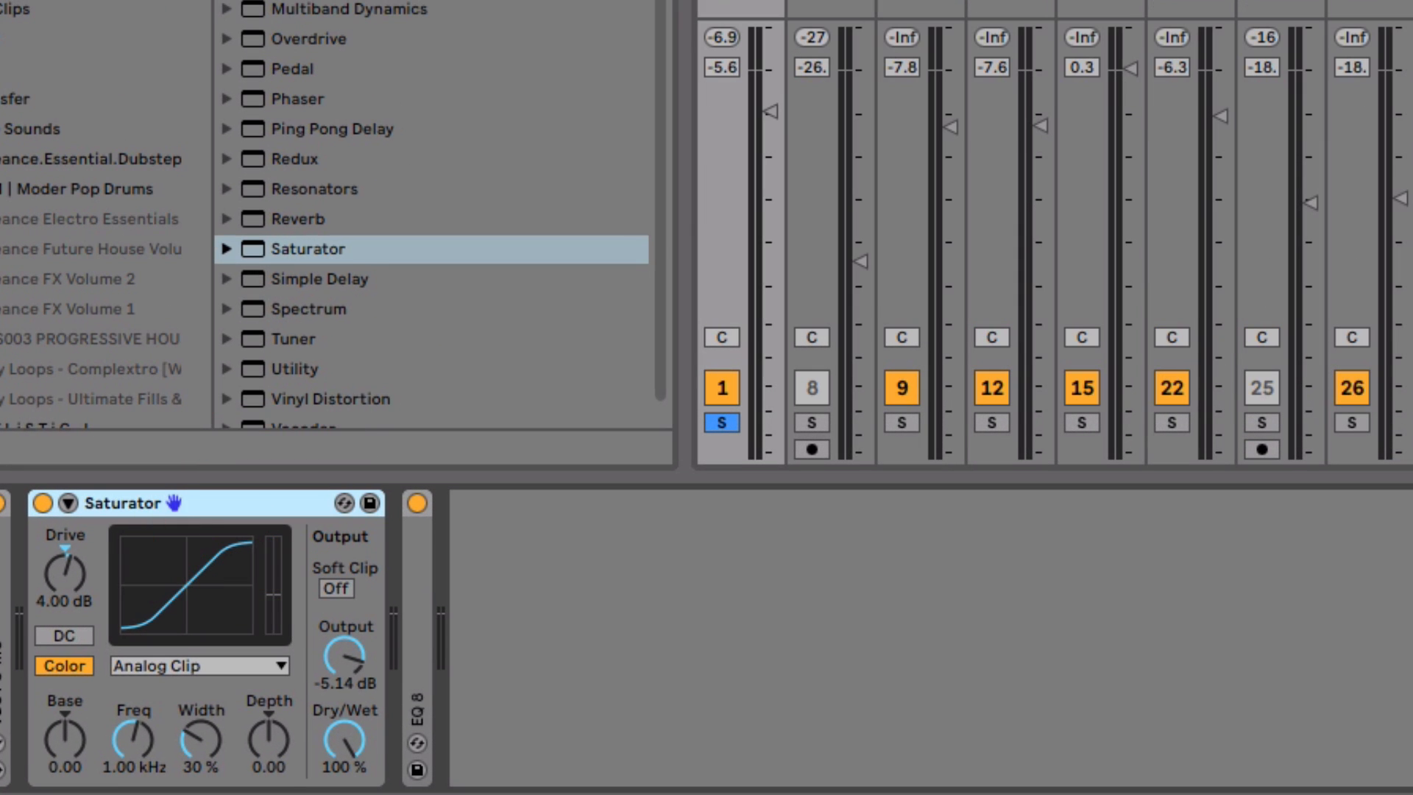
drag(353, 7, 389, 507)
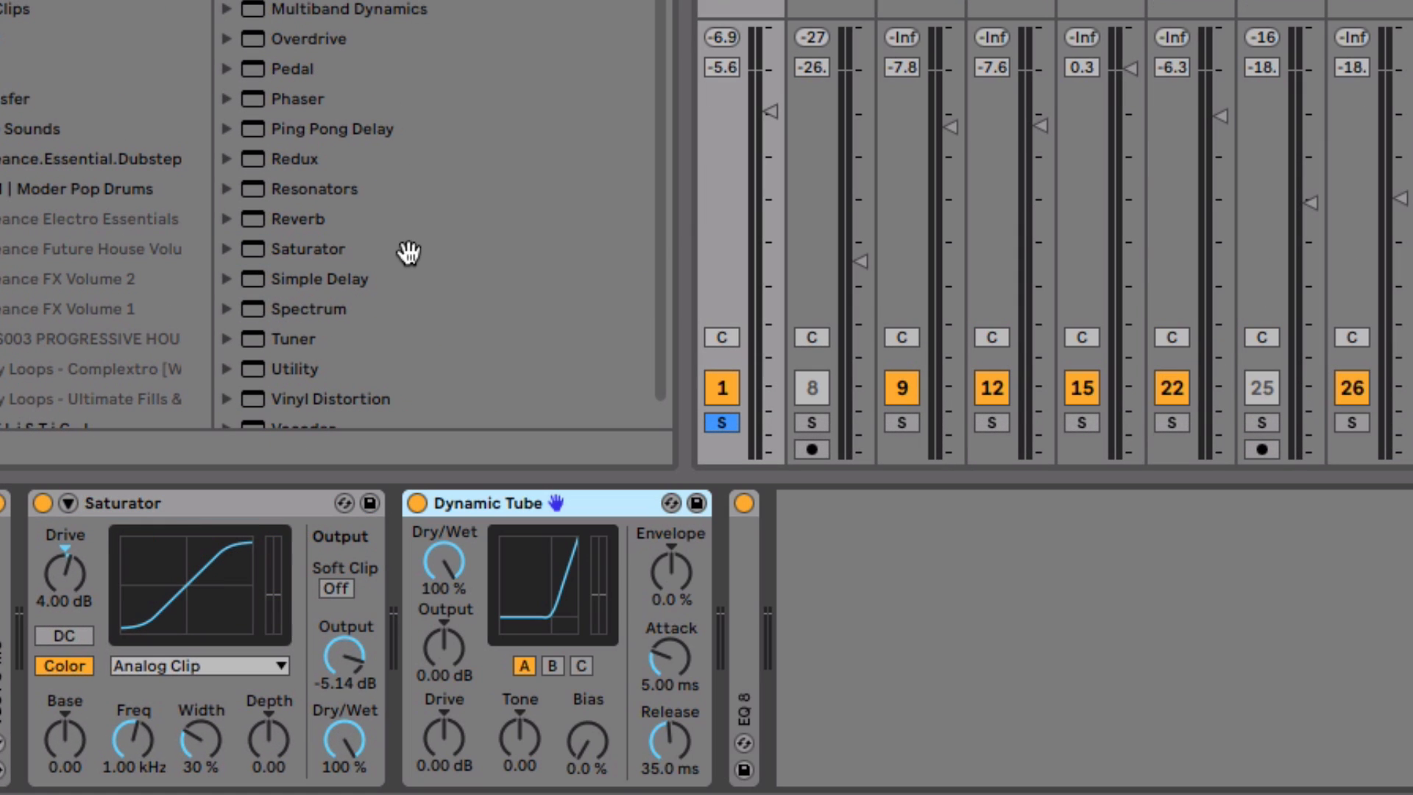
drag(309, 158, 732, 620)
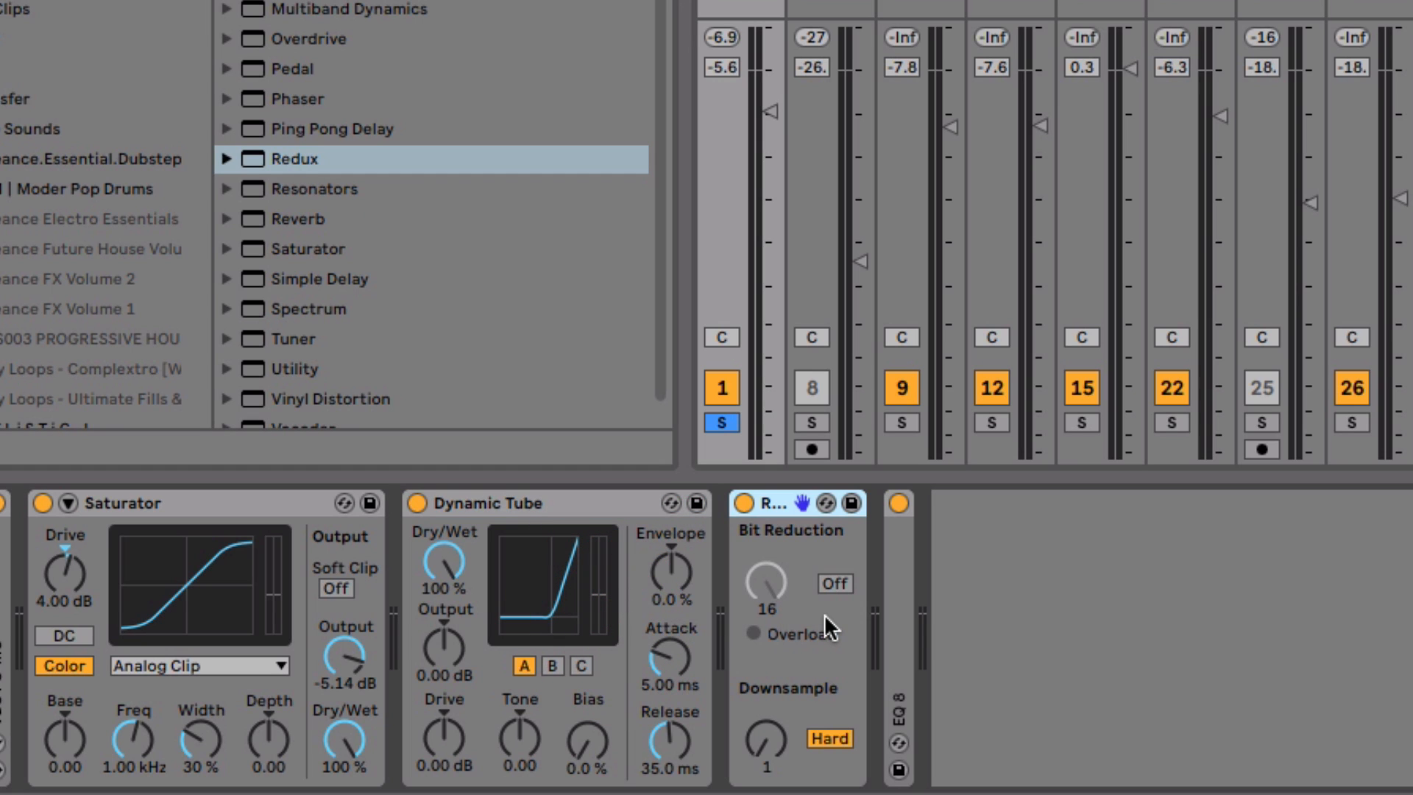
click(744, 504)
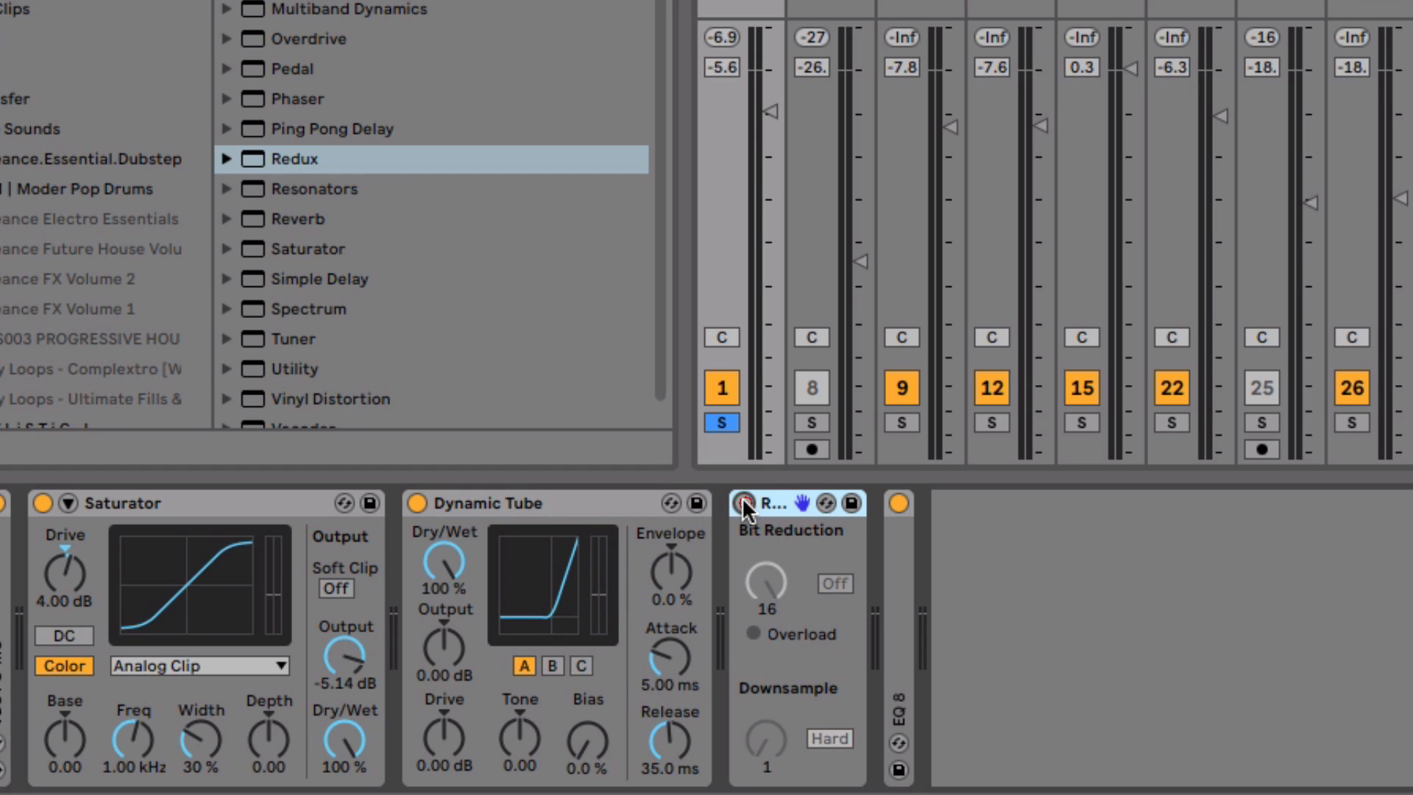
click(417, 503)
Set the Saturator's Drive to 5.14 dB and Output to -4.57 dB, and compare the playing drums with the device bypassed.
click(205, 506)
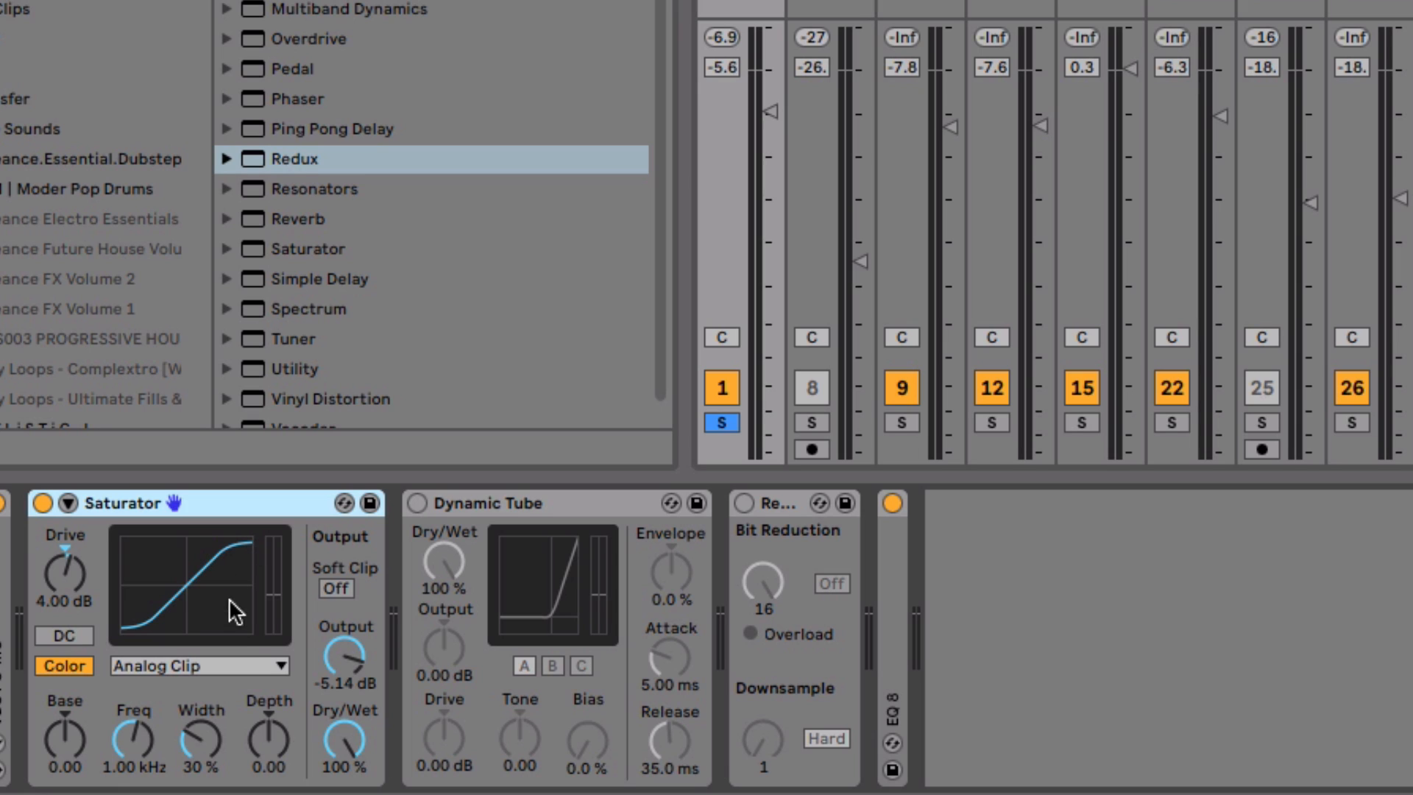
click(224, 663)
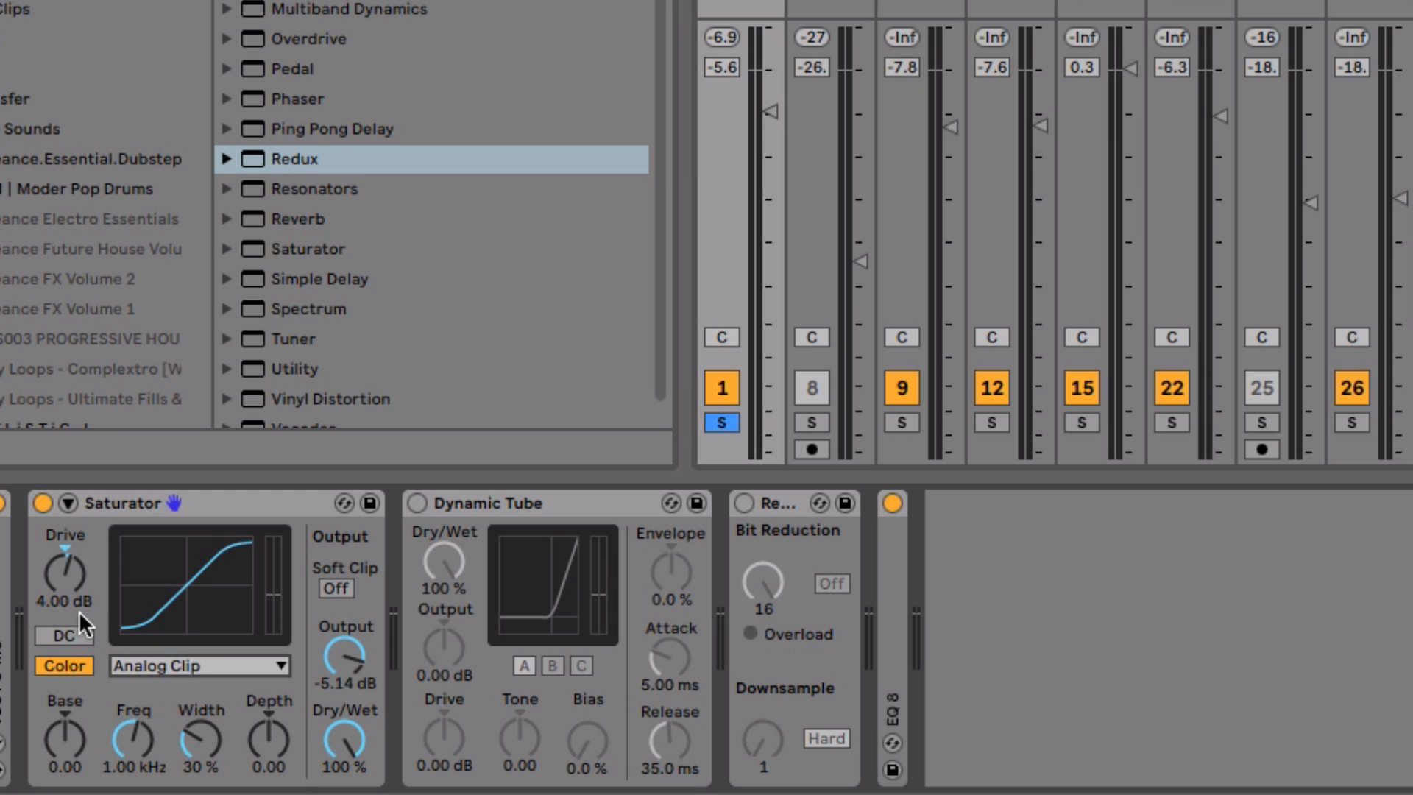
drag(66, 574, 66, 548)
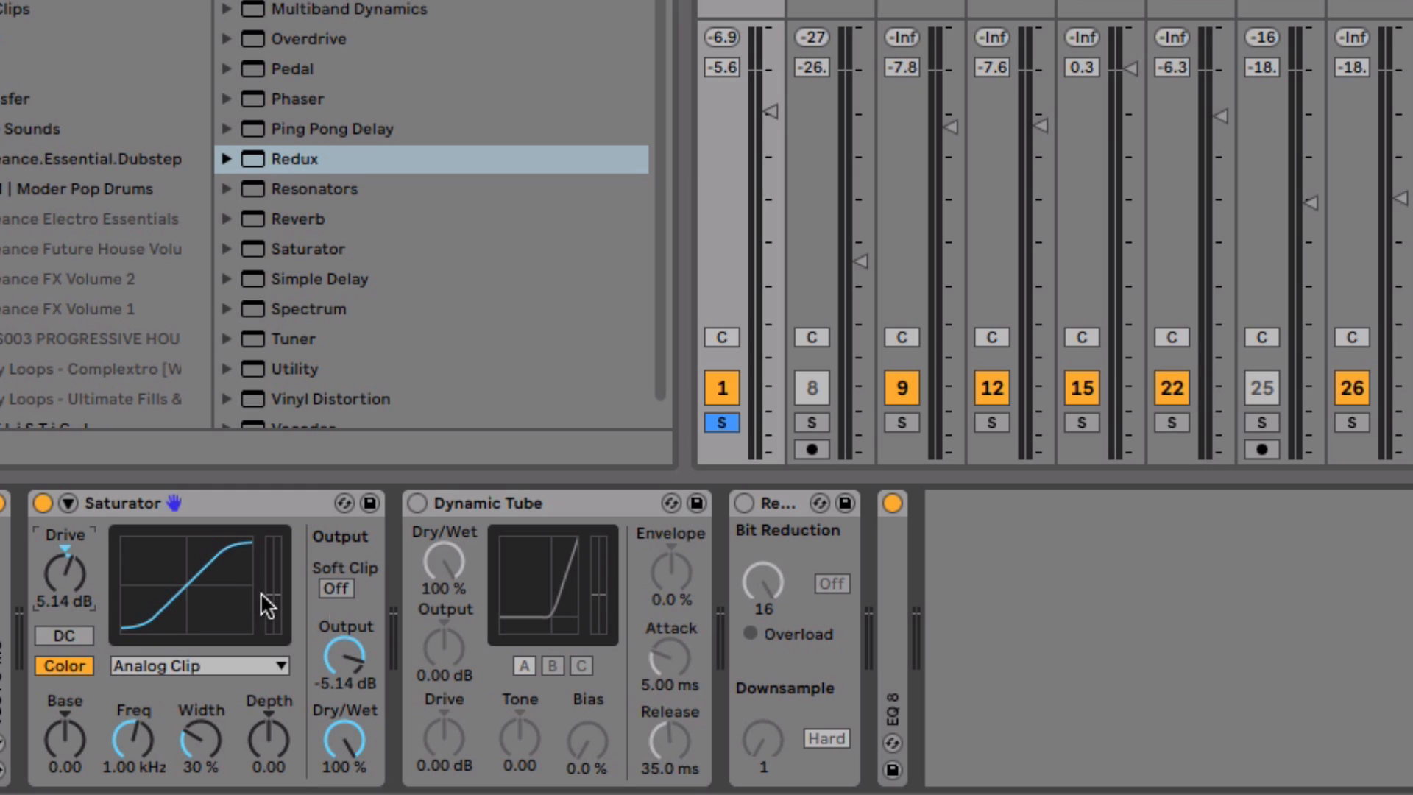
click(353, 655)
drag(353, 655, 353, 650)
key(space)
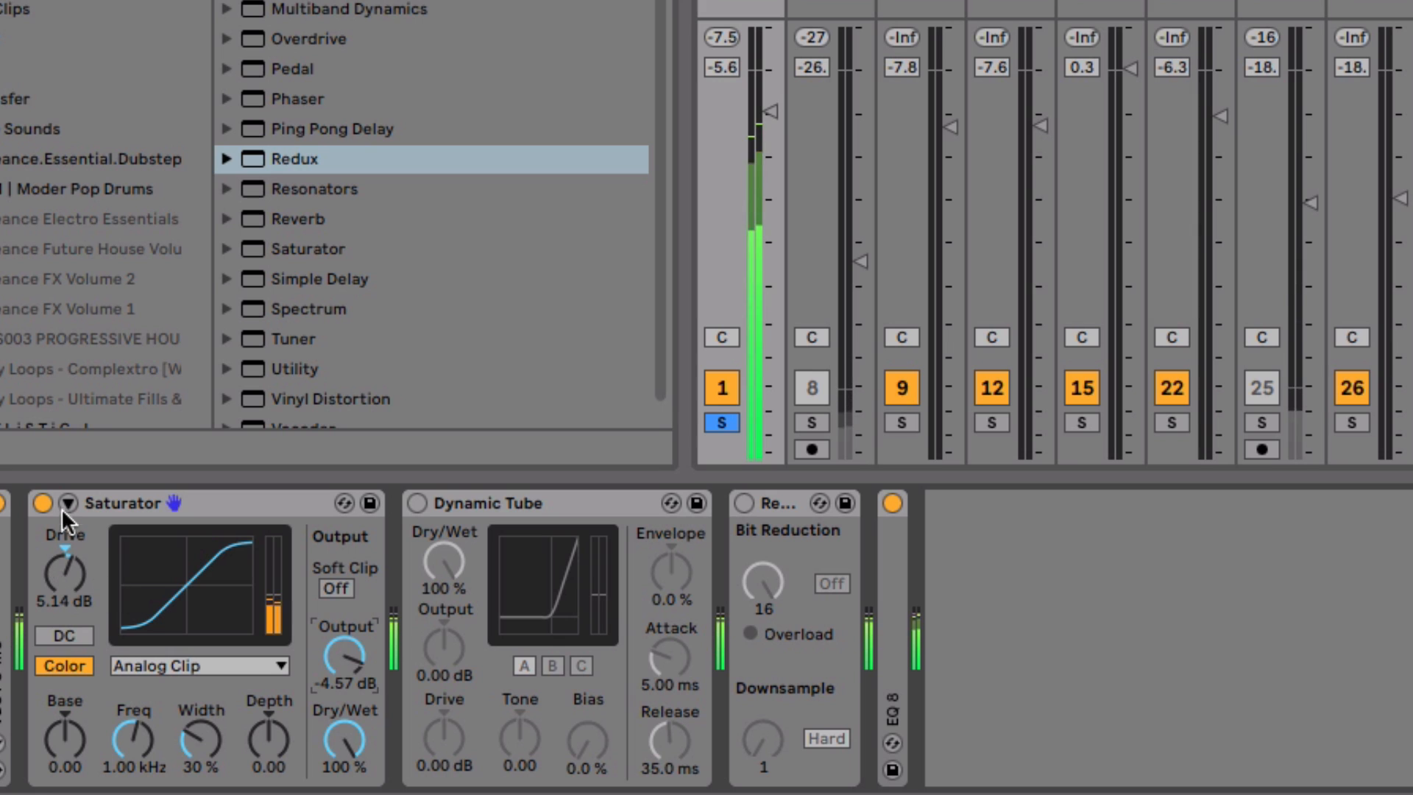
click(40, 503)
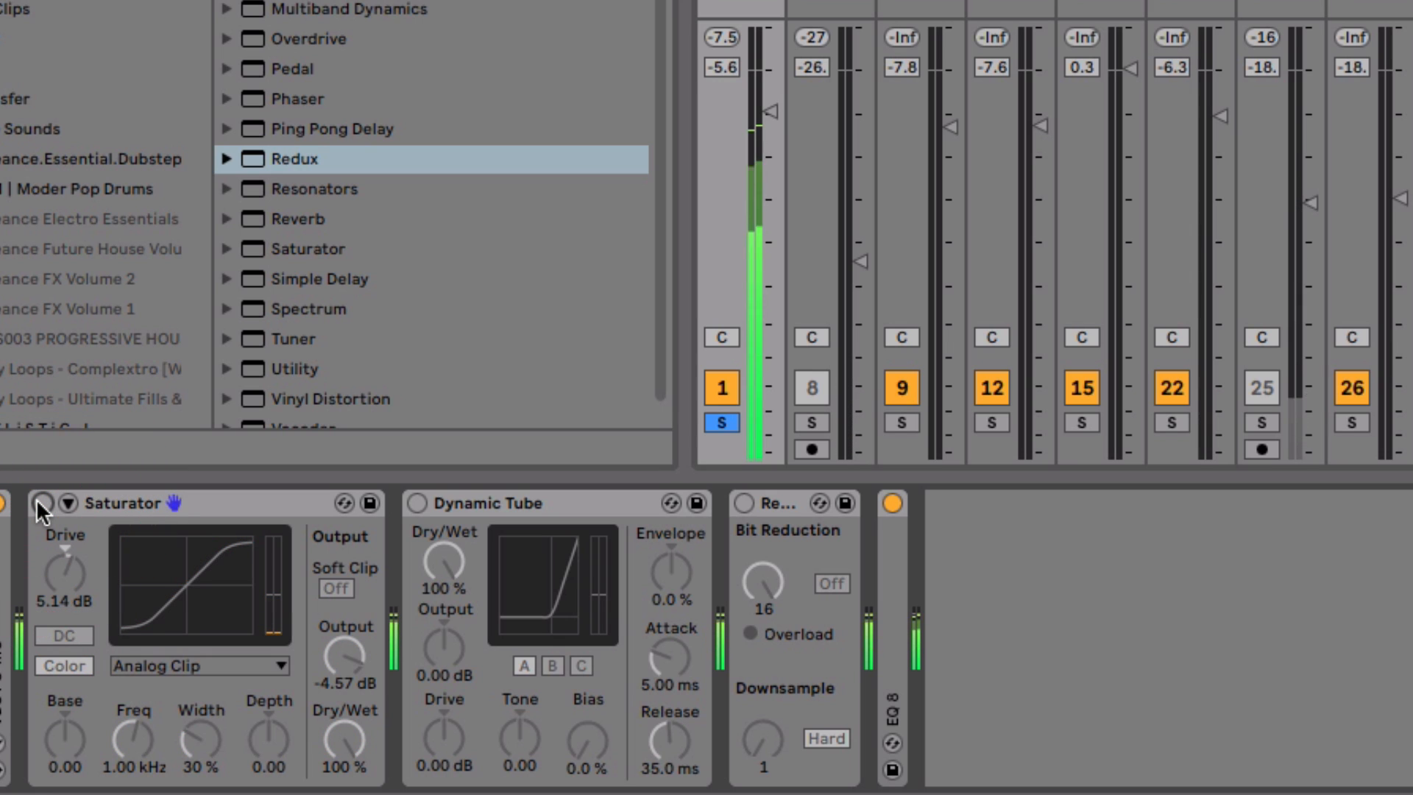
click(40, 503)
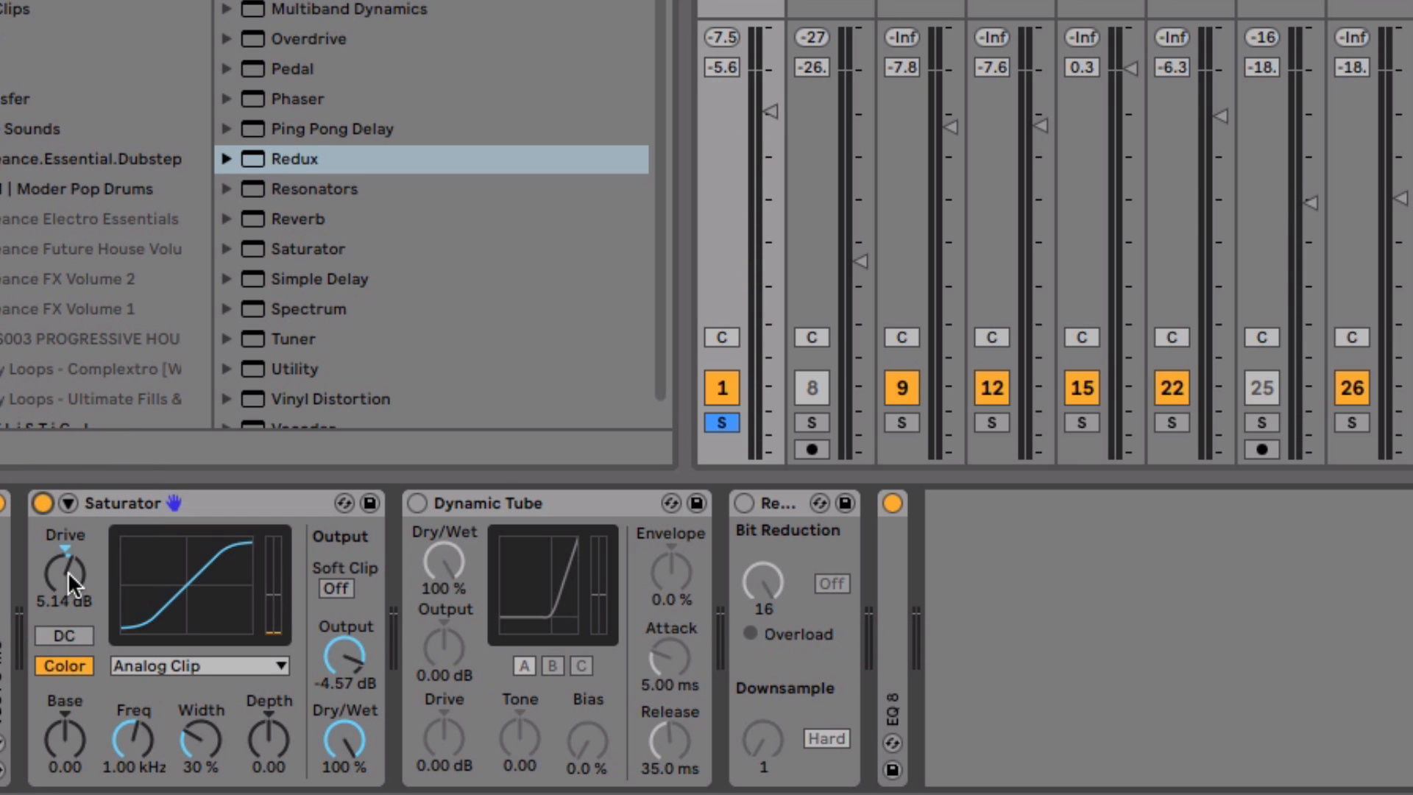
Raise the Saturator's Drive to 13.1 dB and lower its Output to -5.43 dB.
drag(68, 570, 68, 543)
drag(71, 571, 71, 545)
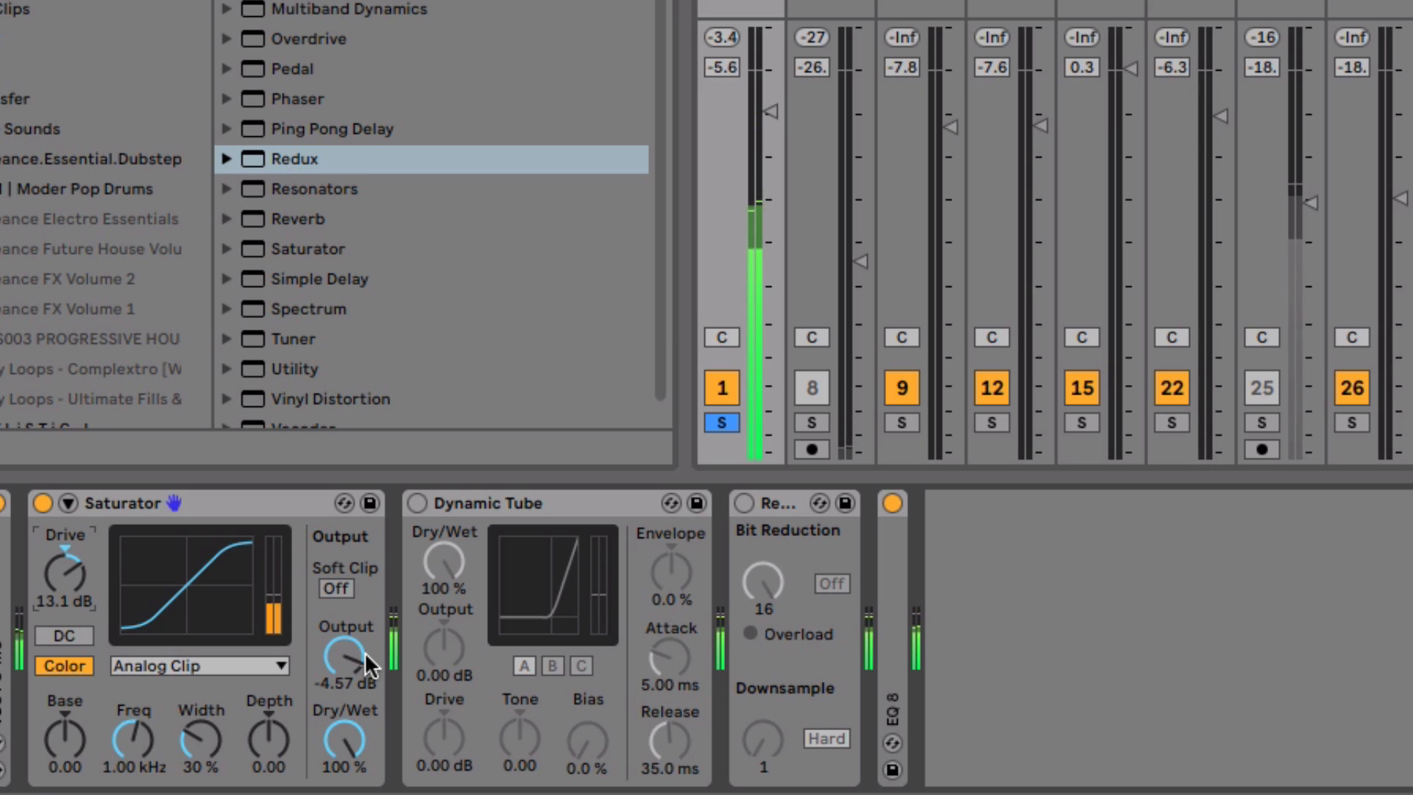
drag(365, 664, 355, 671)
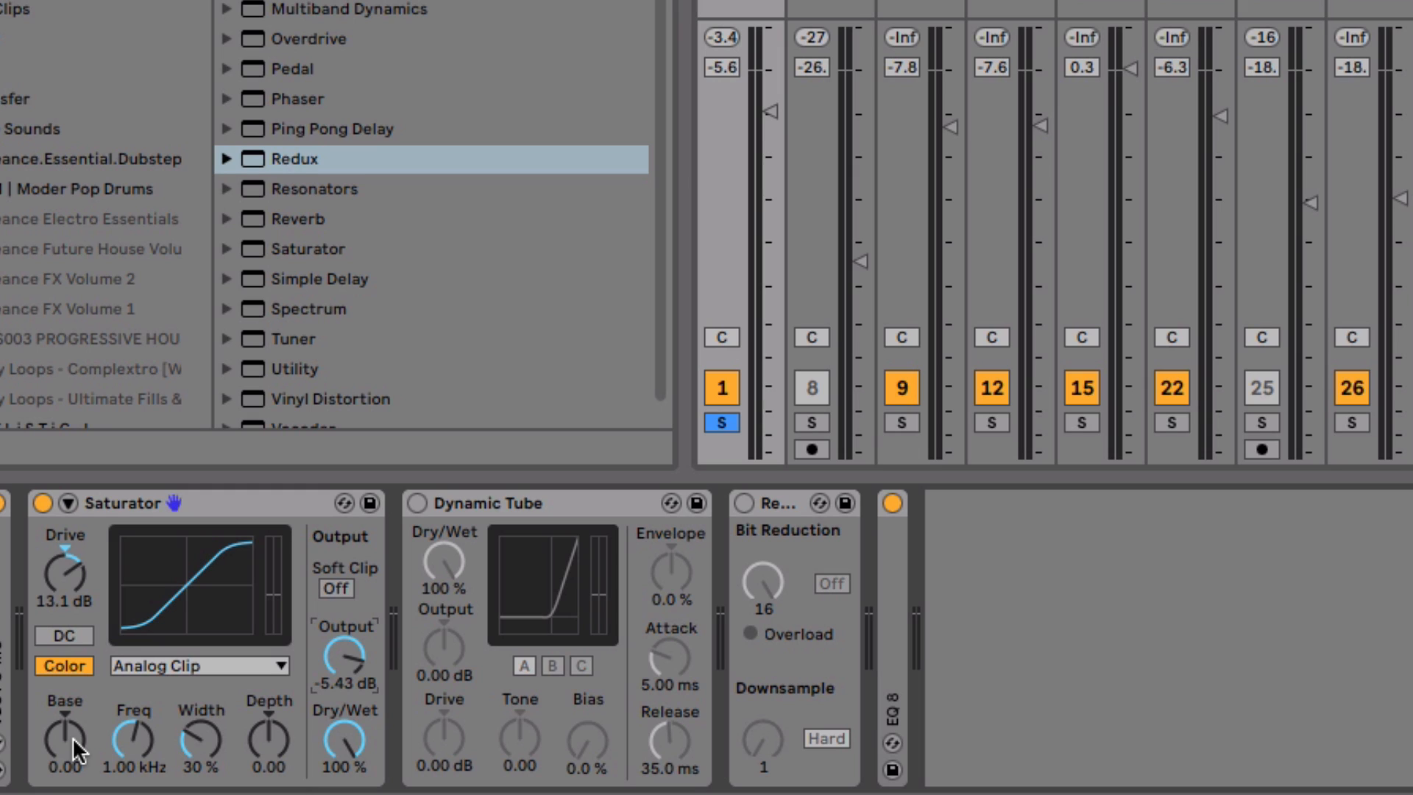
Try the Saturator's Base at 36.0 while the drums play and return it to 0.00.
drag(65, 734, 64, 687)
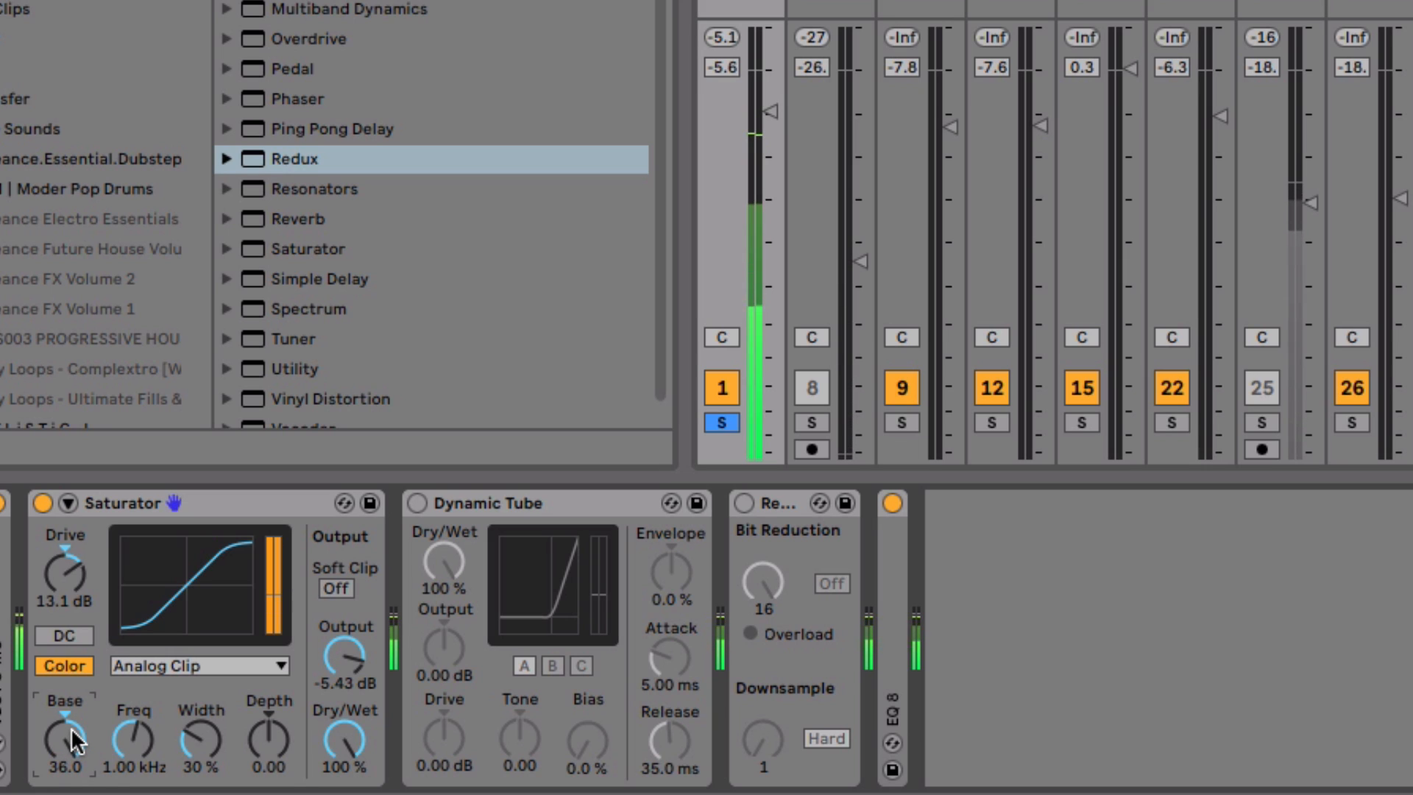
drag(72, 732, 72, 750)
mouse_move(72, 728)
mouse_down()
mouse_move(72, 758)
mouse_move(72, 728)
mouse_up()
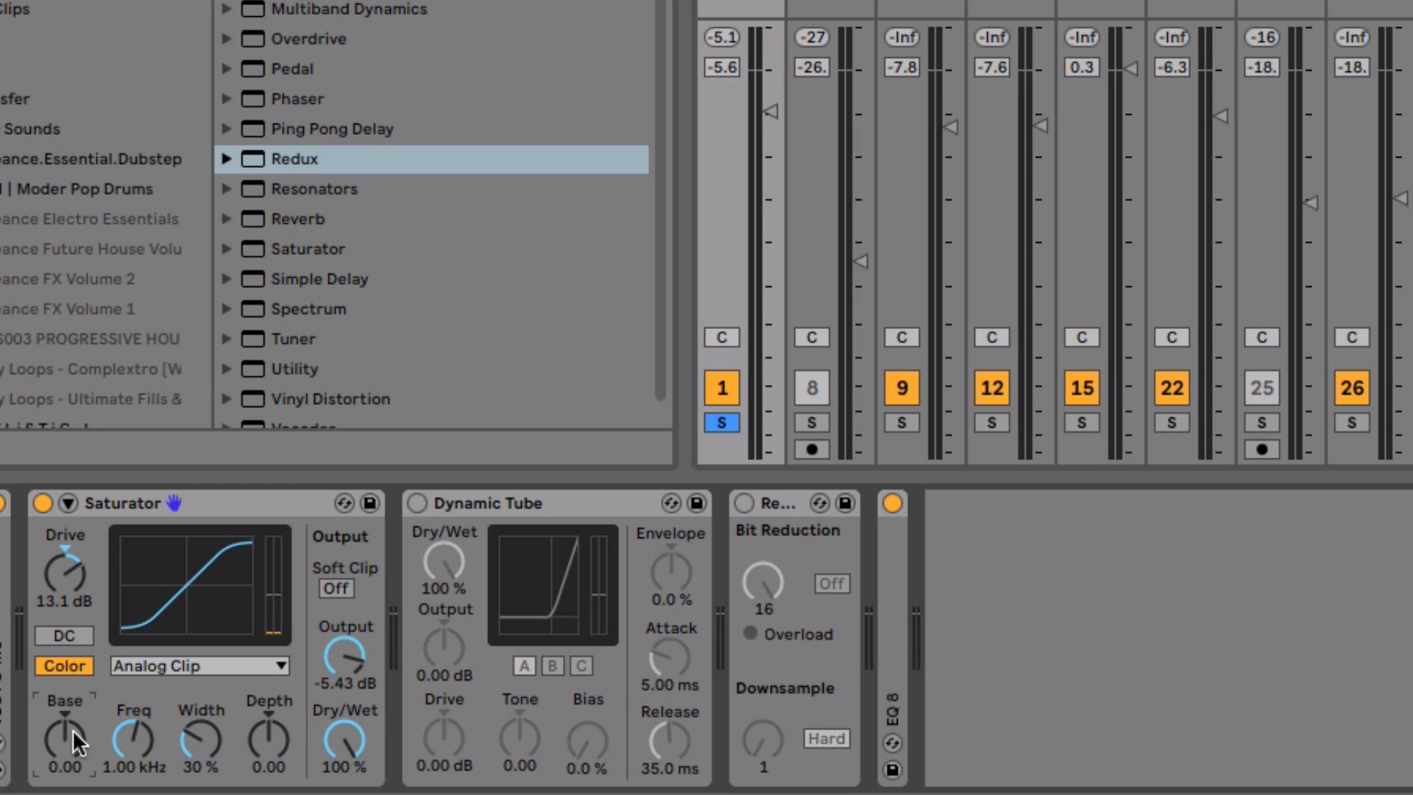
Lower the Saturator's Drive to 6.29 dB and try the Soft Sine and Medium Curve types.
drag(64, 573, 64, 587)
click(232, 663)
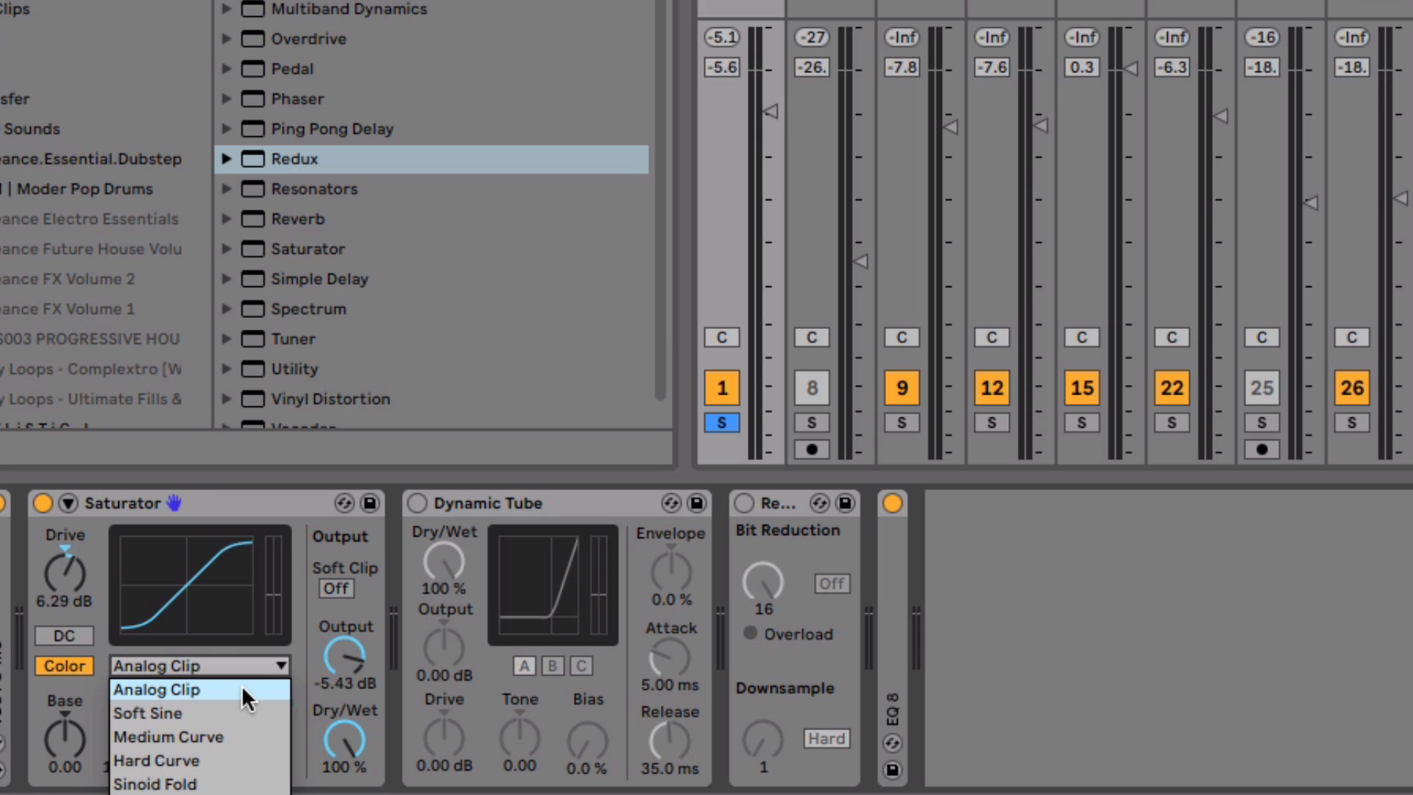
click(240, 710)
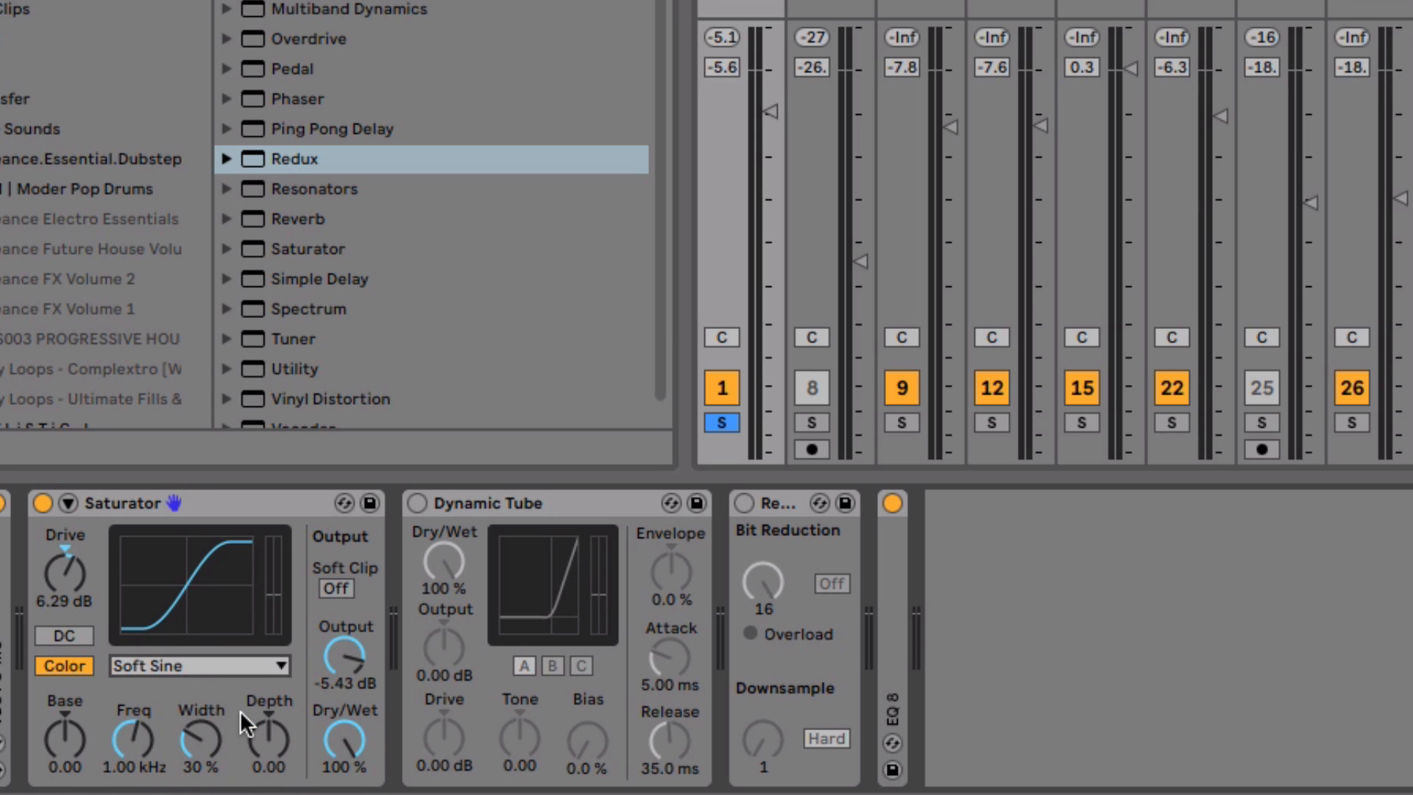
click(159, 660)
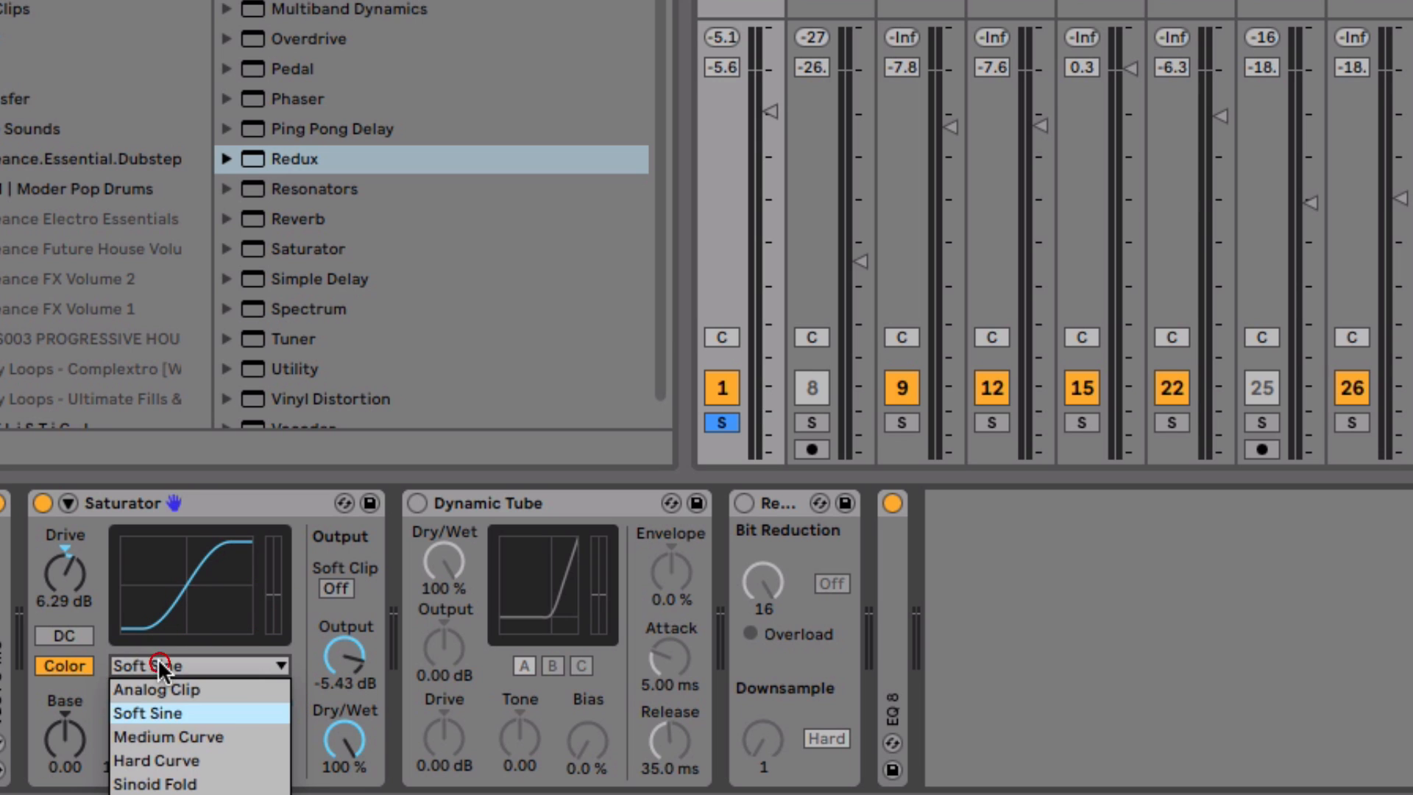
click(216, 736)
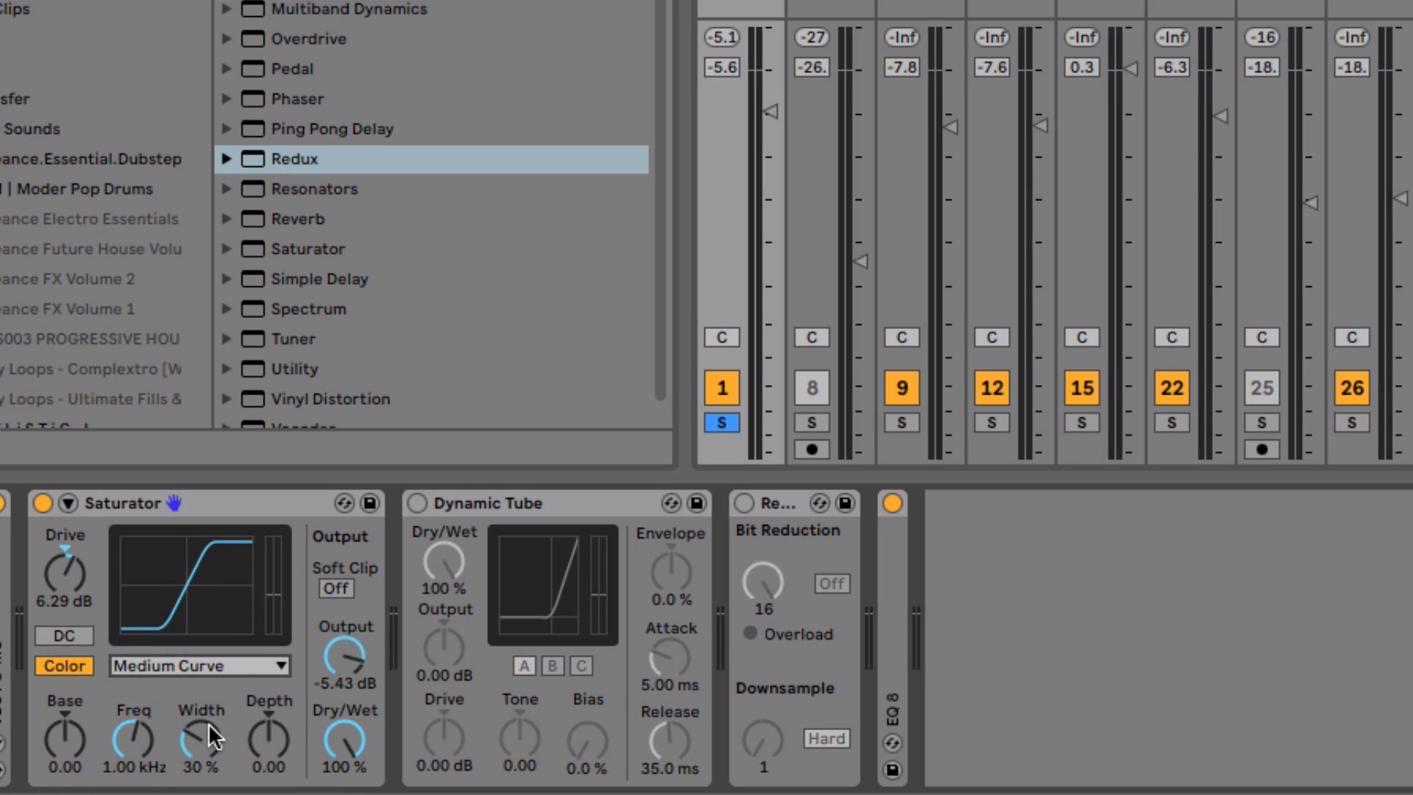
Play the drums, switch the Saturator from Medium Curve to Hard Curve, and lower its Drive to 4.00 dB.
key(space)
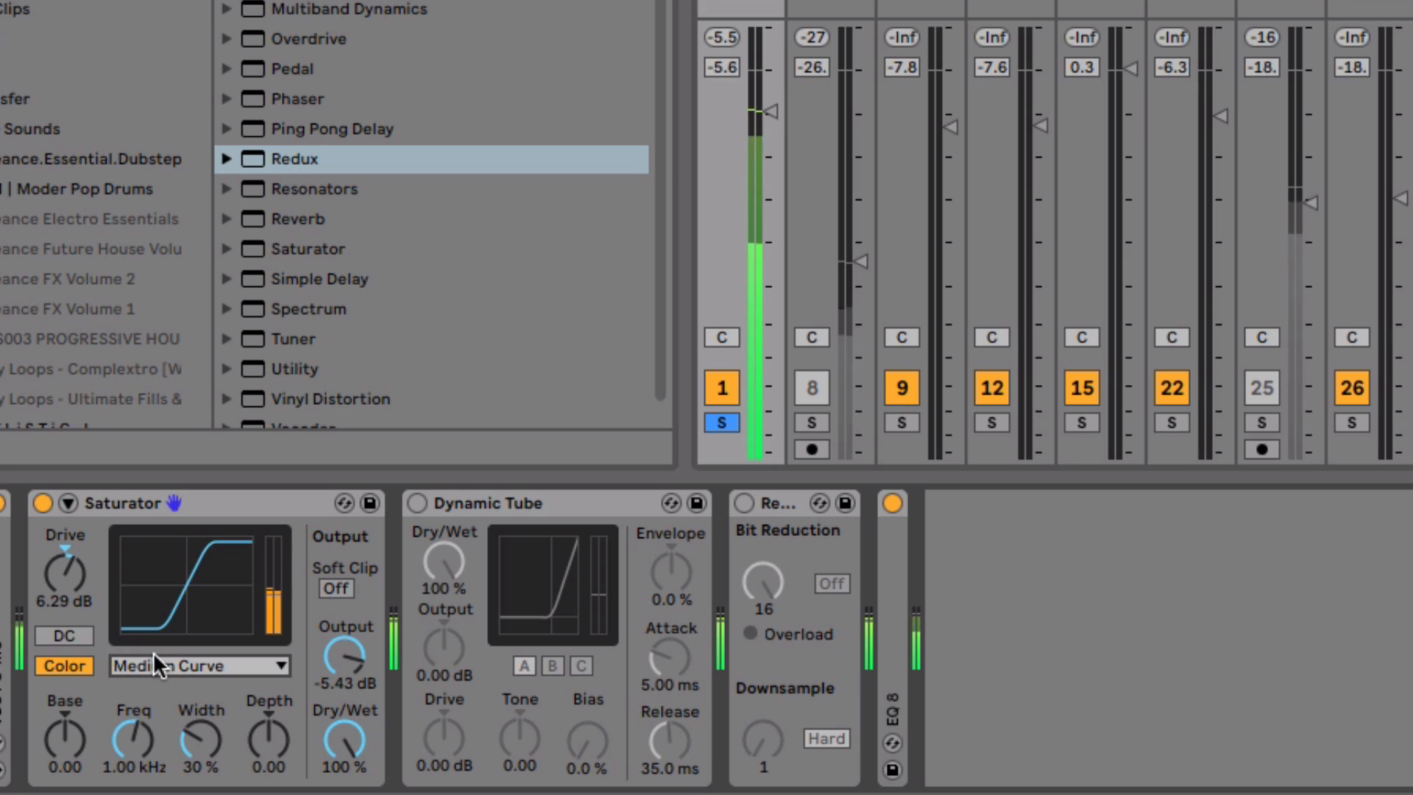
click(193, 664)
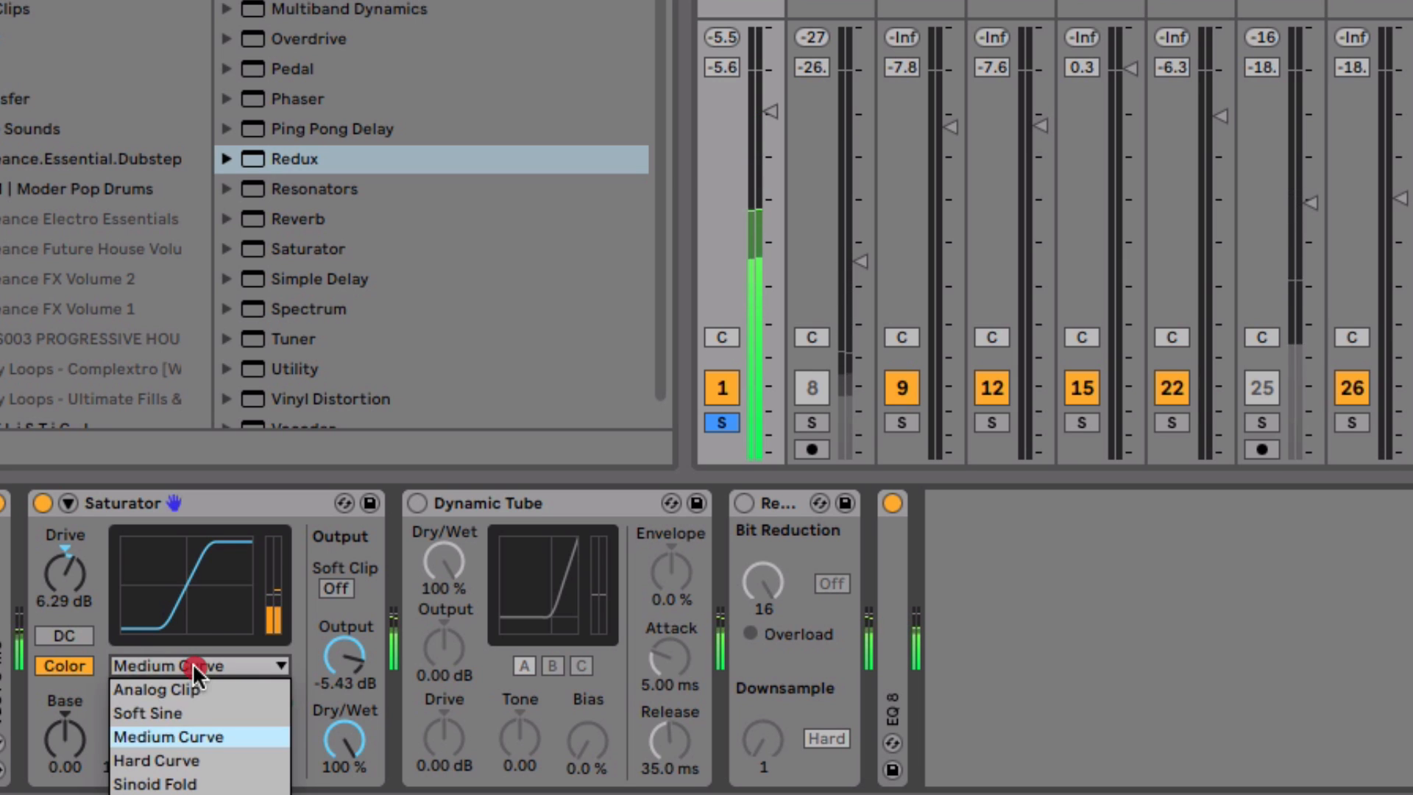
click(223, 762)
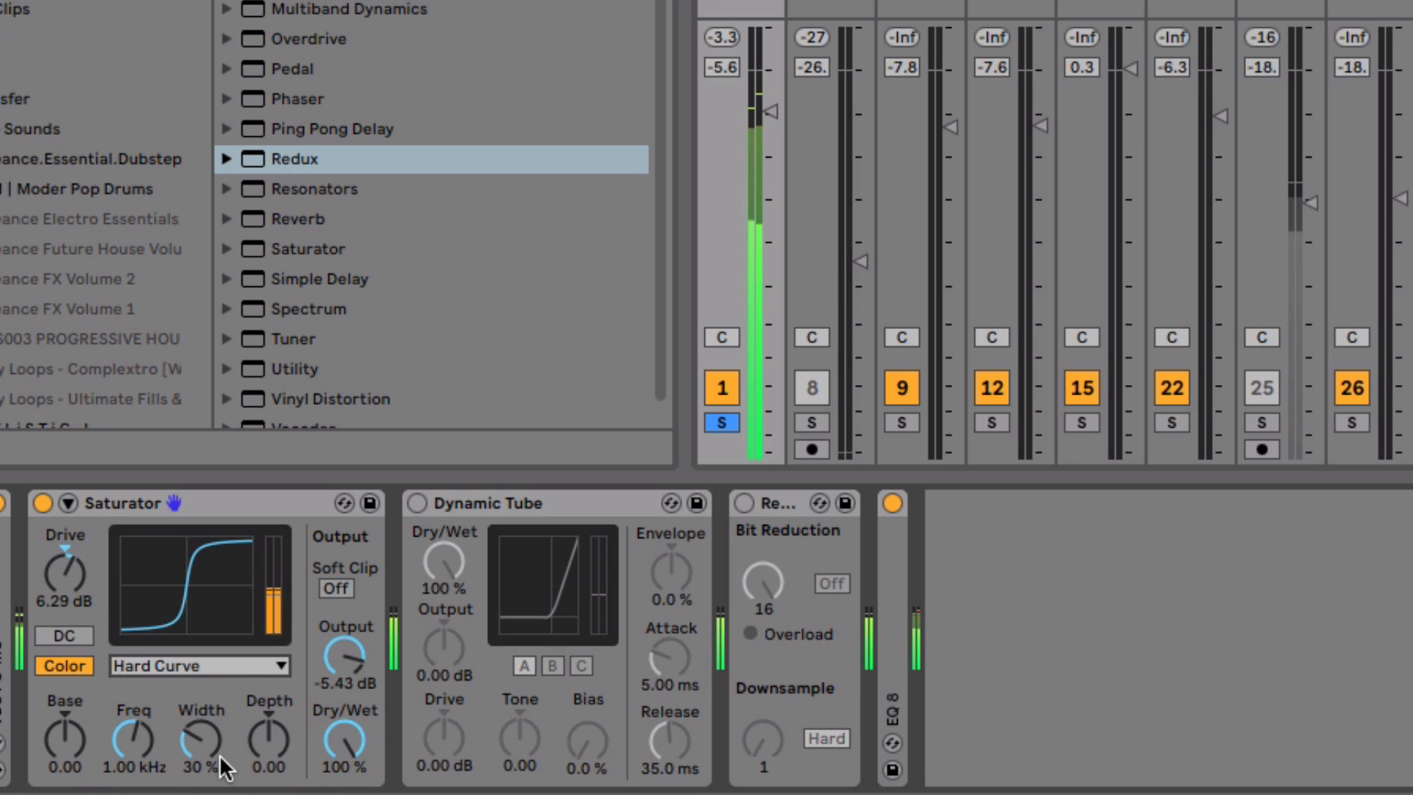
drag(66, 572, 65, 581)
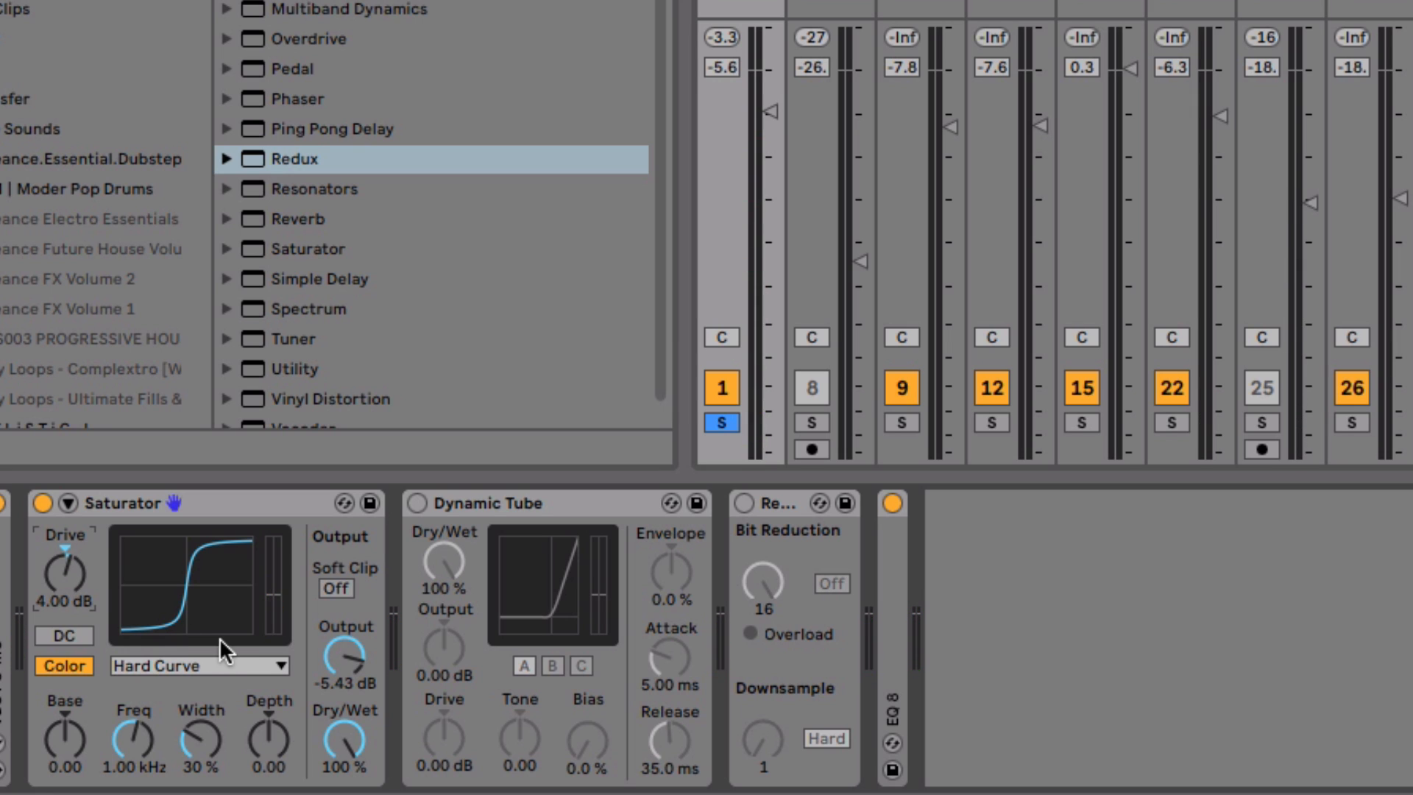
Compare the shapes of the Saturator's Digital Clip and Analog Clip curve types.
click(223, 665)
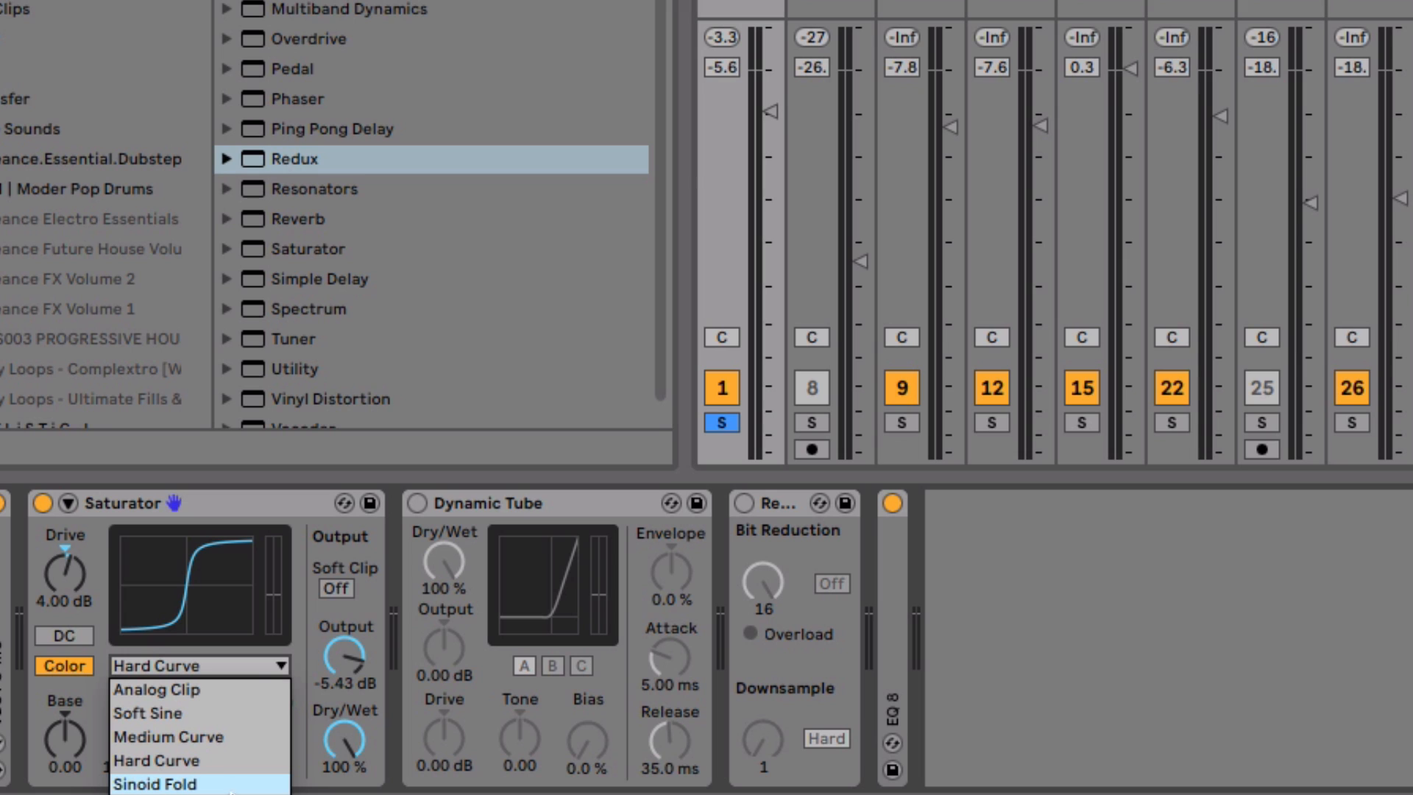
click(228, 786)
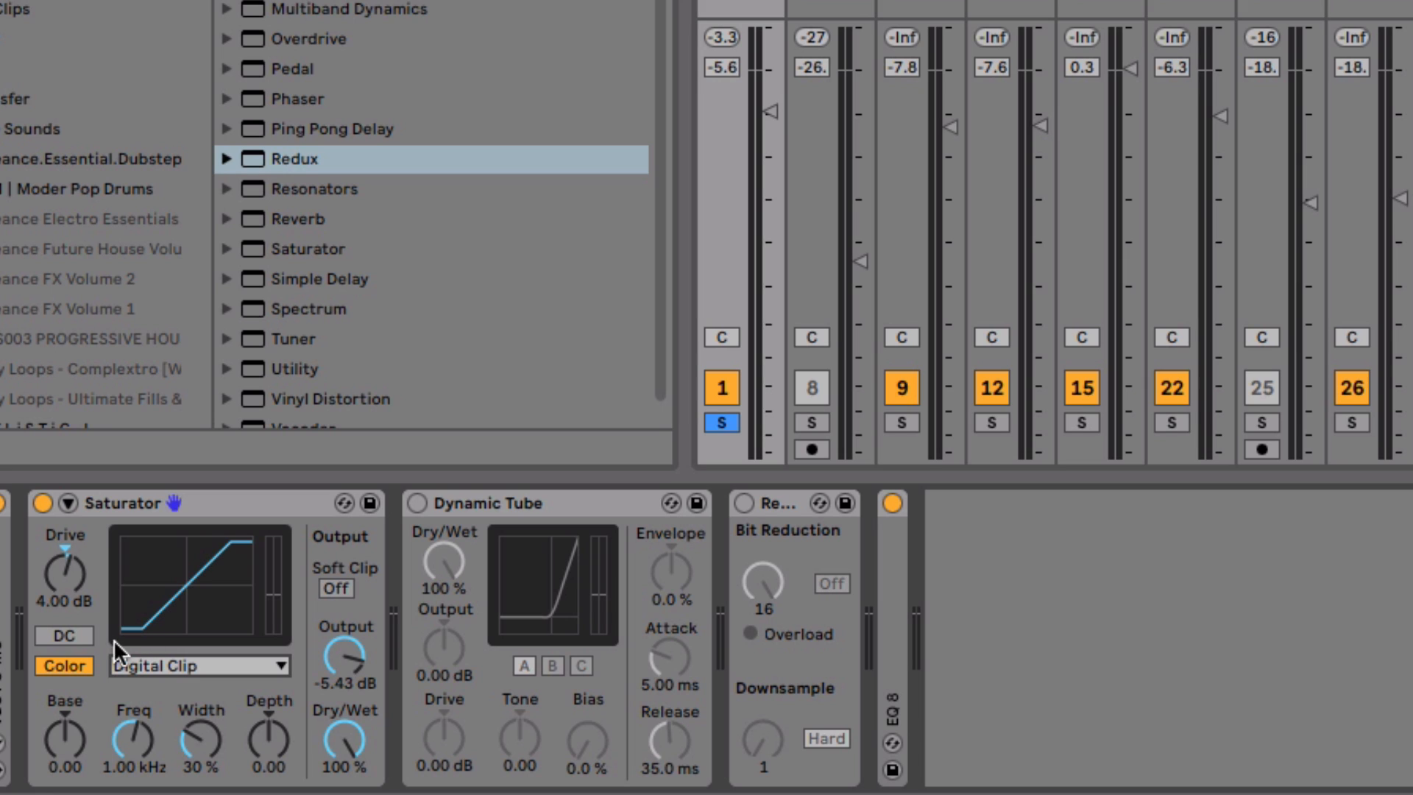
click(158, 665)
click(166, 685)
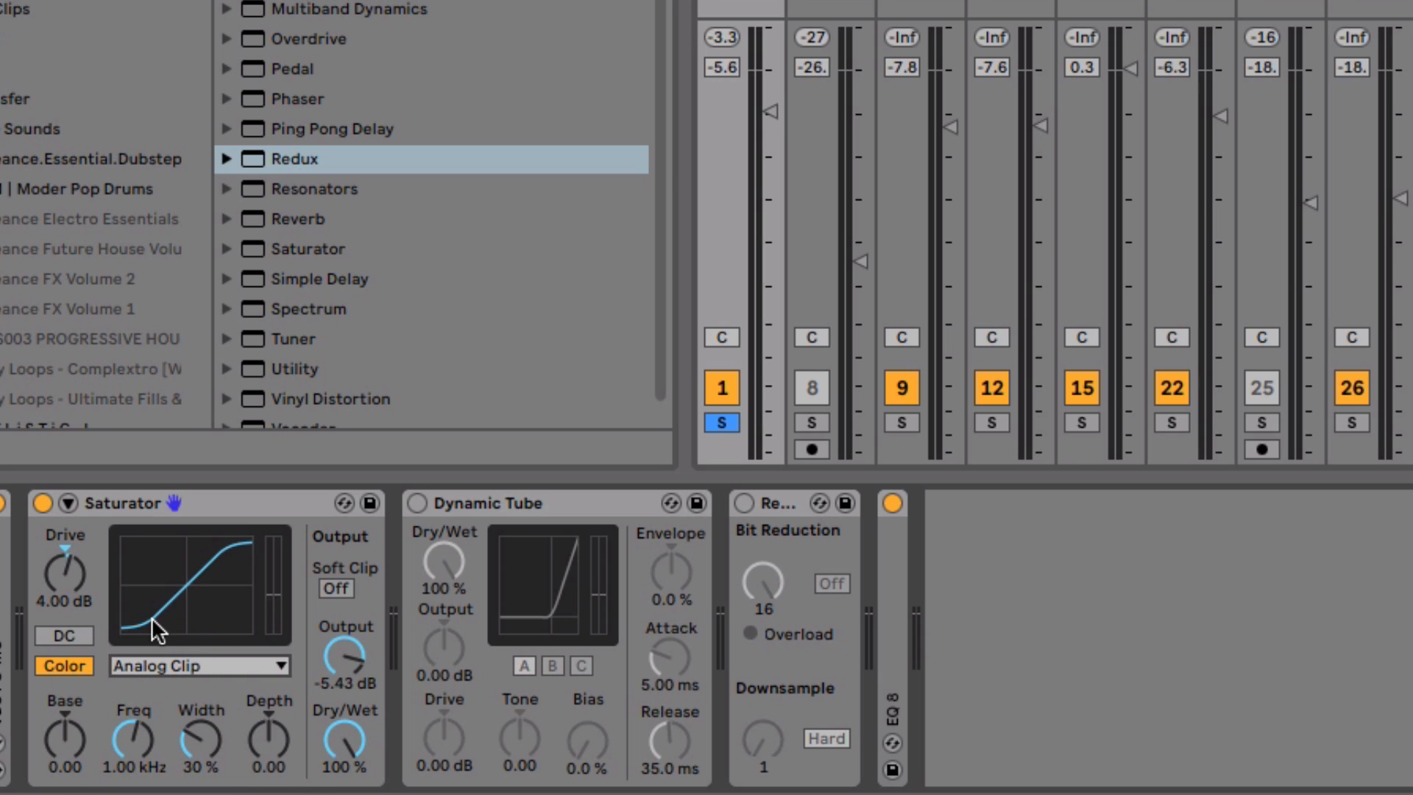
click(177, 665)
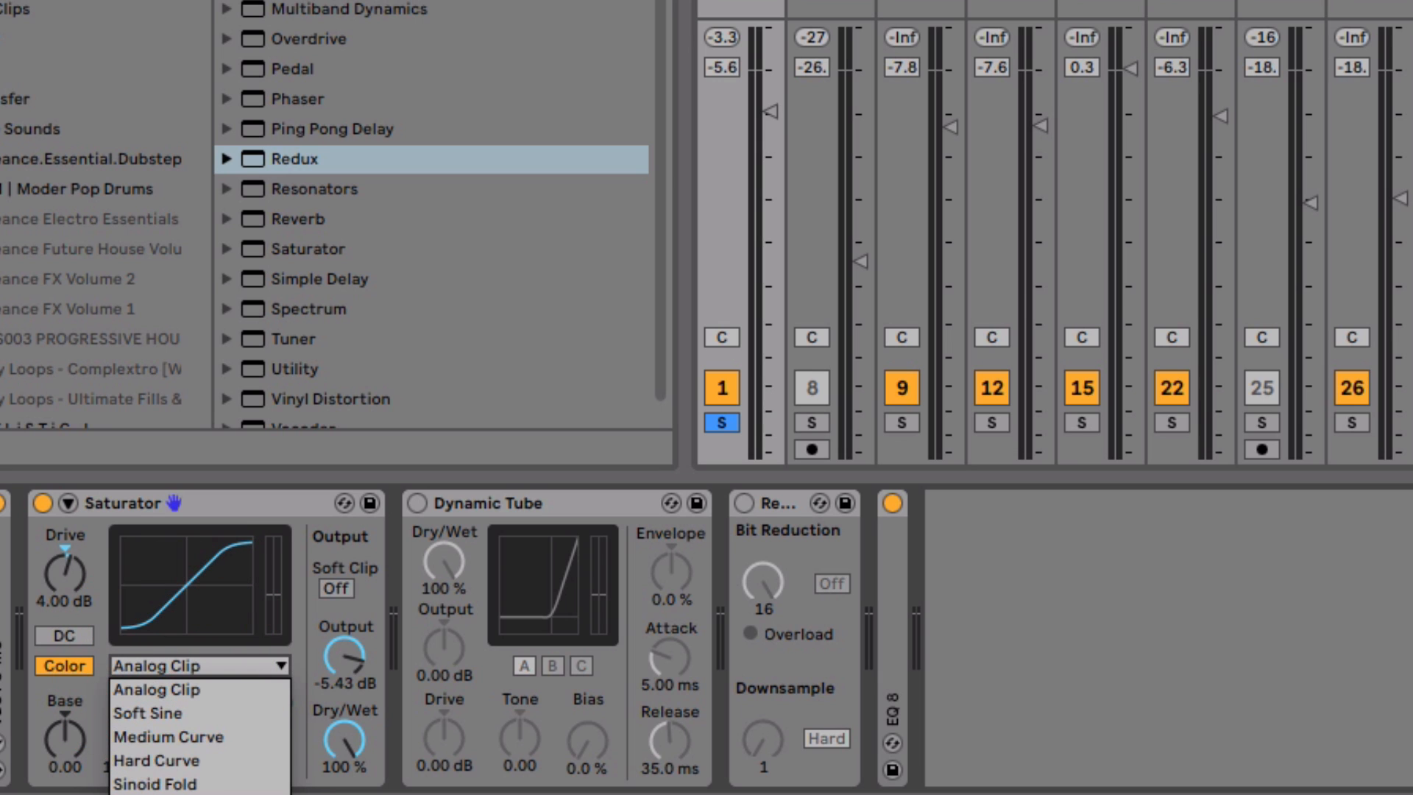
click(184, 794)
Switch the Saturator to Waveshaper, expand its extra parameters, and set Curve to 89.1% and Depth to 61.7% during playback.
click(192, 668)
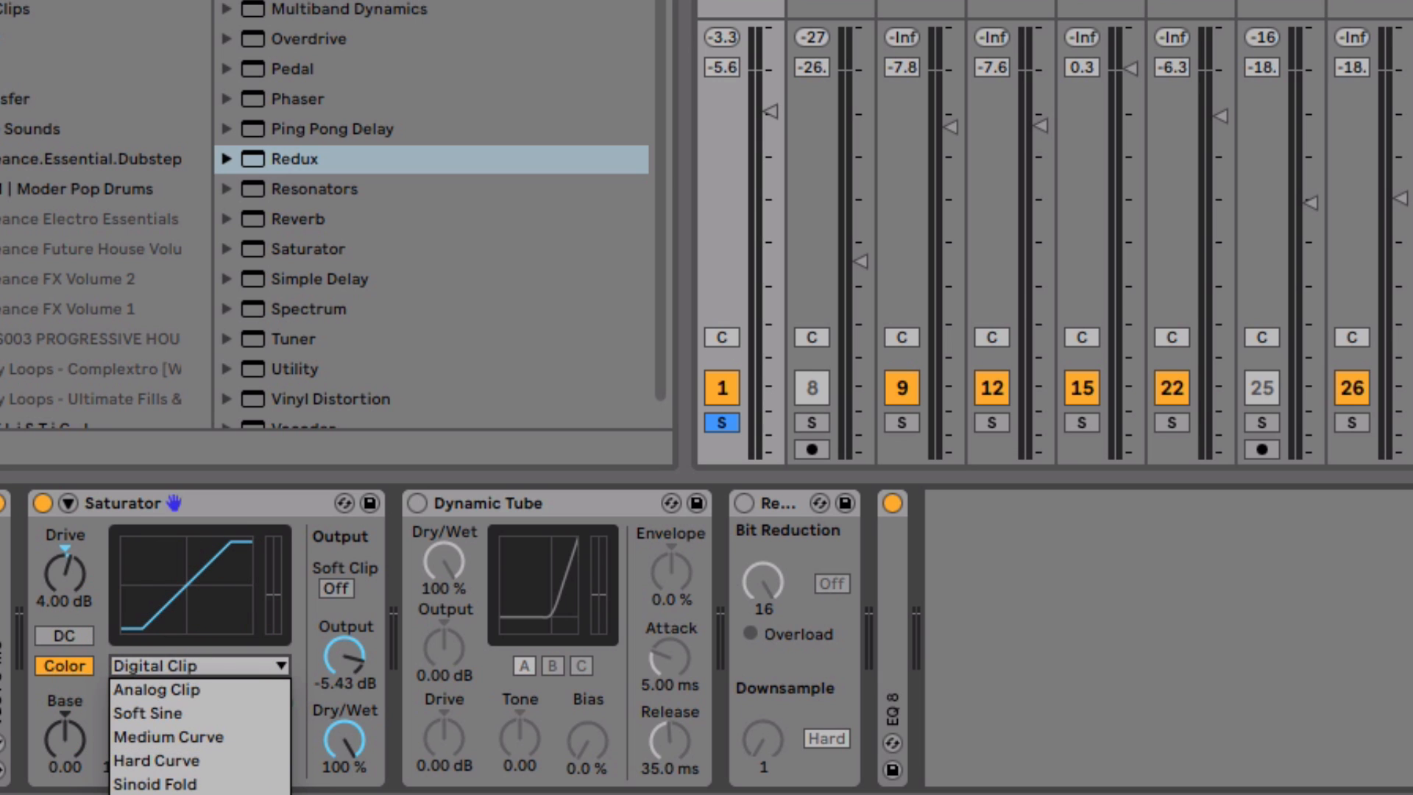
click(188, 787)
click(66, 506)
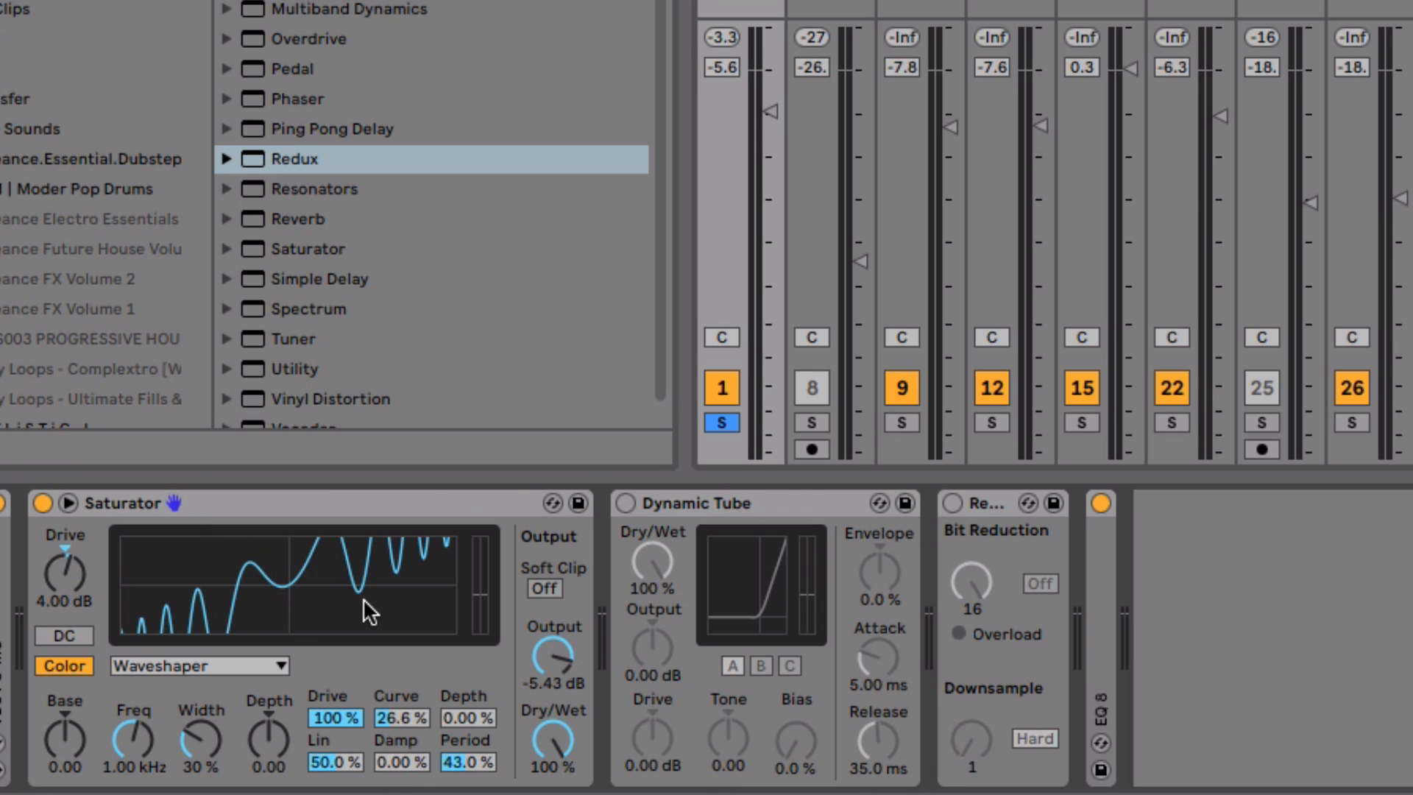
key(space)
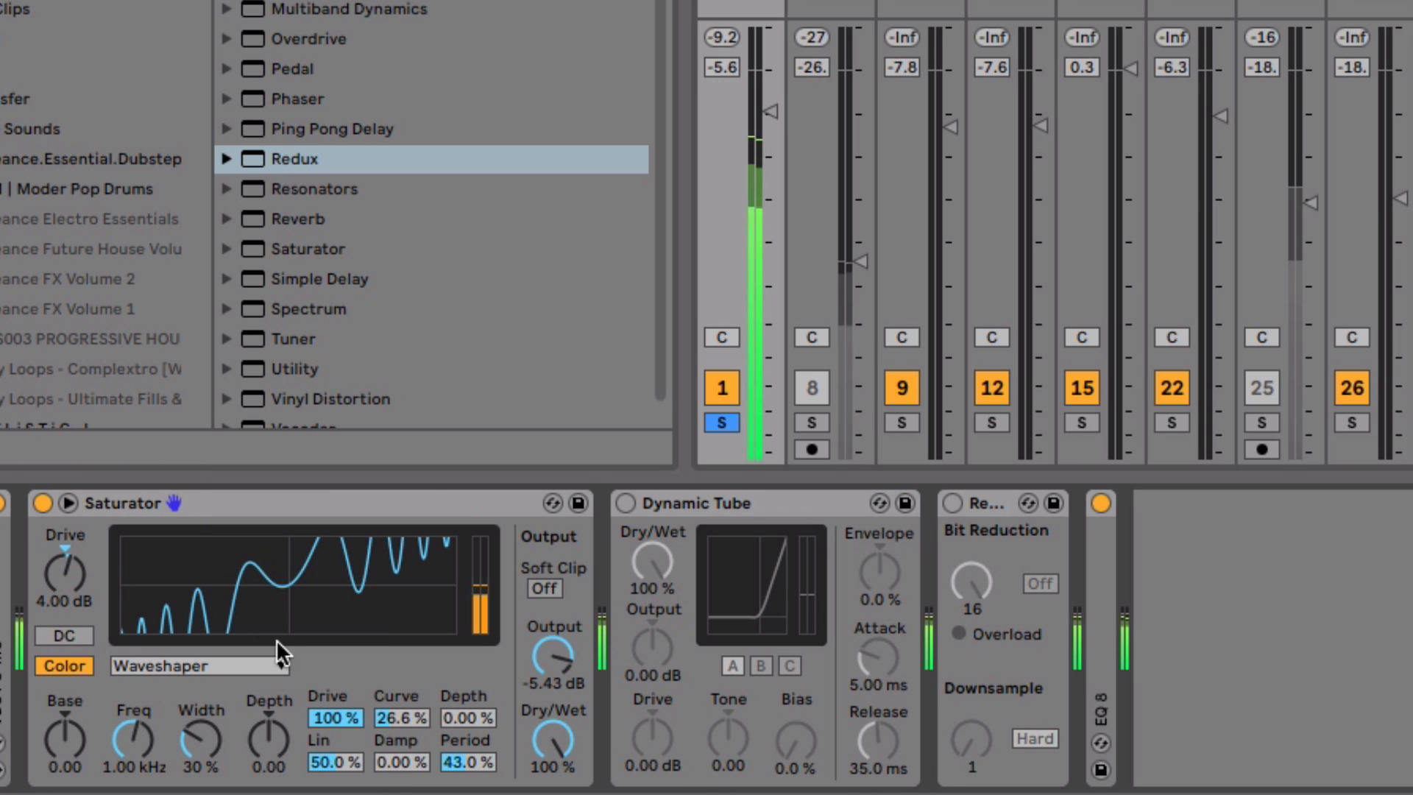
drag(397, 718, 466, 718)
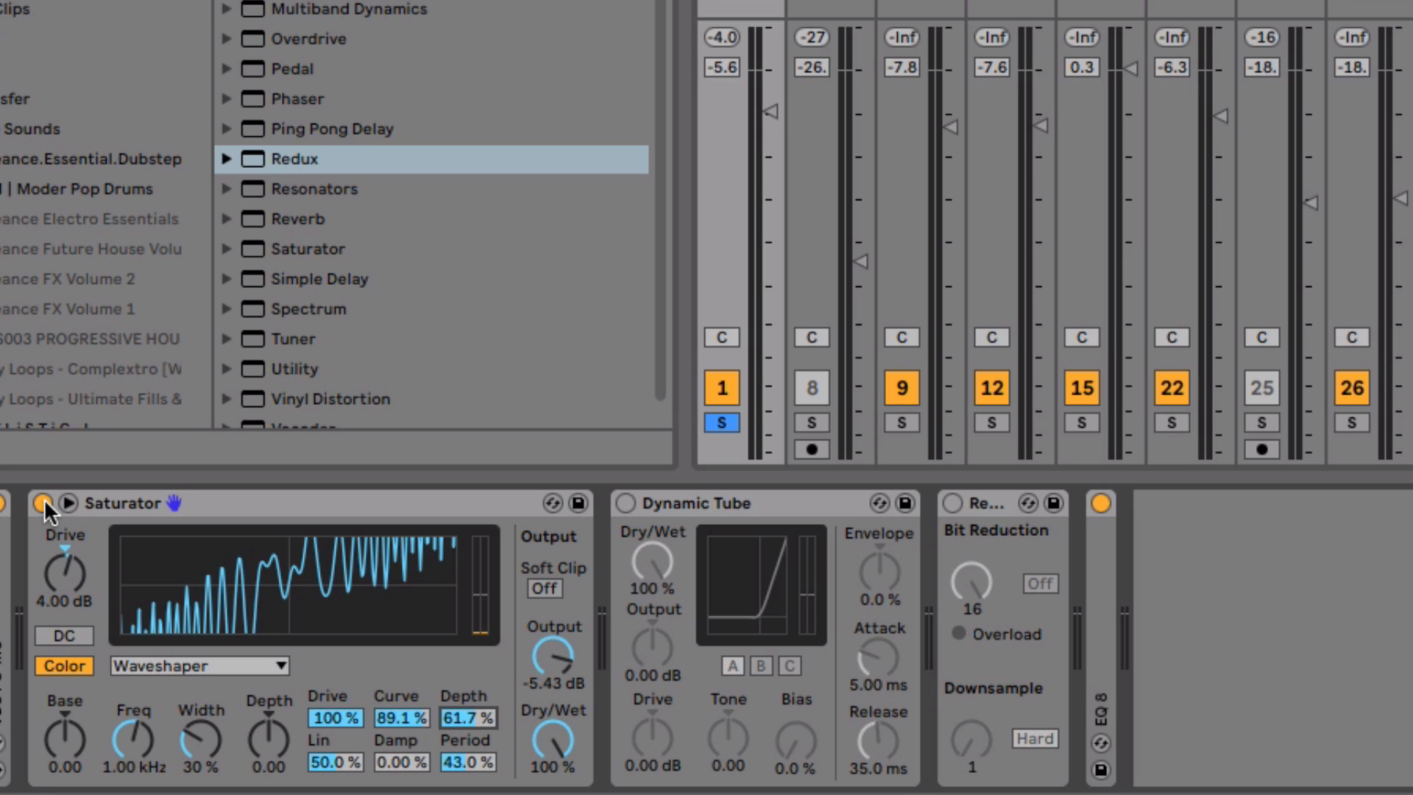
Return the Saturator to Analog Clip, set its Drive to 5.14 dB, and readjust its Output level.
click(199, 666)
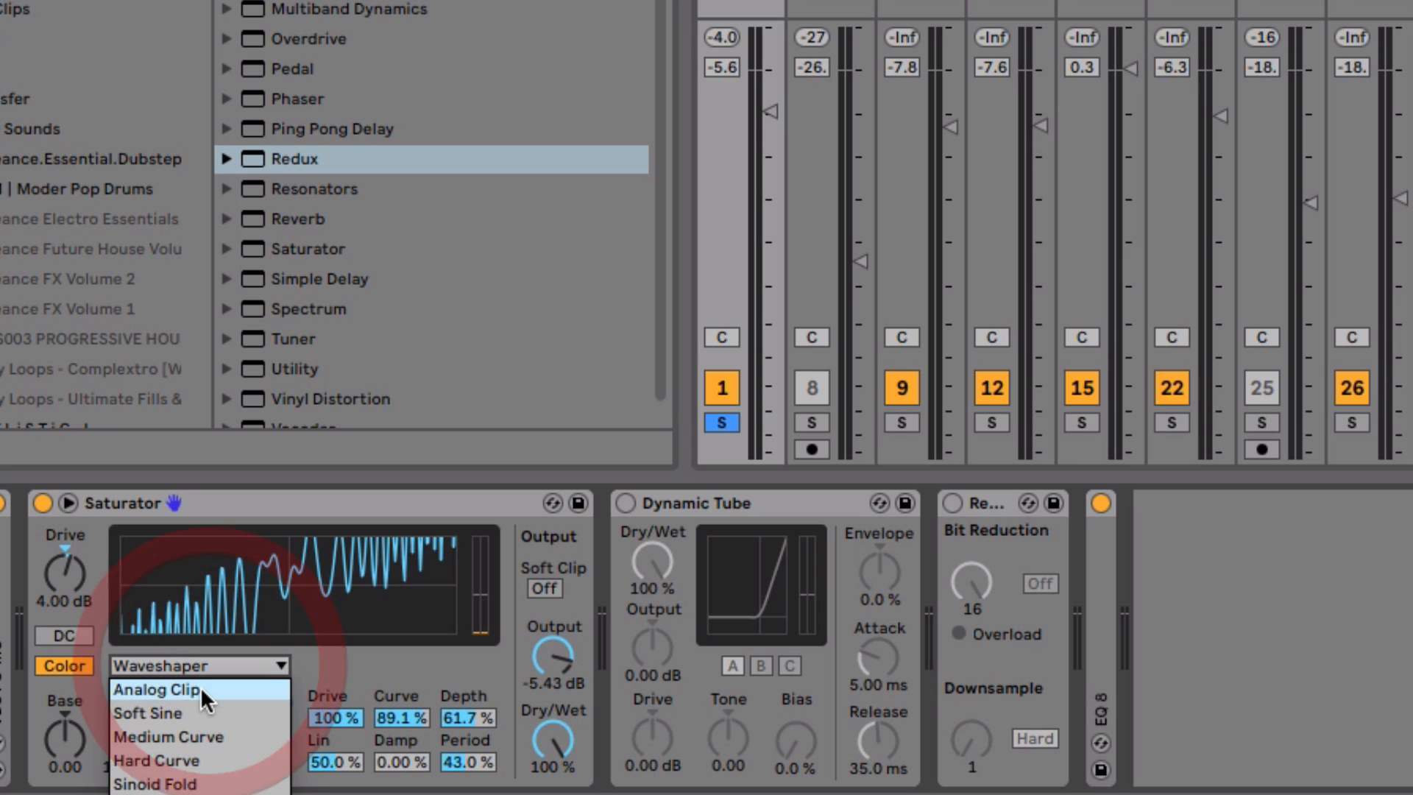
click(200, 689)
drag(73, 573, 73, 564)
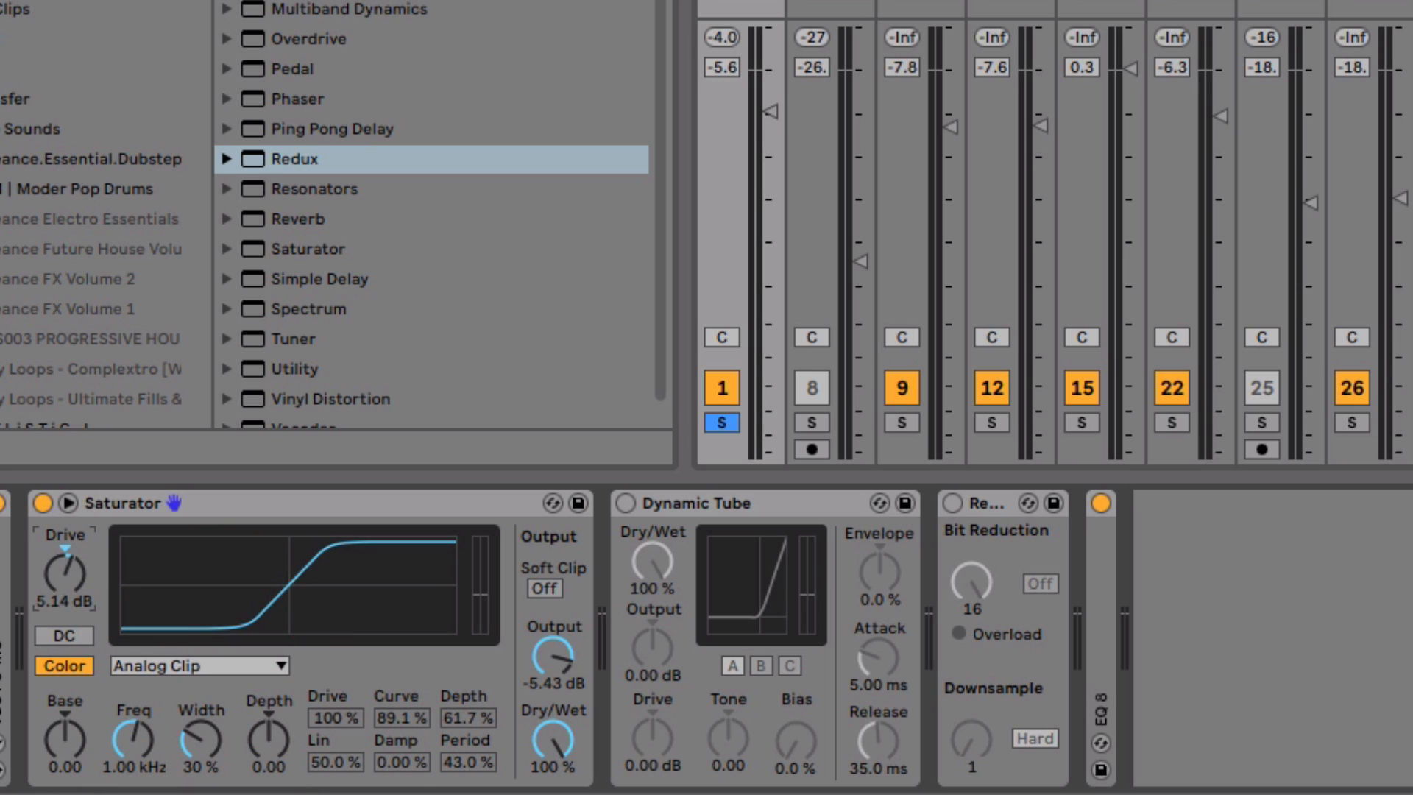
drag(554, 668, 554, 658)
Collapse the Saturator and turn it off, and turn on the Dynamic Tube on the Drums track.
click(439, 495)
double_click(439, 495)
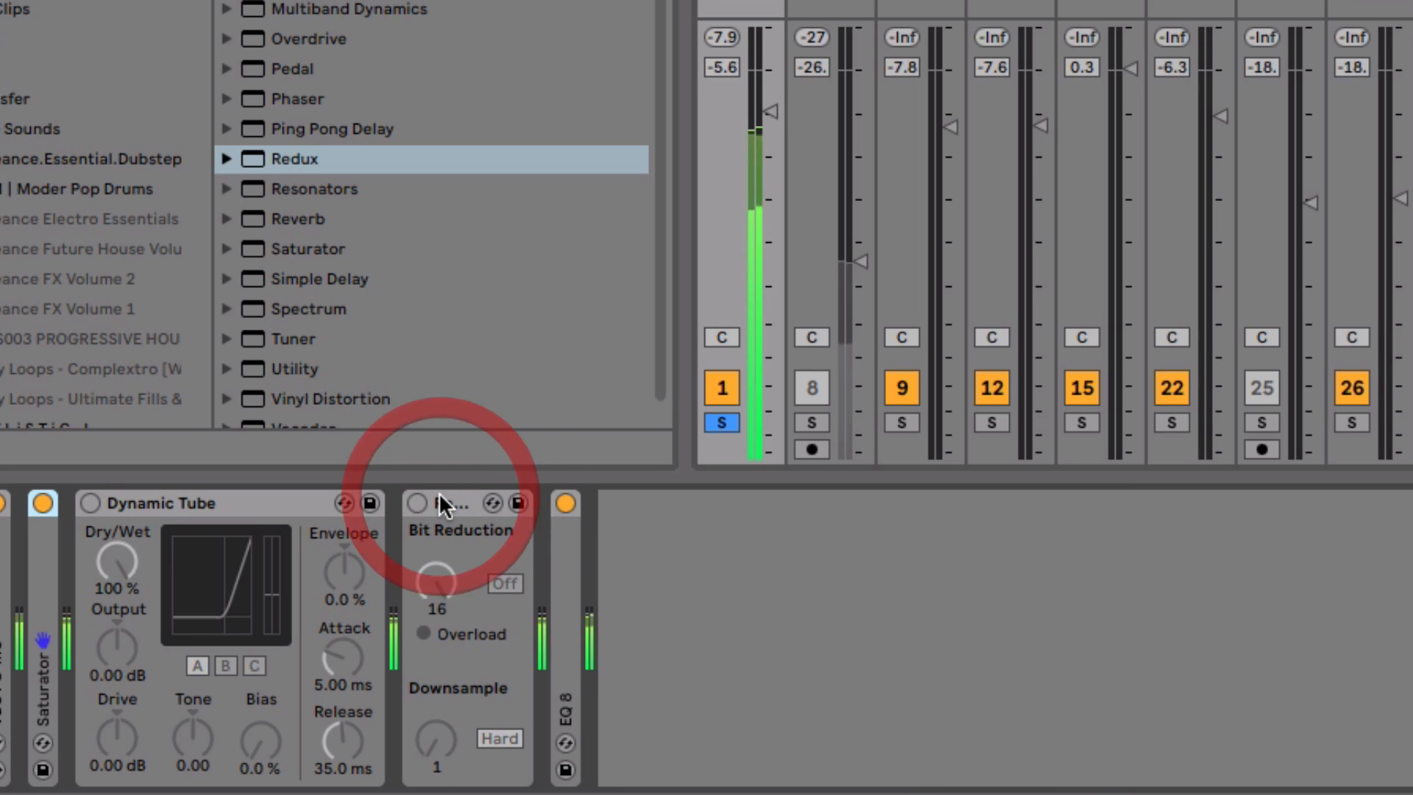
click(45, 504)
click(231, 506)
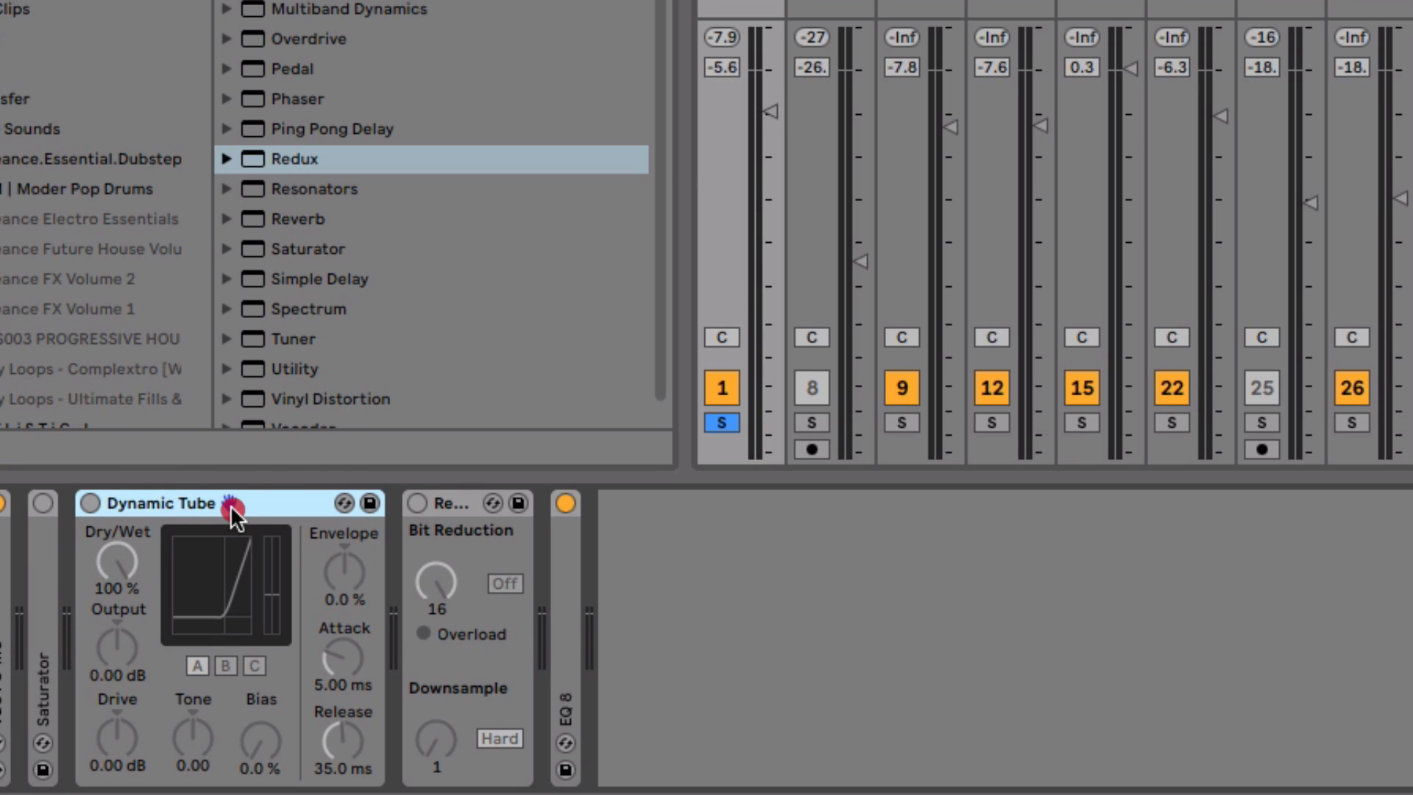
click(89, 503)
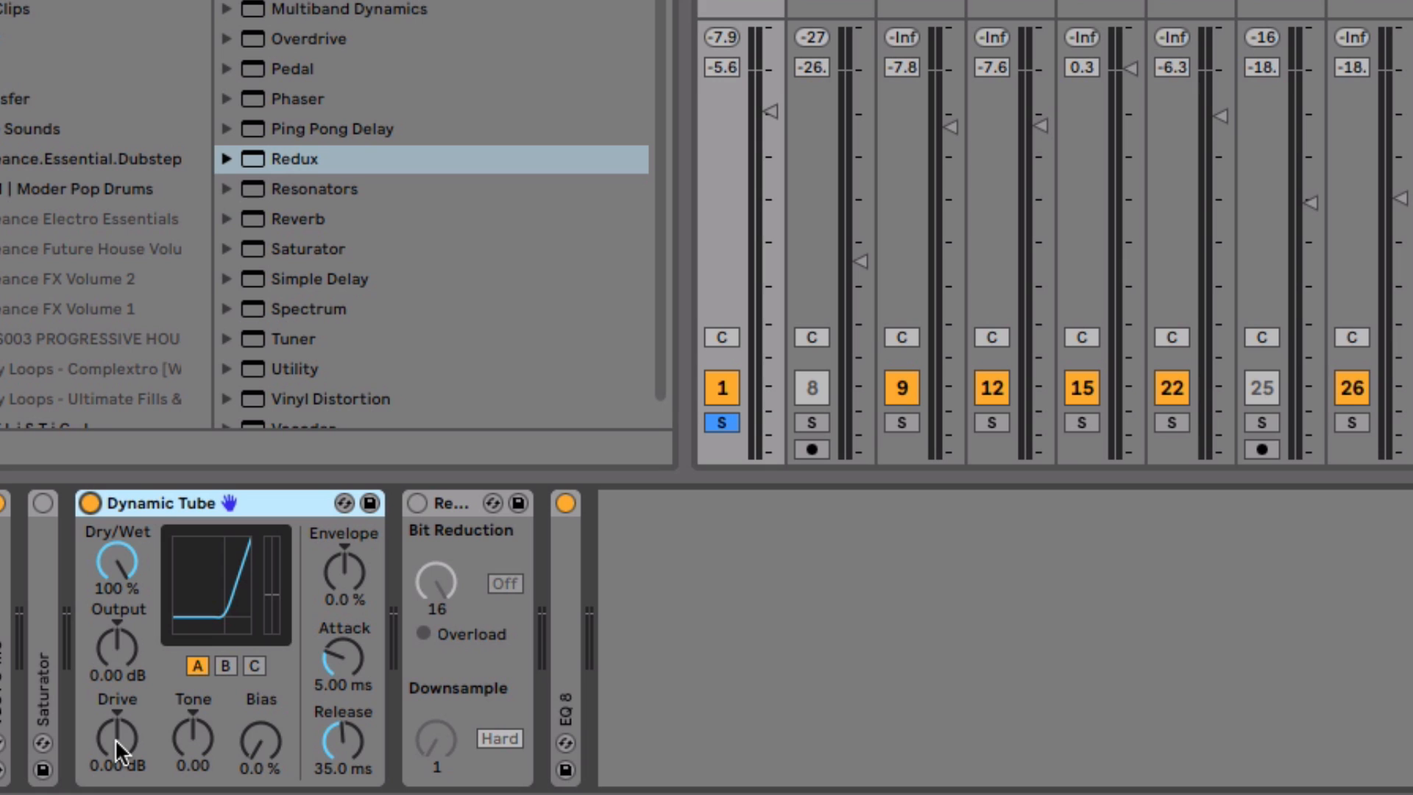
During playback, push the Dynamic Tube's Drive to 15.0 dB and Bias to 33%, and finally set Drive to 1.43 dB and Bias to 21%.
key(space)
drag(115, 738, 115, 677)
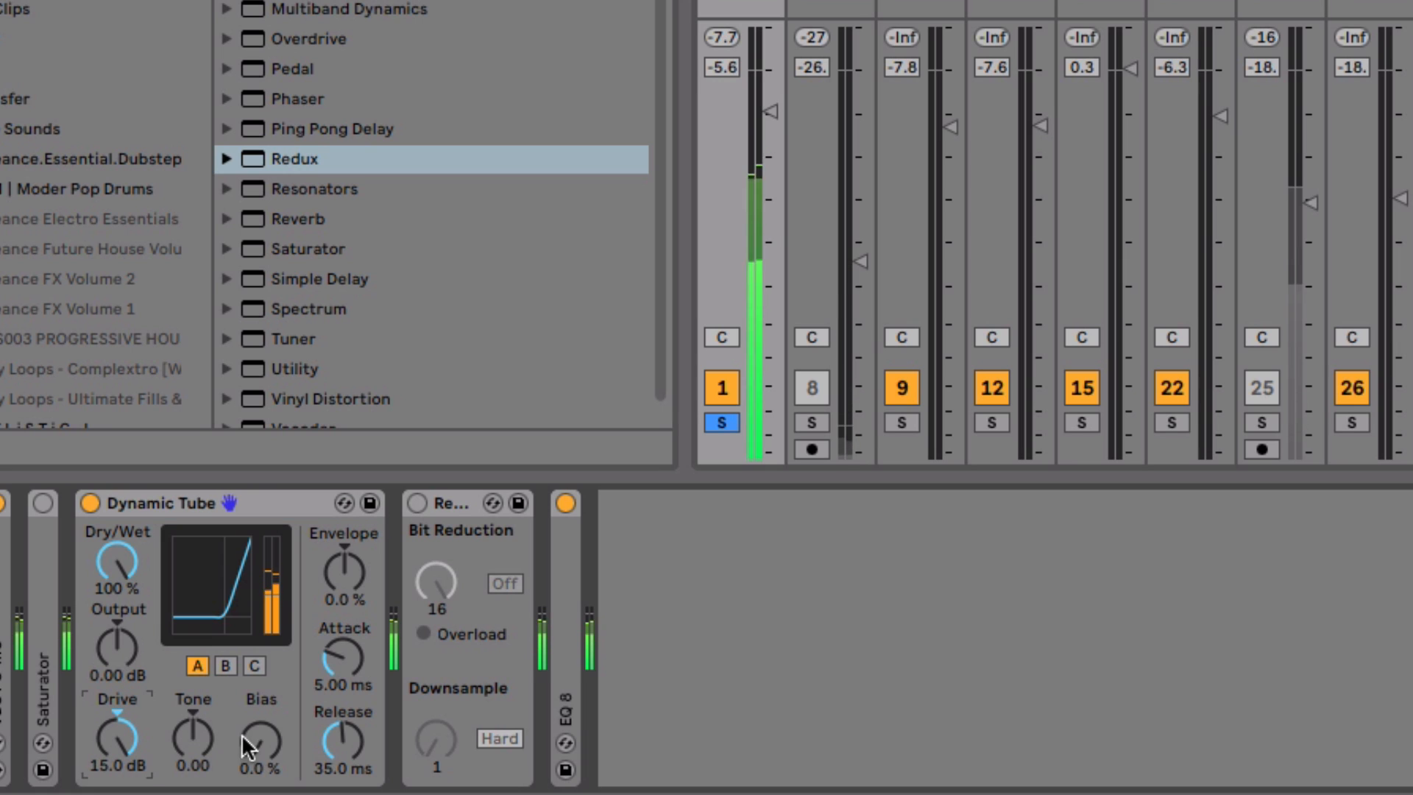
mouse_move(242, 735)
mouse_down()
mouse_move(242, 680)
mouse_move(259, 756)
mouse_move(215, 744)
mouse_up()
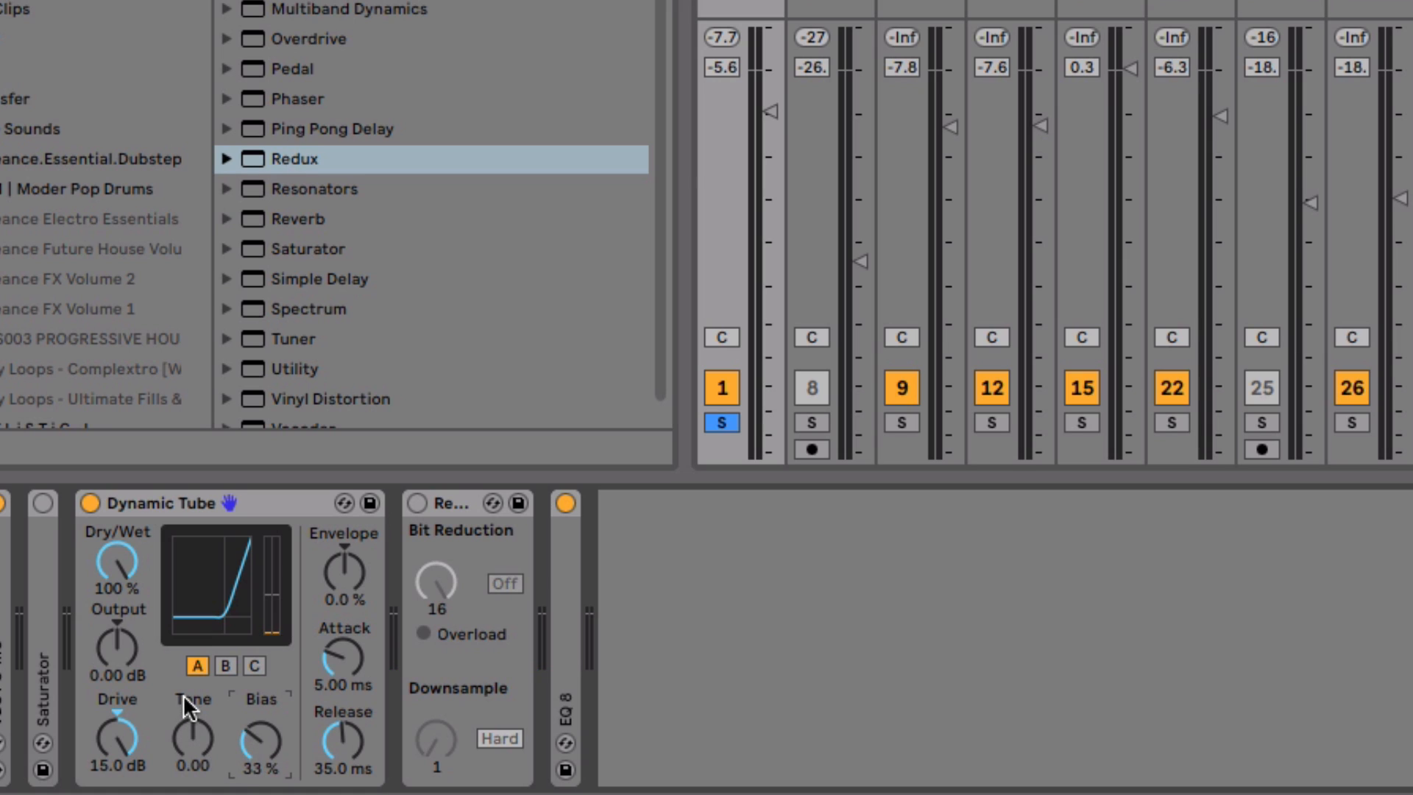
drag(119, 736, 119, 766)
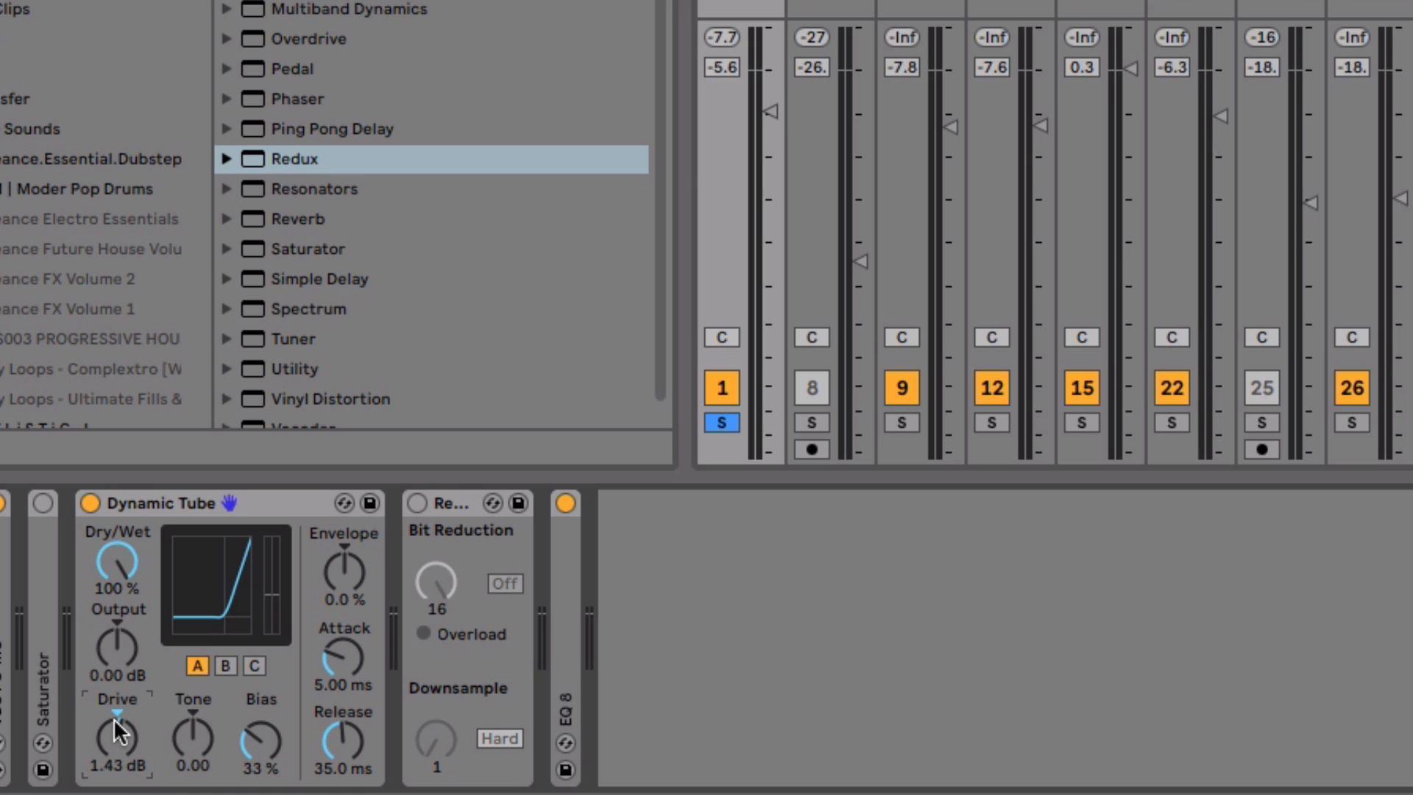
drag(256, 739, 257, 741)
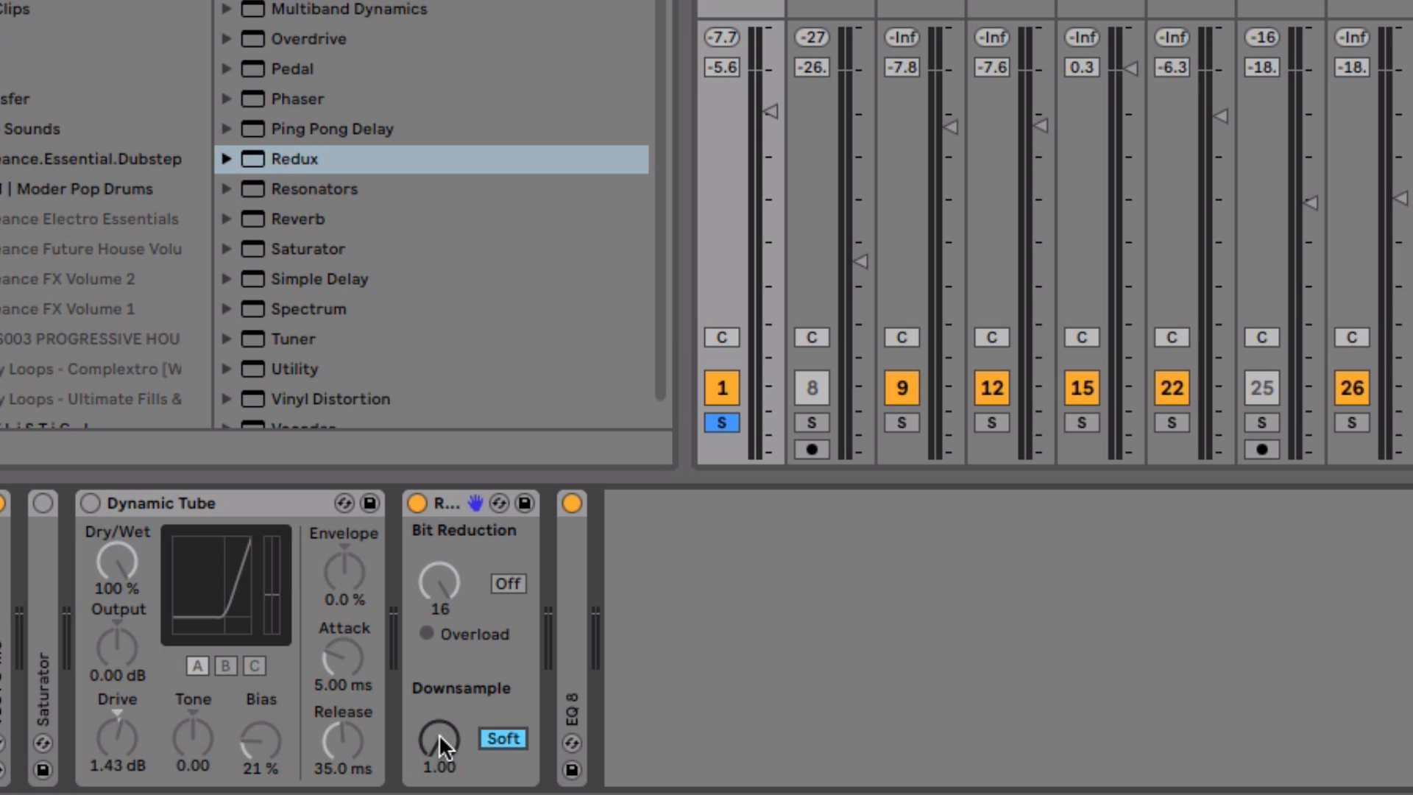
Audition the Redux on the drums by sweeping Downsample to 20.0 and back to 1.00, comparing its Hard and Soft modes.
click(446, 503)
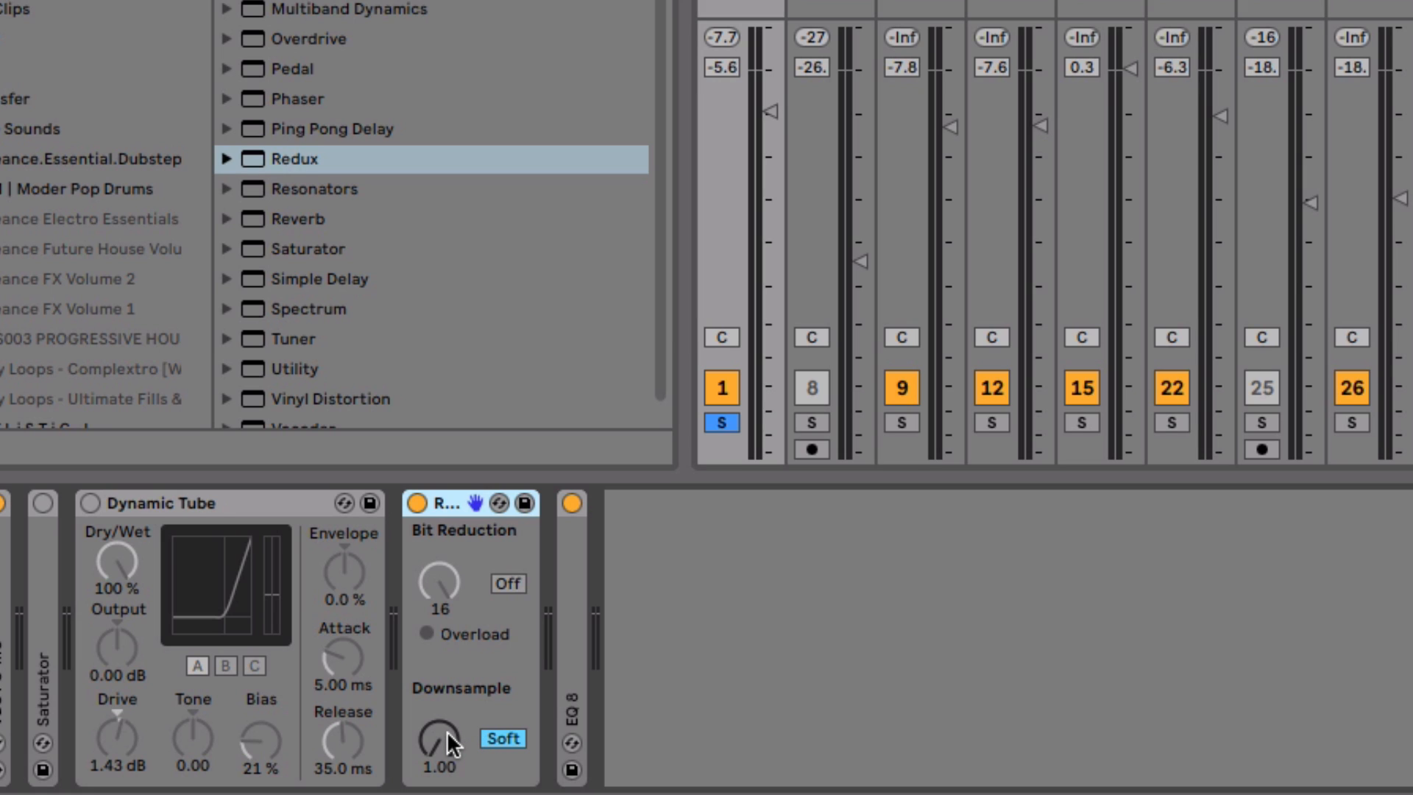
drag(445, 730, 445, 607)
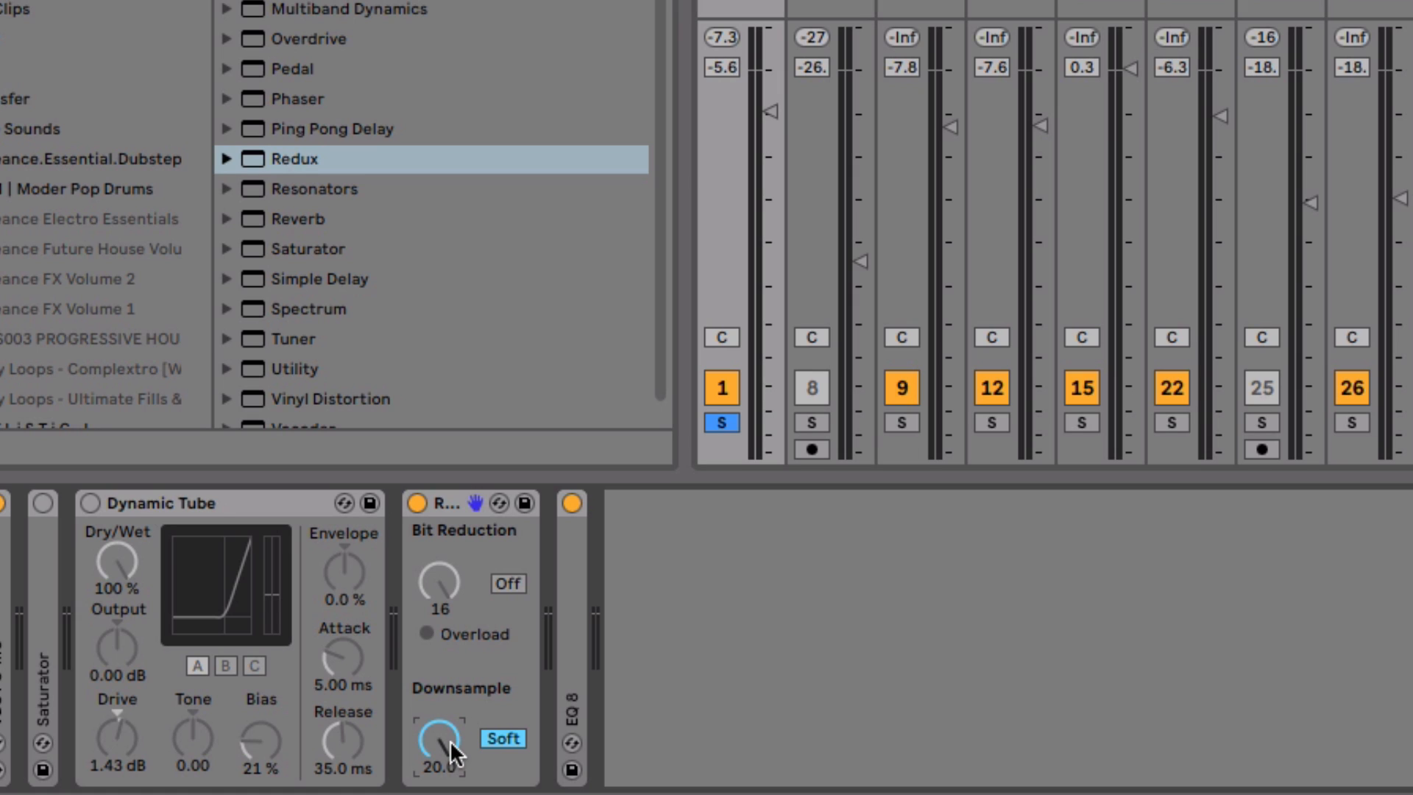
drag(444, 740, 444, 793)
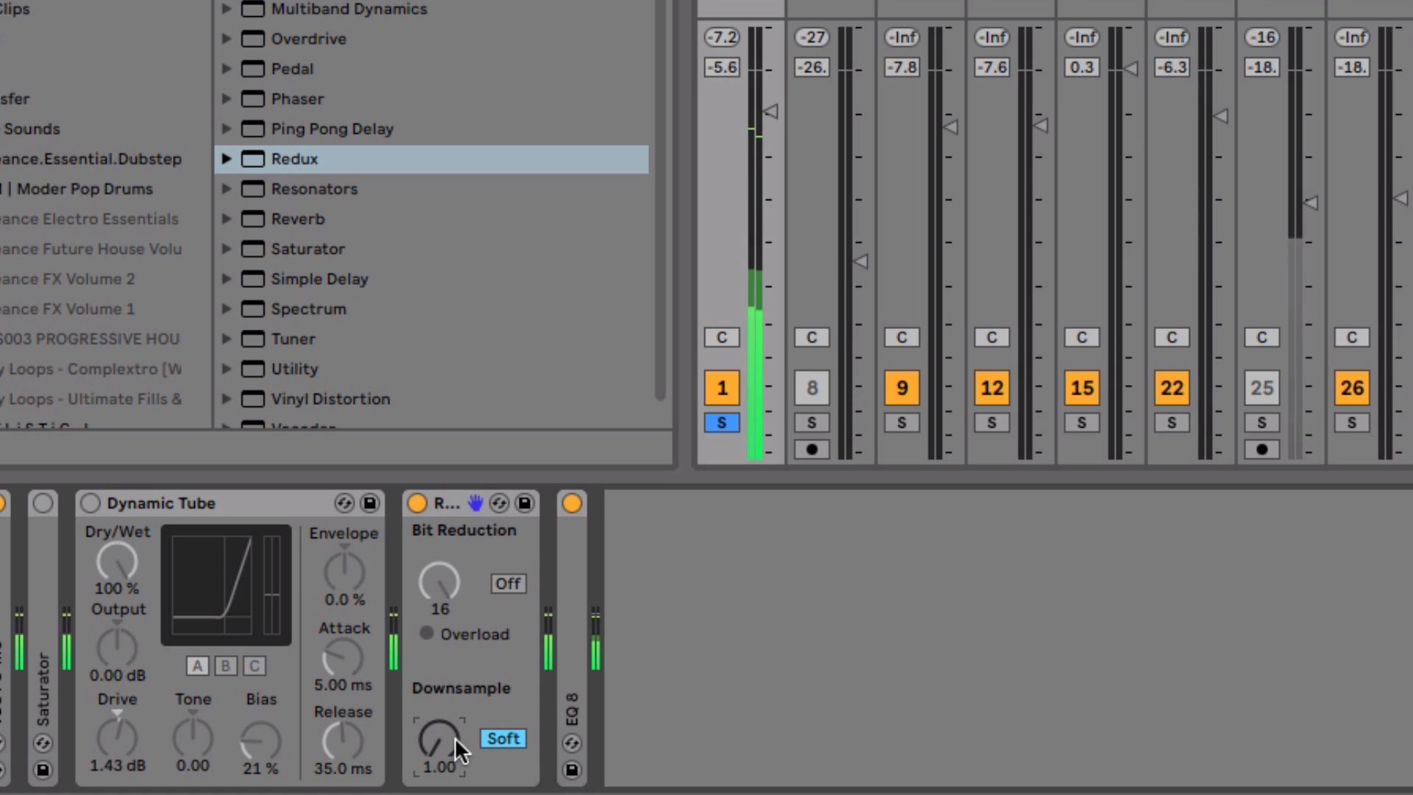
click(505, 739)
drag(442, 738, 442, 791)
click(504, 738)
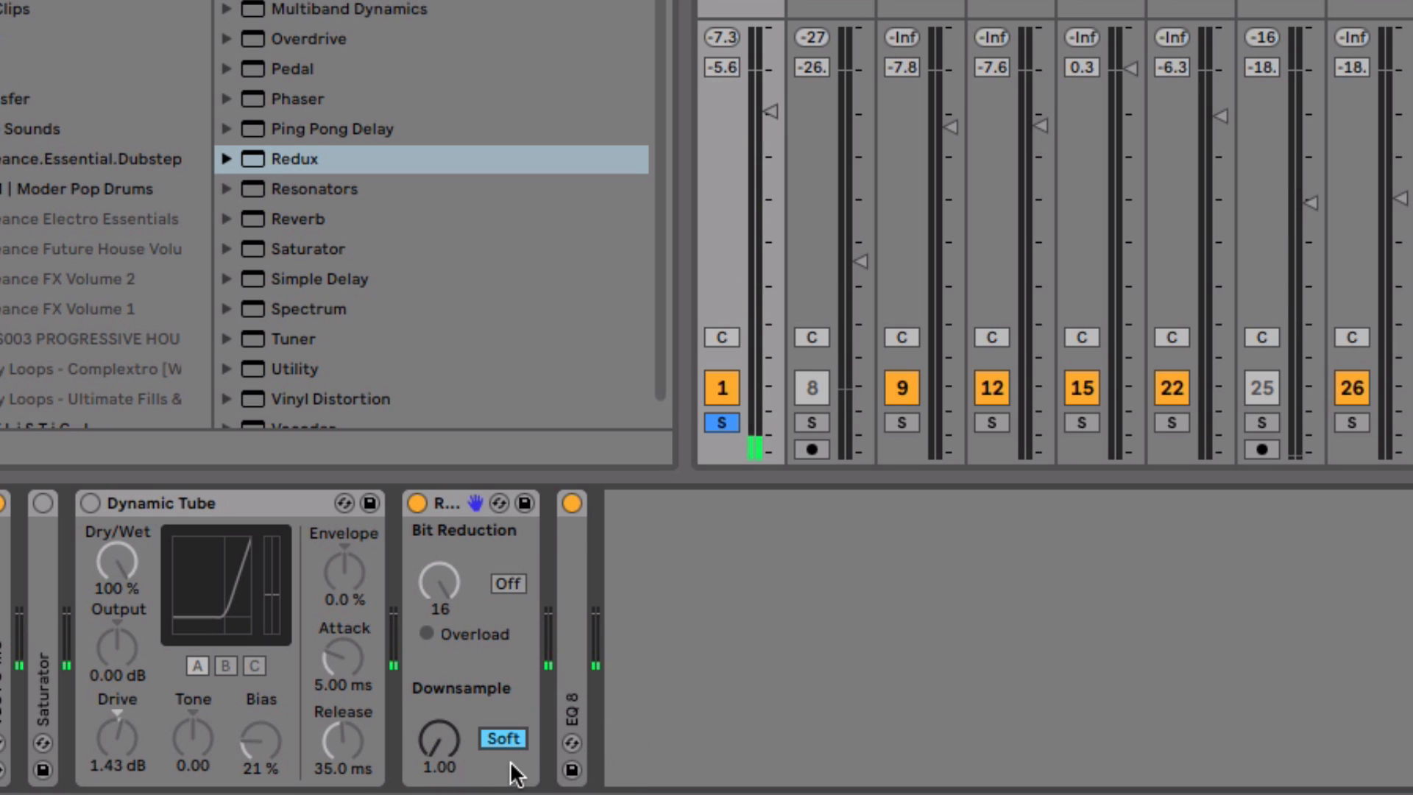
click(438, 738)
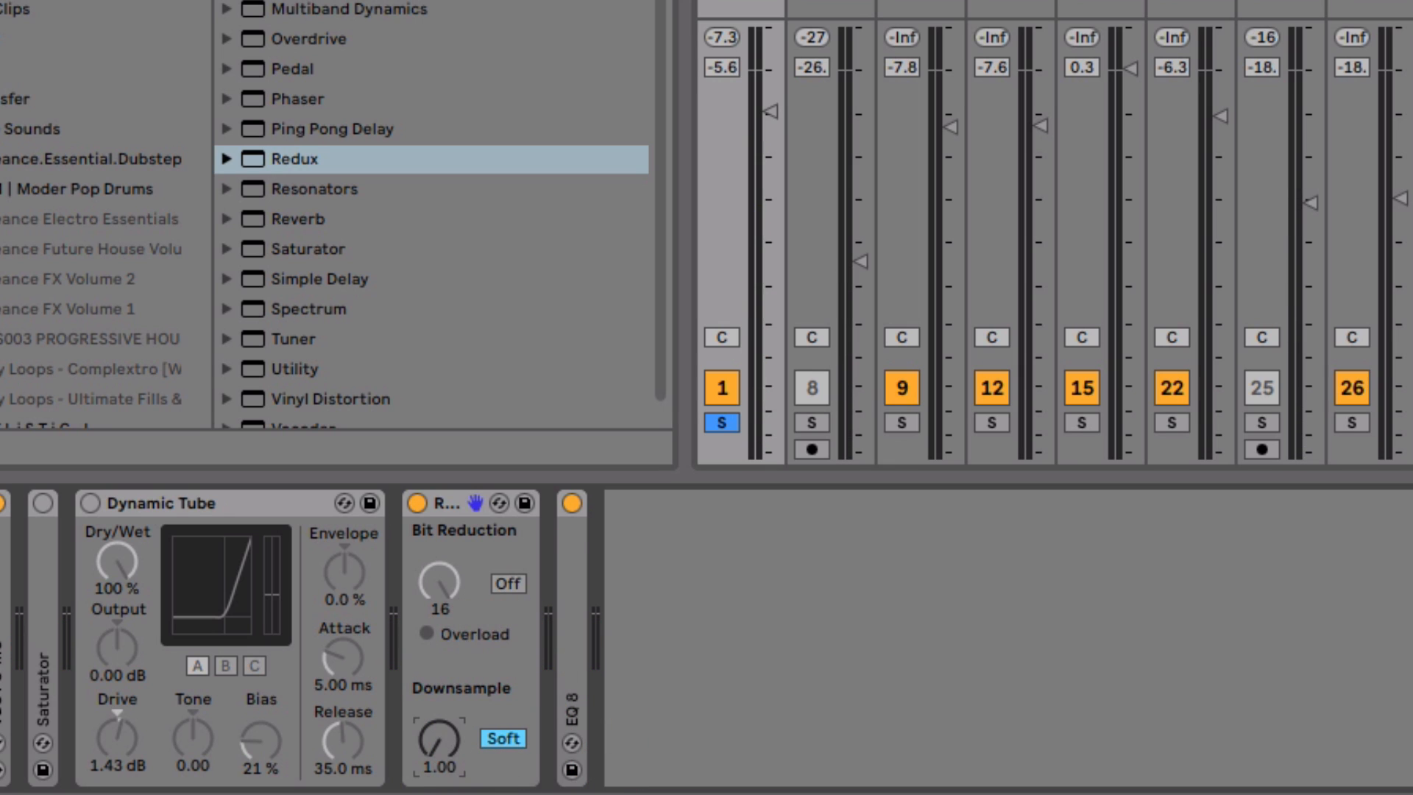
Copy the Drums track's Redux to the end of track 9's device chain, and take the Amp there out of the signal path.
click(442, 500)
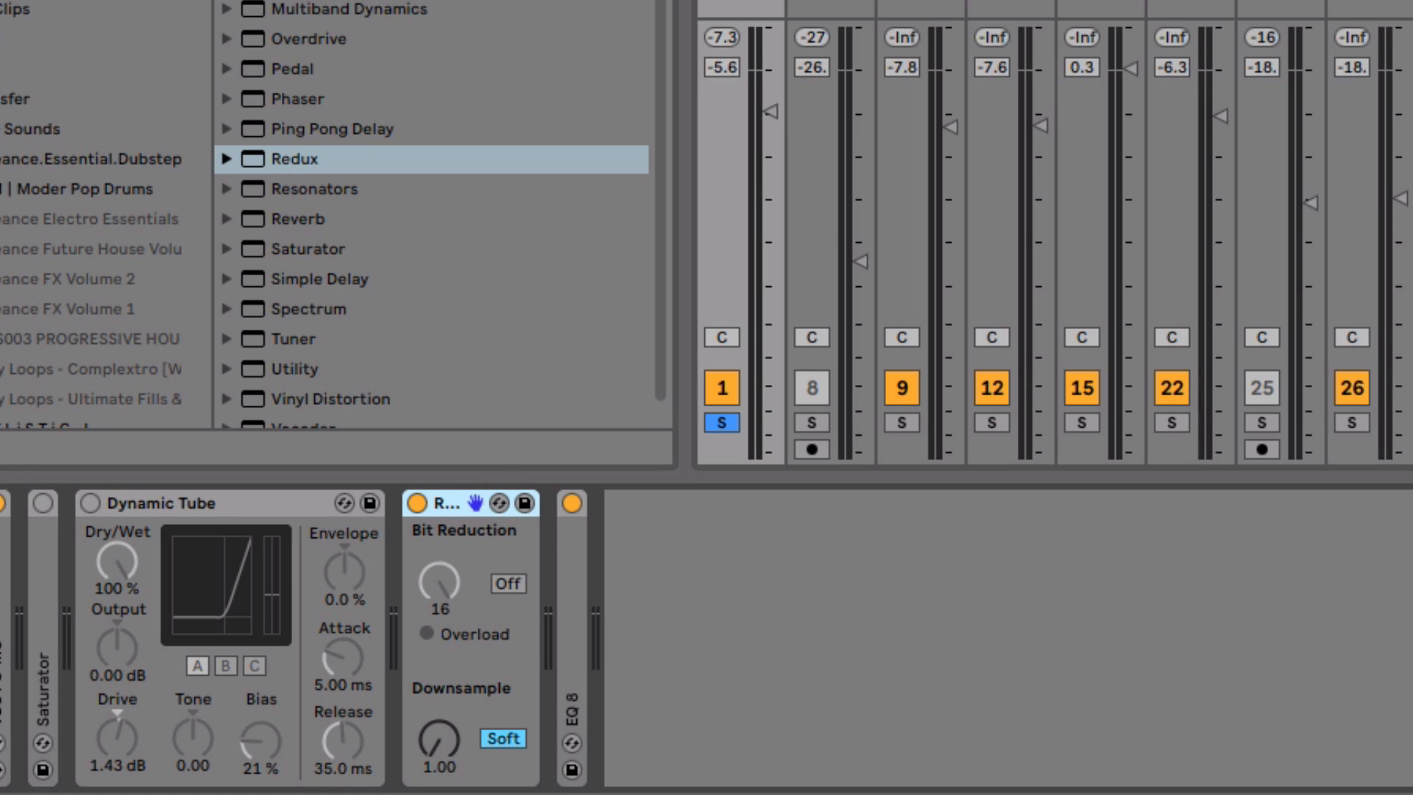
click(920, 7)
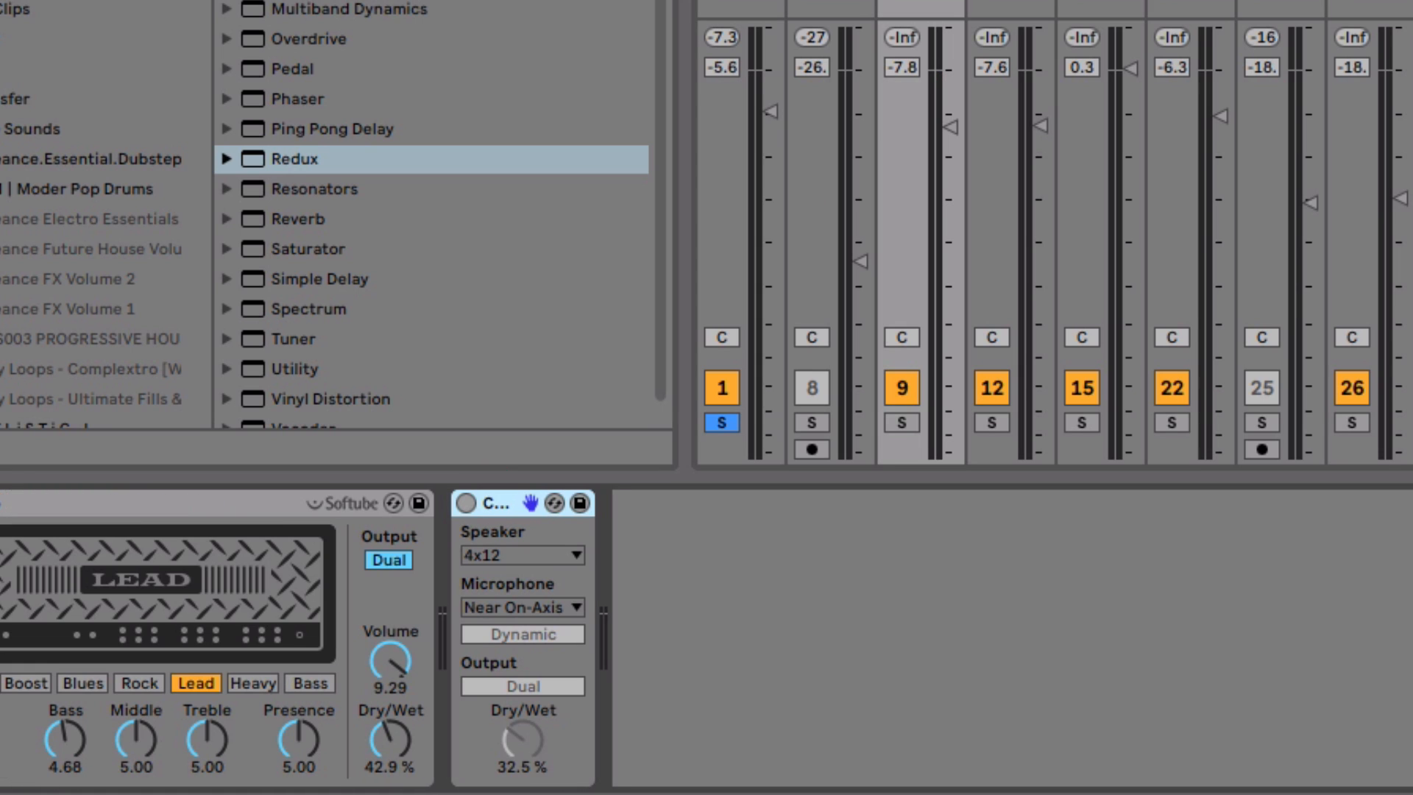
key(super+v)
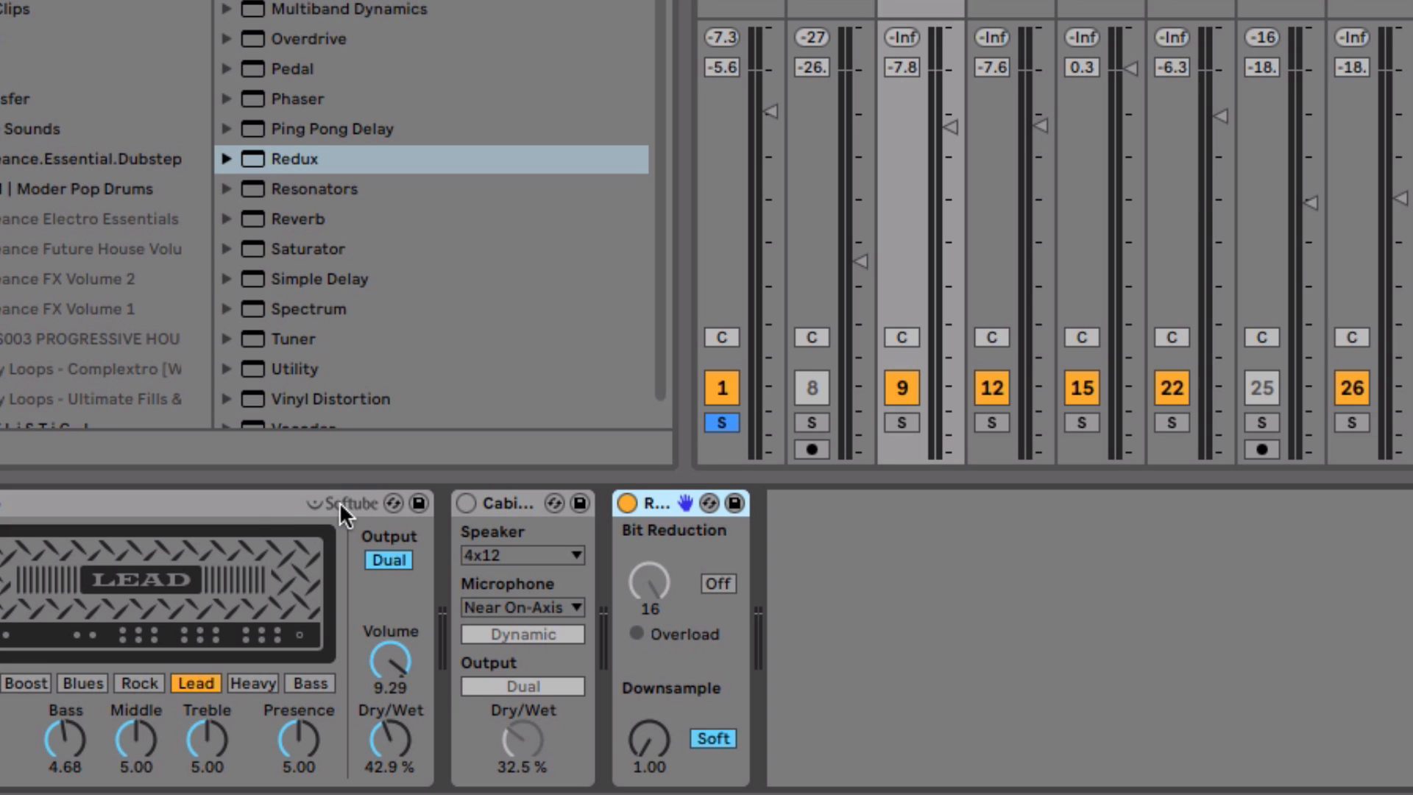
click(254, 503)
key(Delete)
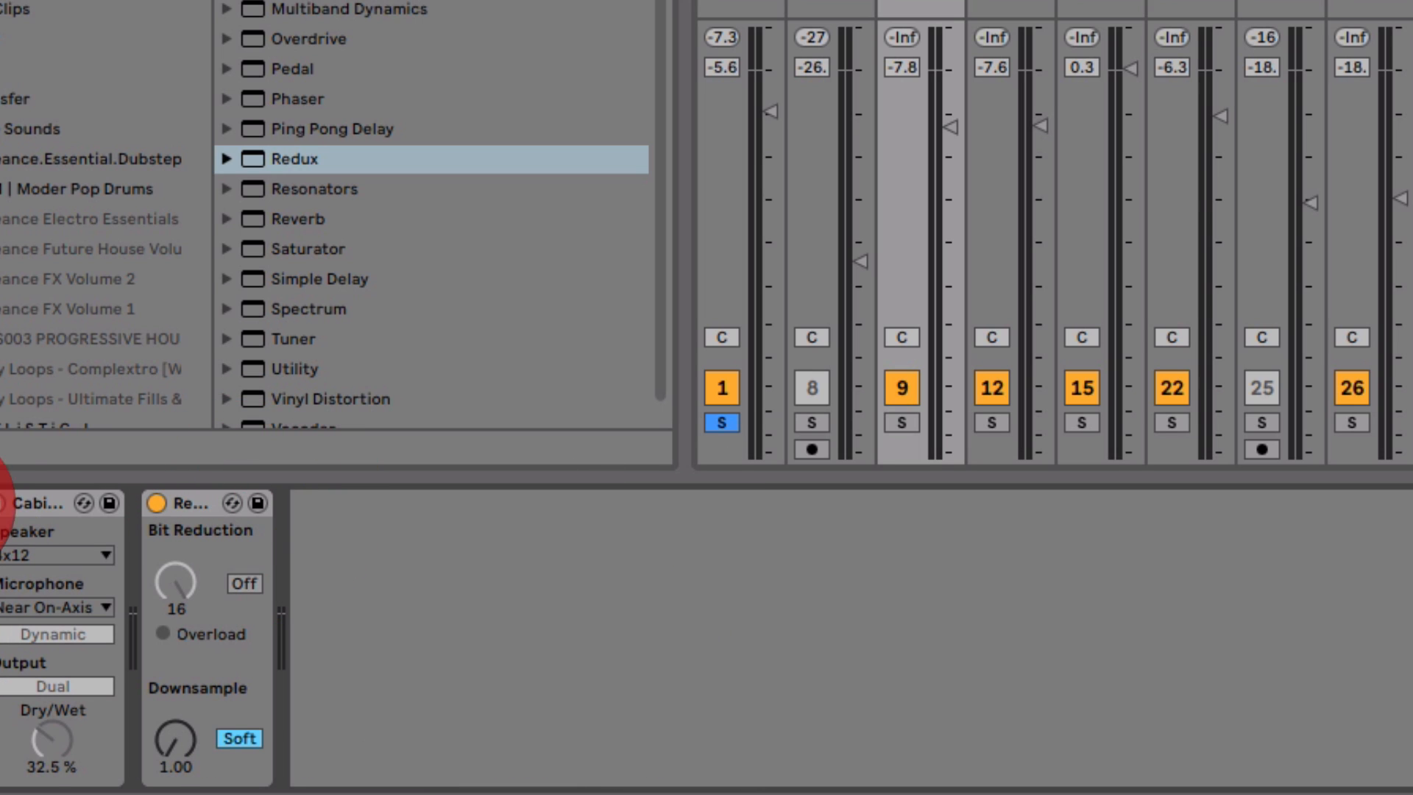
With track 9 soloed instead of track 1, sweep its Redux Downsample to 20.0, set it to 17.4, and turn the Redux off.
click(722, 423)
click(901, 422)
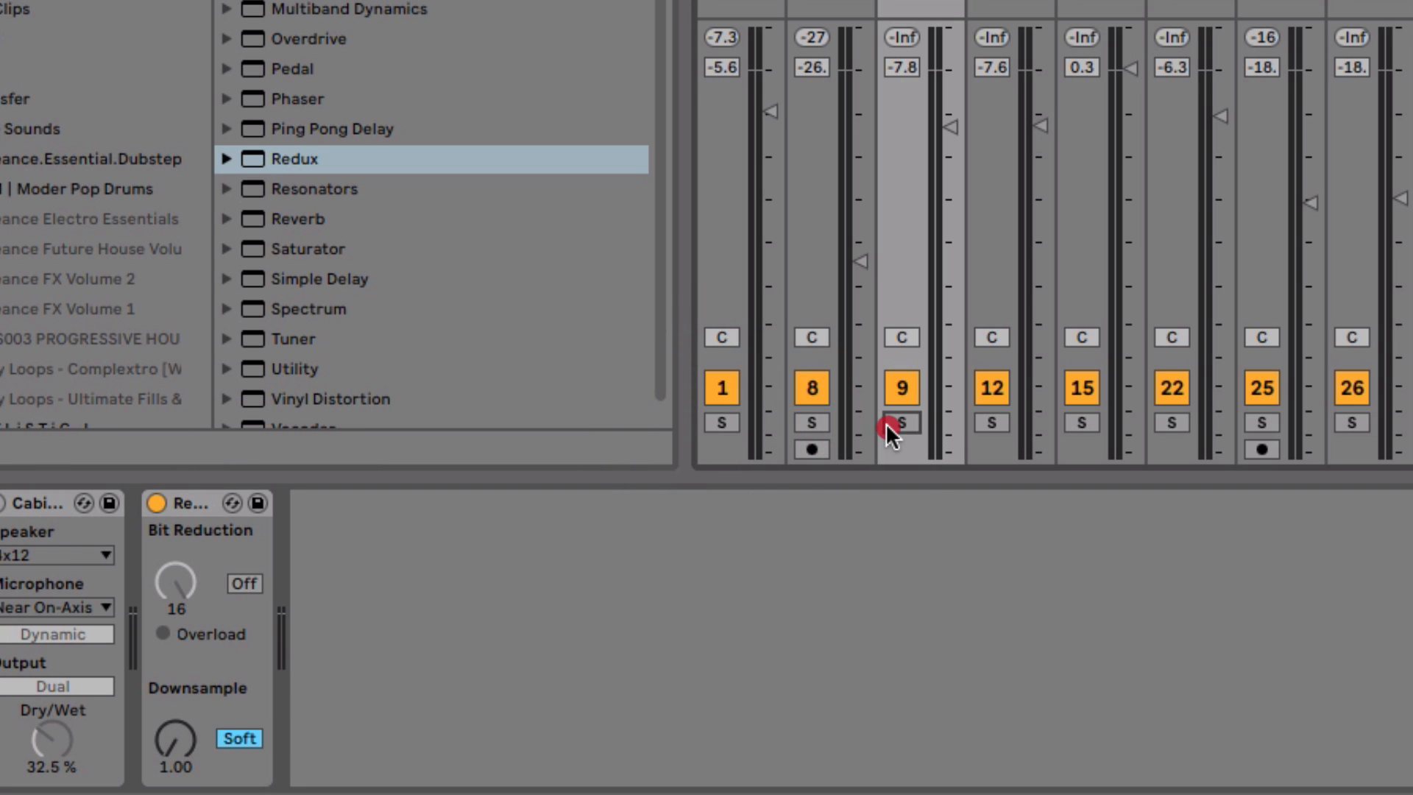
mouse_move(174, 736)
mouse_down()
mouse_move(175, 713)
mouse_move(181, 754)
mouse_up()
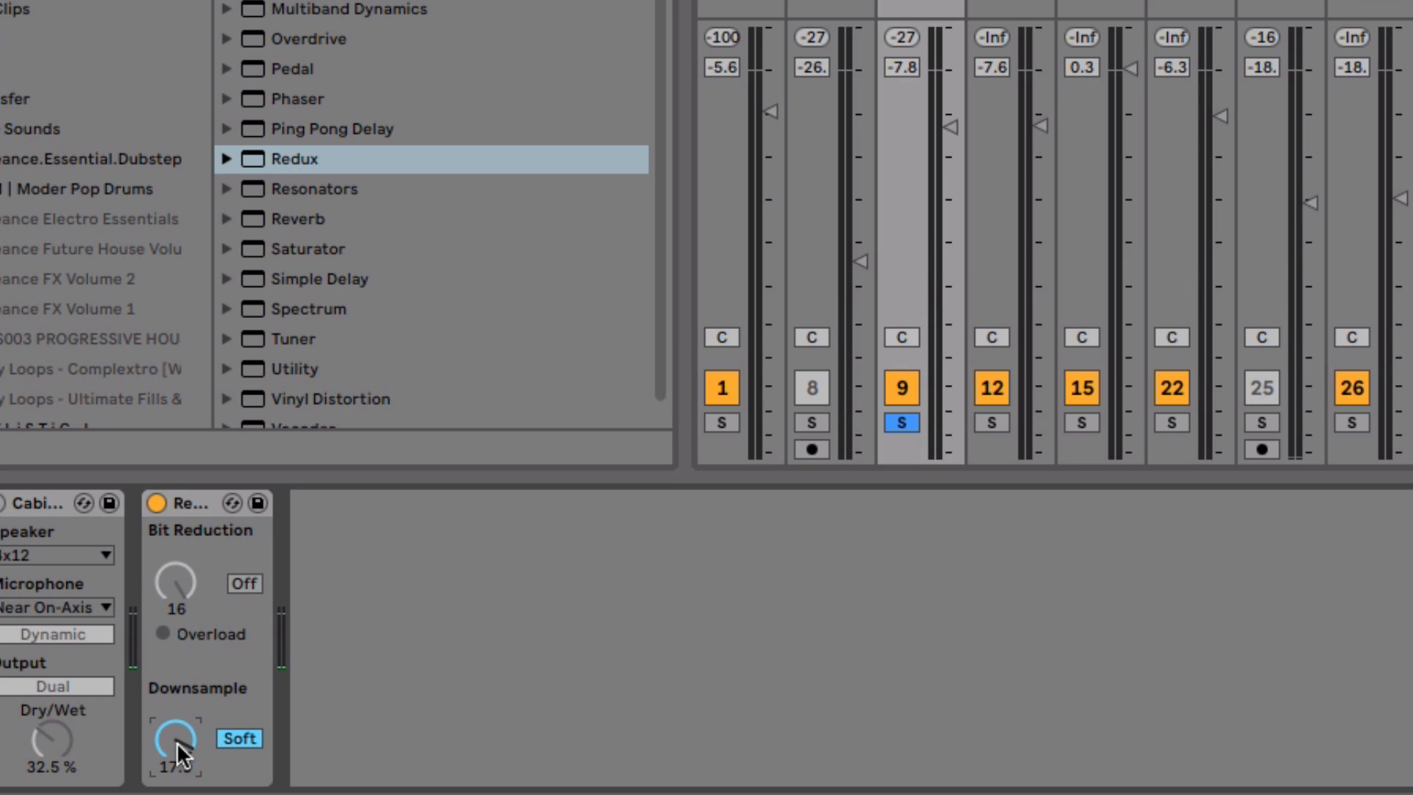
drag(181, 754, 180, 750)
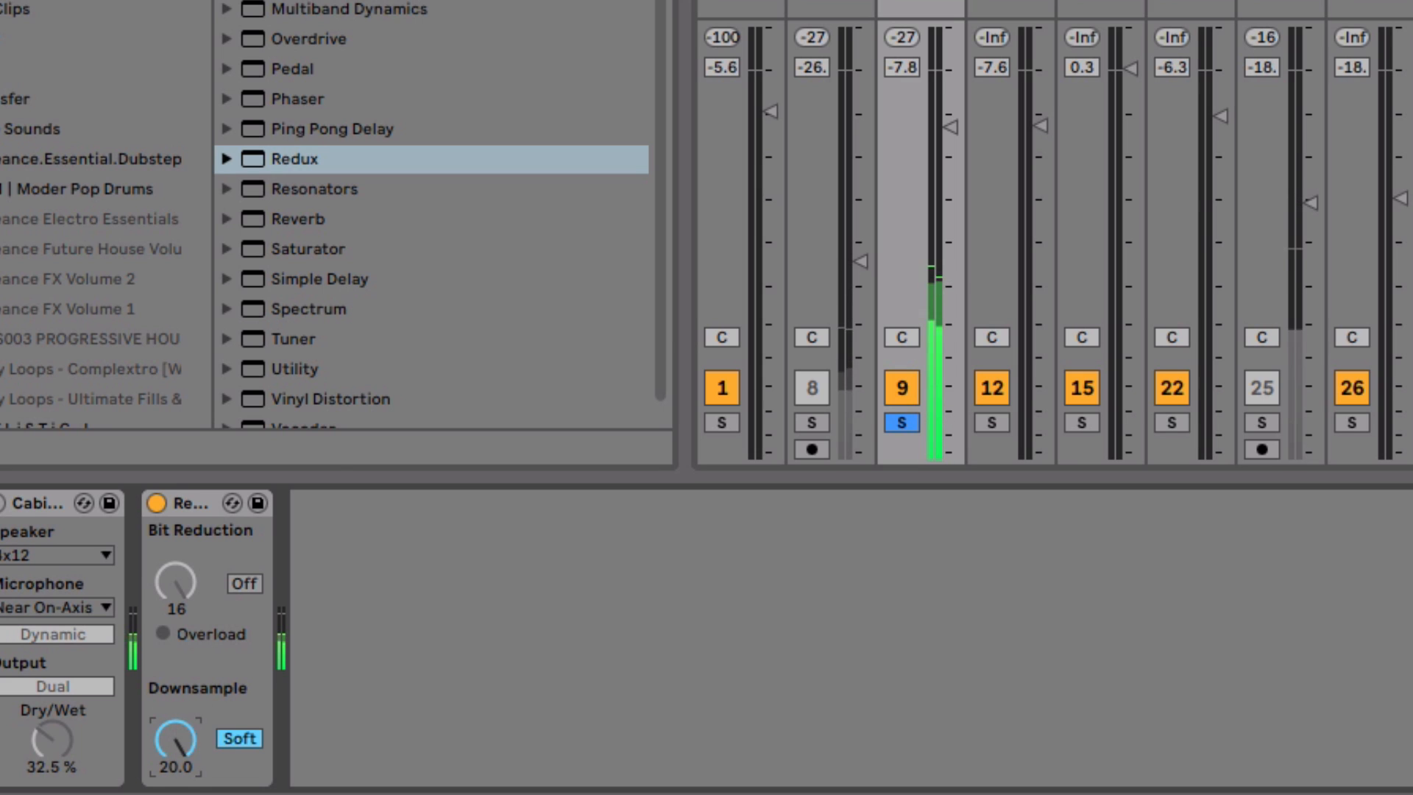
drag(180, 738, 179, 743)
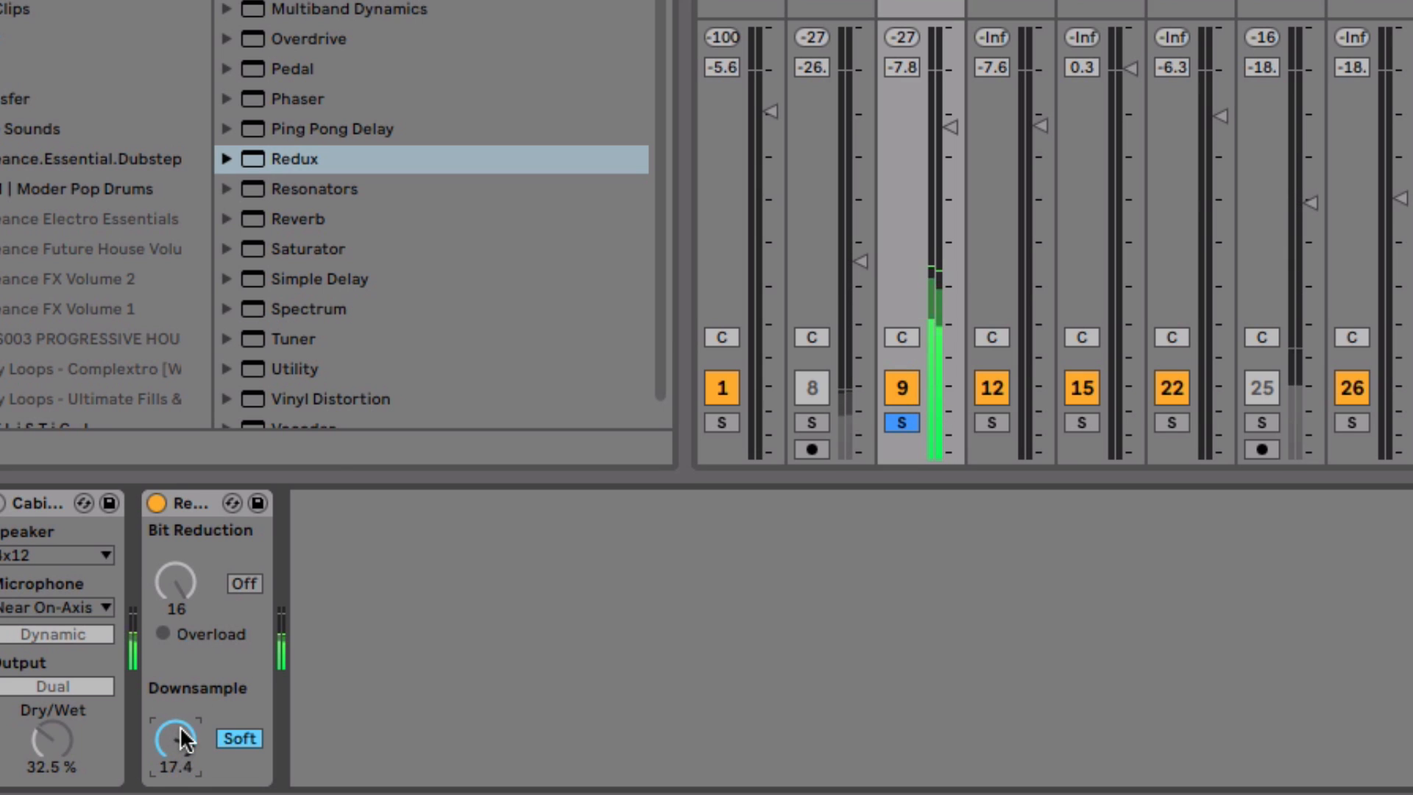
click(156, 502)
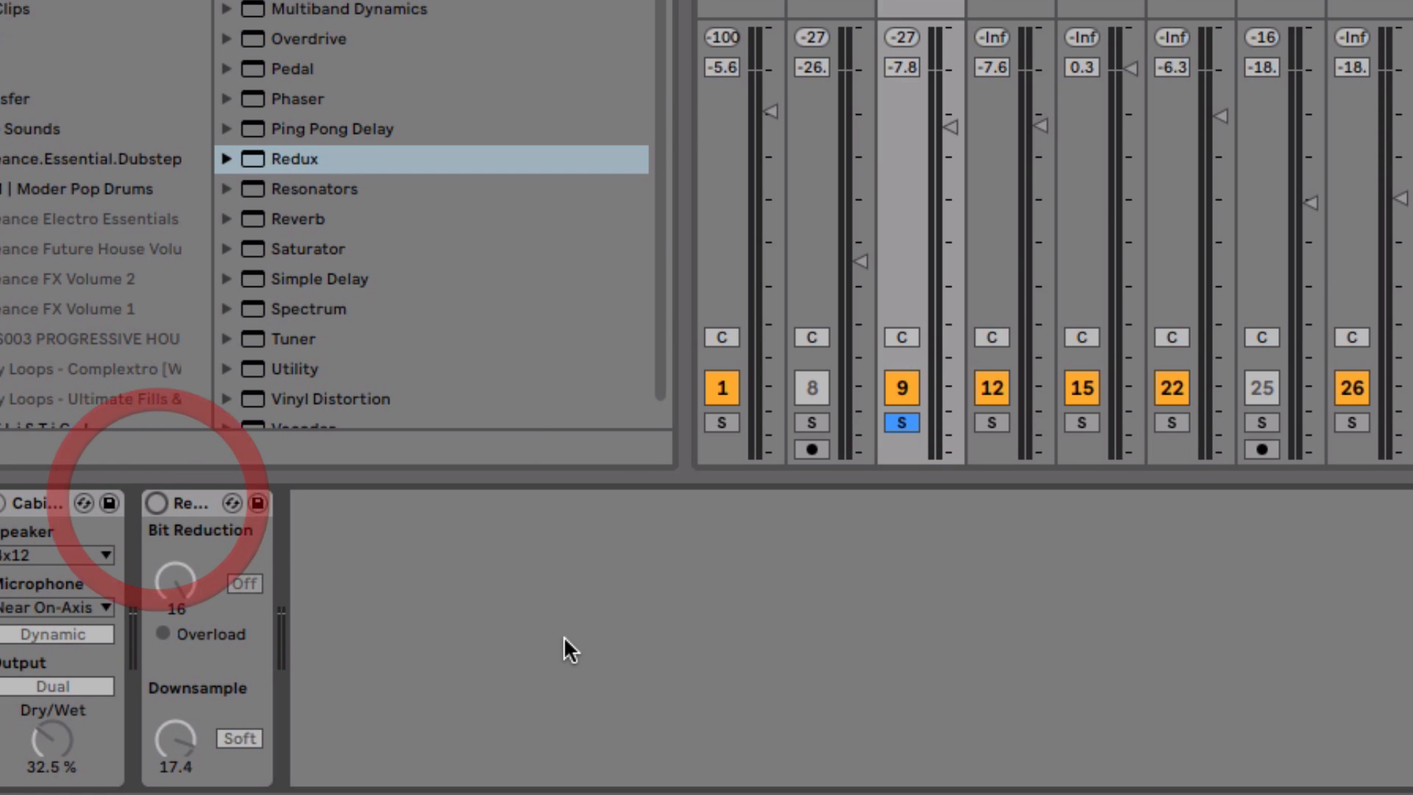